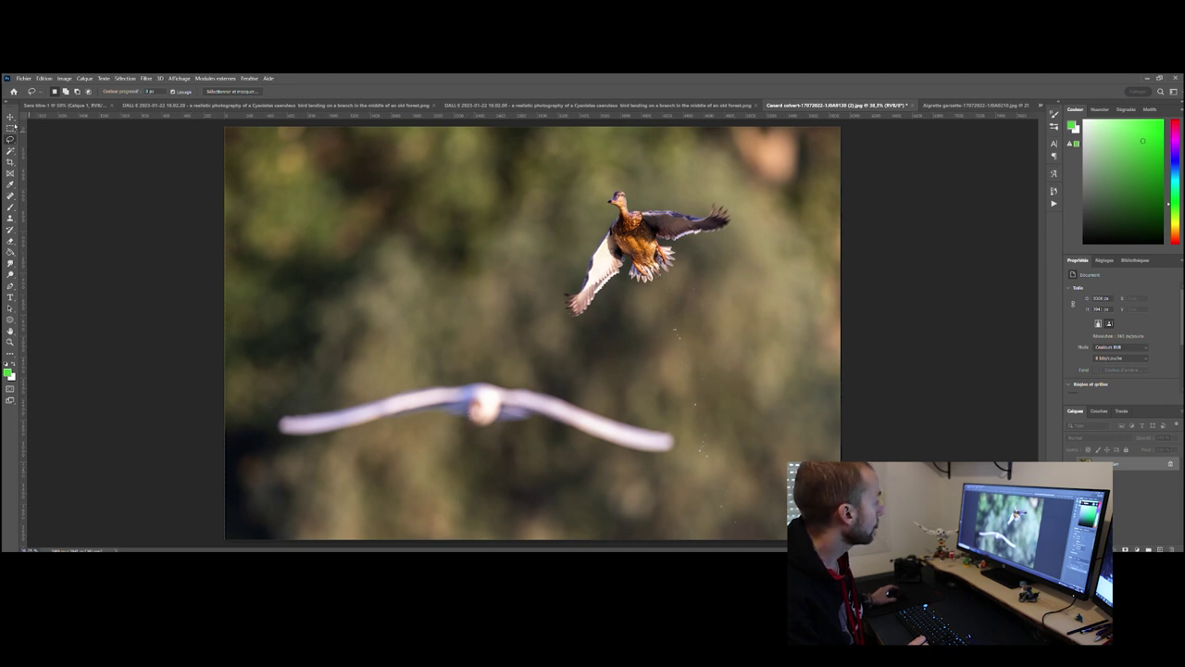
# Remove the blurred bird in the foreground with a lasso selection and content-aware fill, and compare the photo before and after
pyautogui.moveTo(351, 376)
pyautogui.mouseDown()
pyautogui.moveTo(605, 383)
pyautogui.moveTo(688, 428)
pyautogui.moveTo(659, 477)
pyautogui.moveTo(248, 463)
pyautogui.moveTo(262, 404)
pyautogui.moveTo(343, 380)
pyautogui.mouseUp()
pyautogui.click(41, 78)
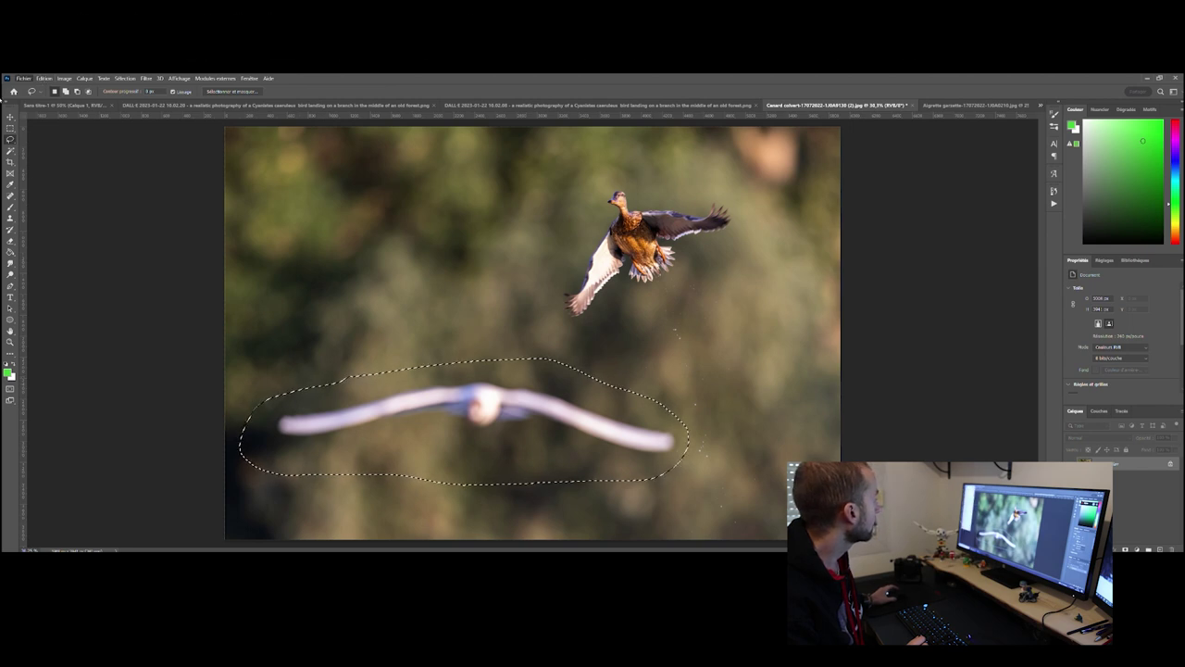
pyautogui.click(48, 202)
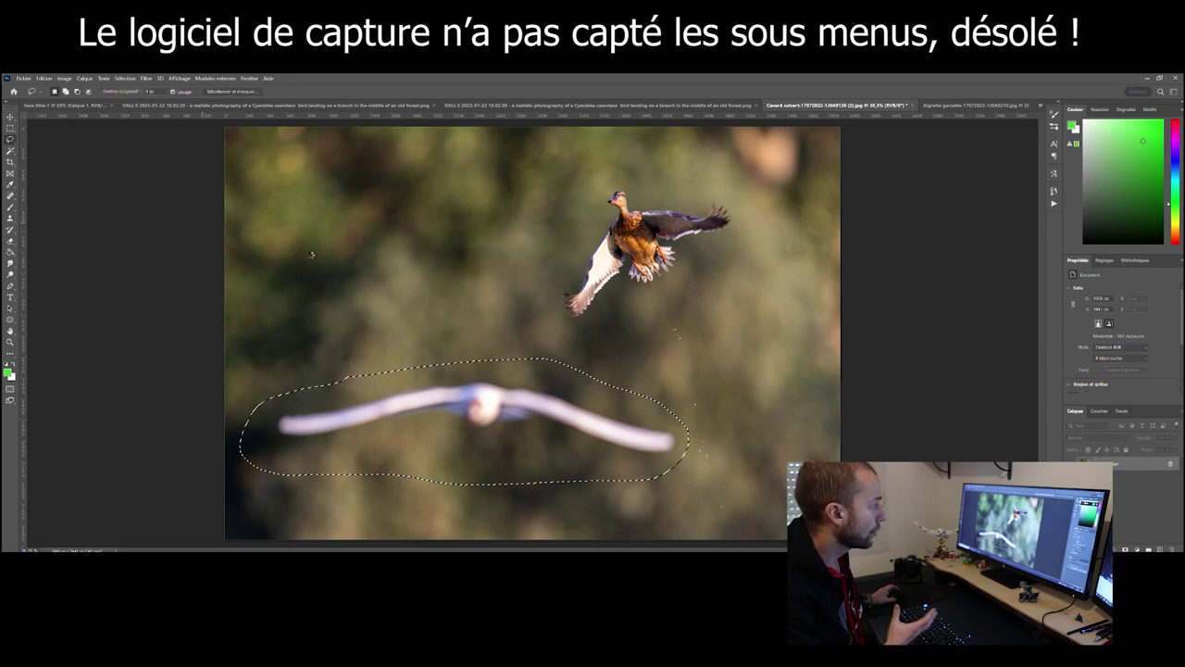
pyautogui.click(445, 252)
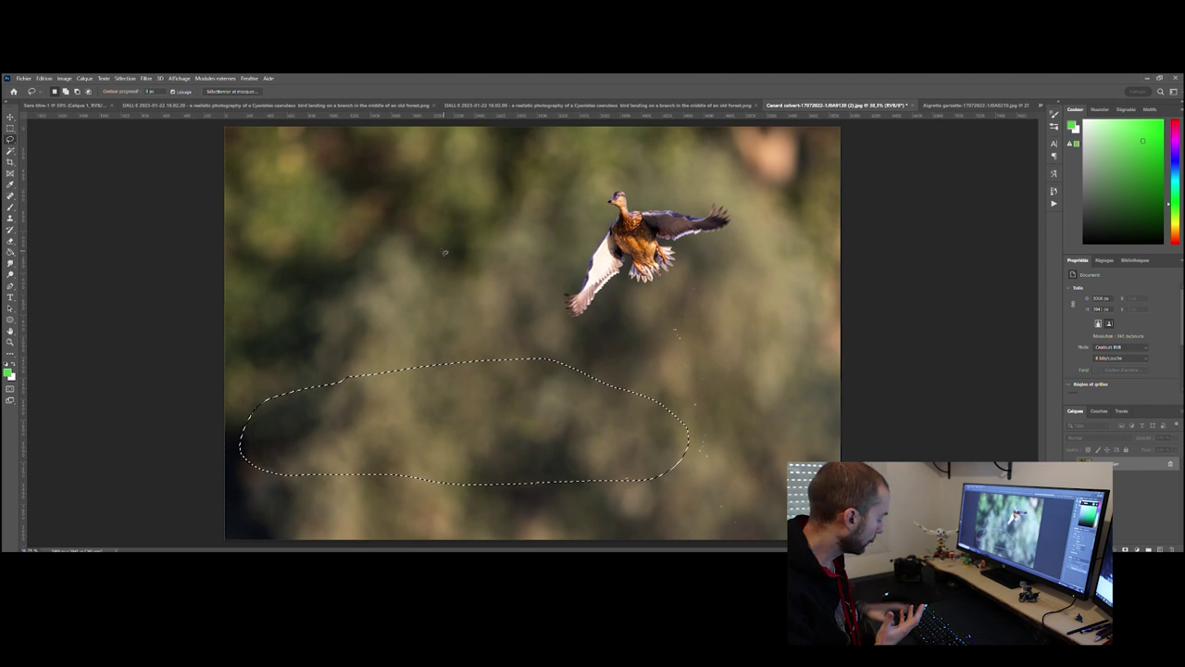
pyautogui.hotkey('ctrl', 'd')
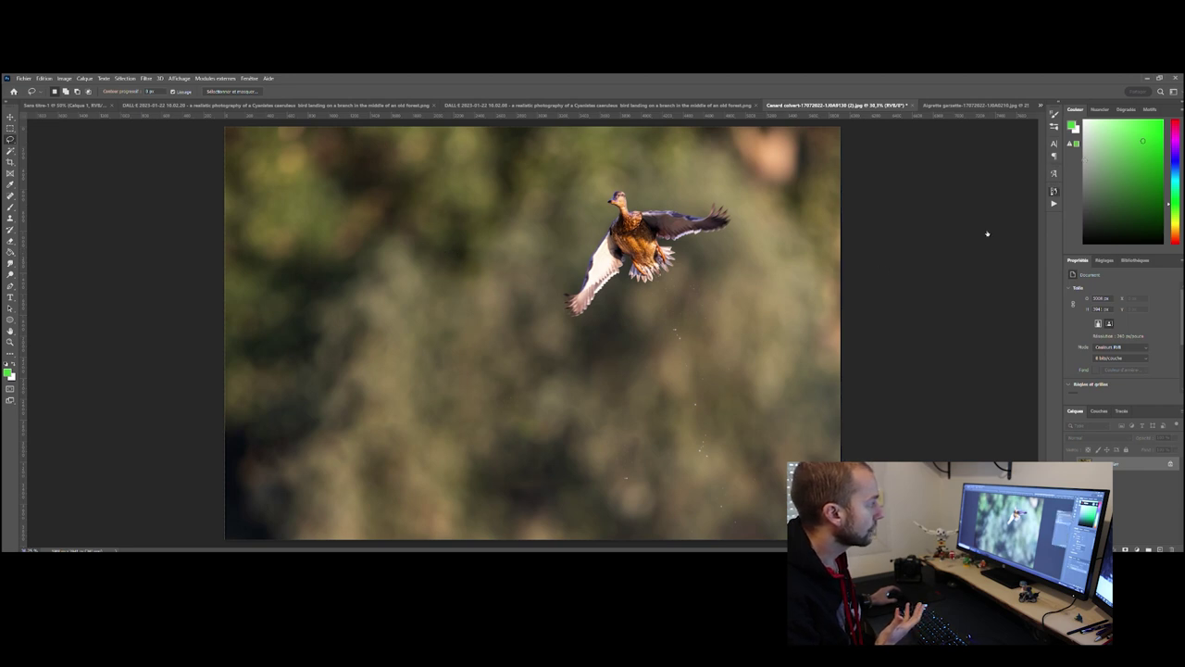
pyautogui.hotkey('ctrl', 'v')
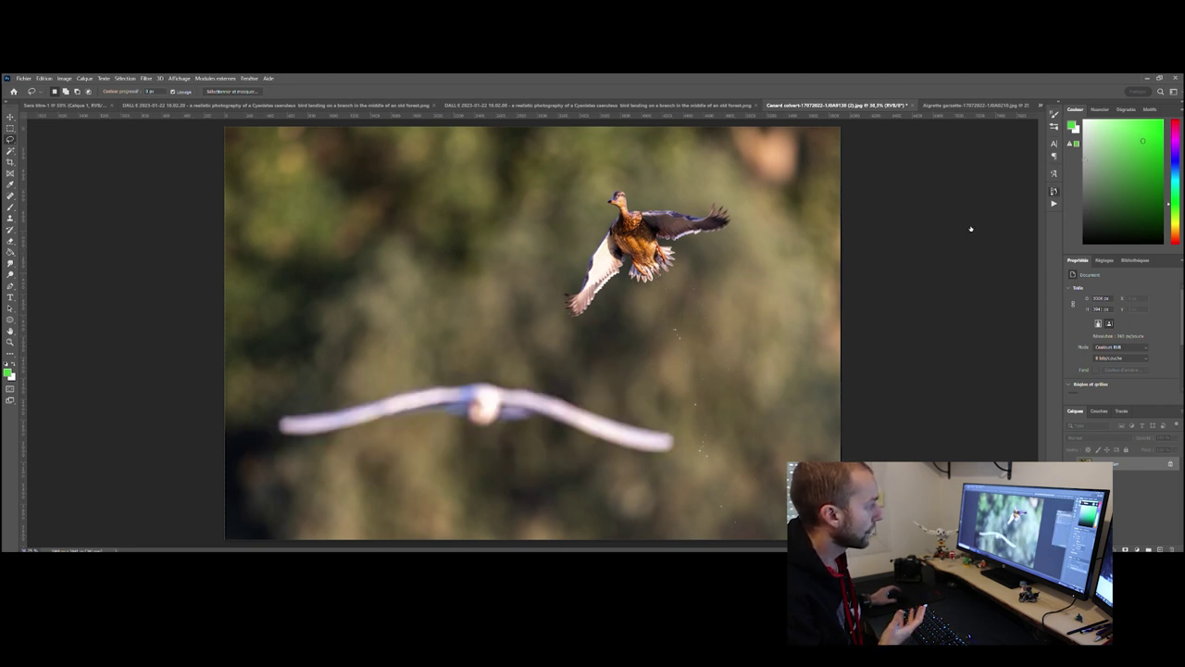
pyautogui.hotkey('ctrl', 'z')
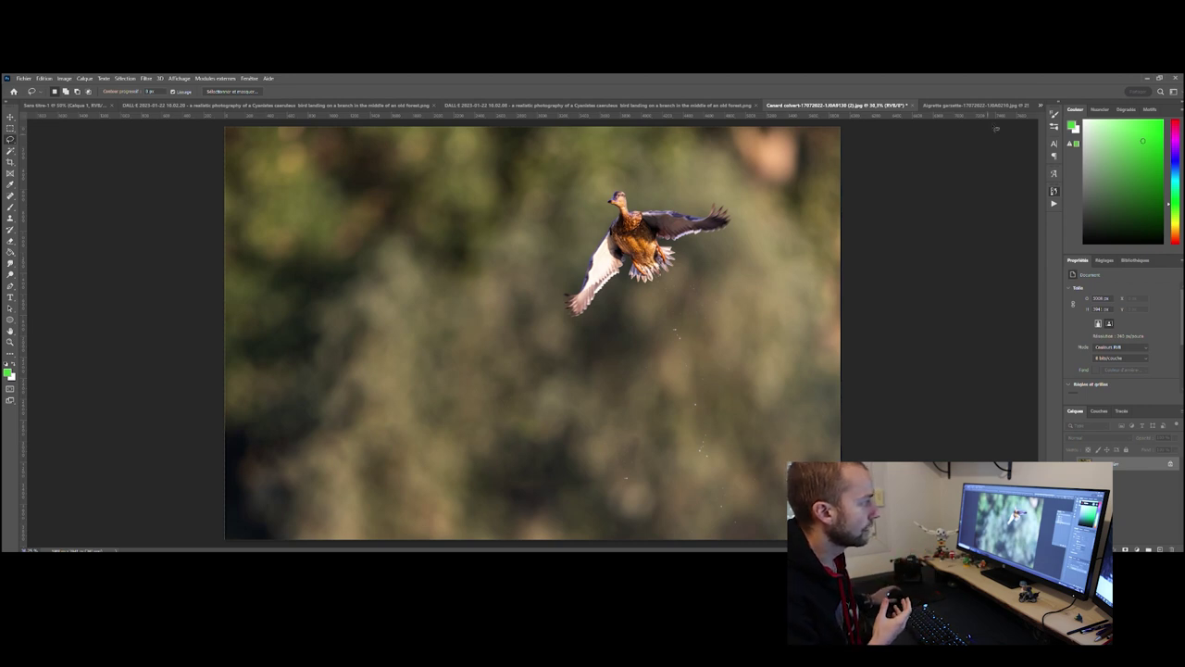
# In the Aigrette garzette photo, lasso the egret standing in the water and remove it with content-aware fill
pyautogui.click(971, 107)
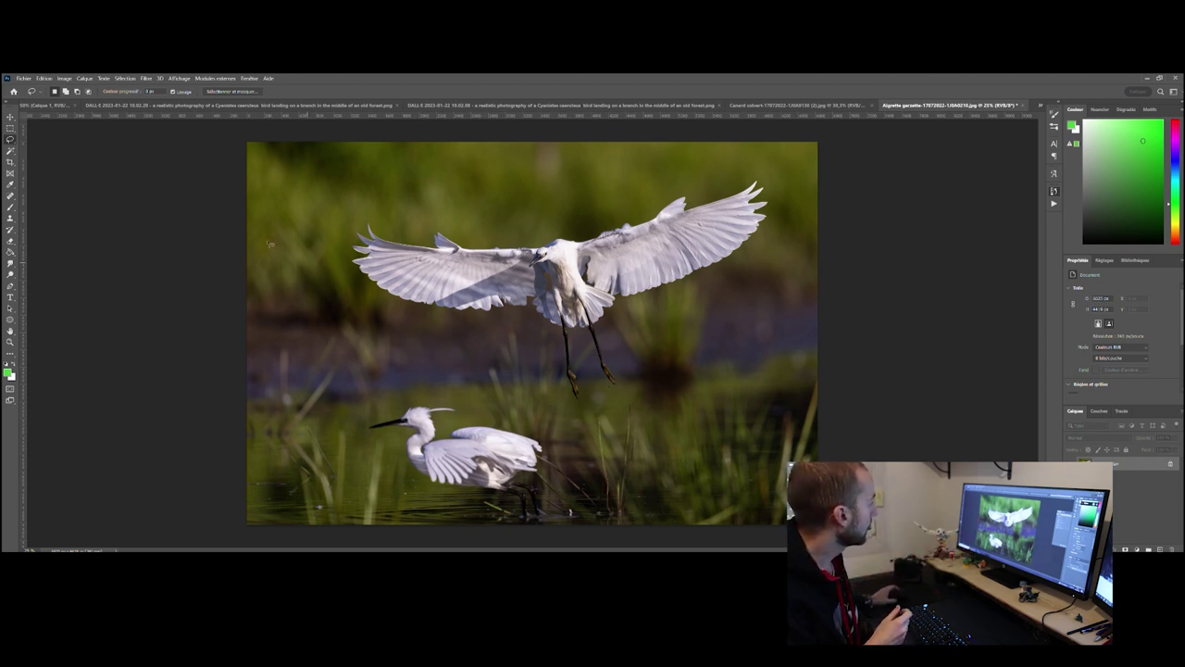
pyautogui.moveTo(400, 496)
pyautogui.mouseDown()
pyautogui.moveTo(387, 446)
pyautogui.moveTo(352, 423)
pyautogui.moveTo(396, 396)
pyautogui.moveTo(464, 389)
pyautogui.moveTo(563, 450)
pyautogui.moveTo(560, 523)
pyautogui.moveTo(400, 496)
pyautogui.mouseUp()
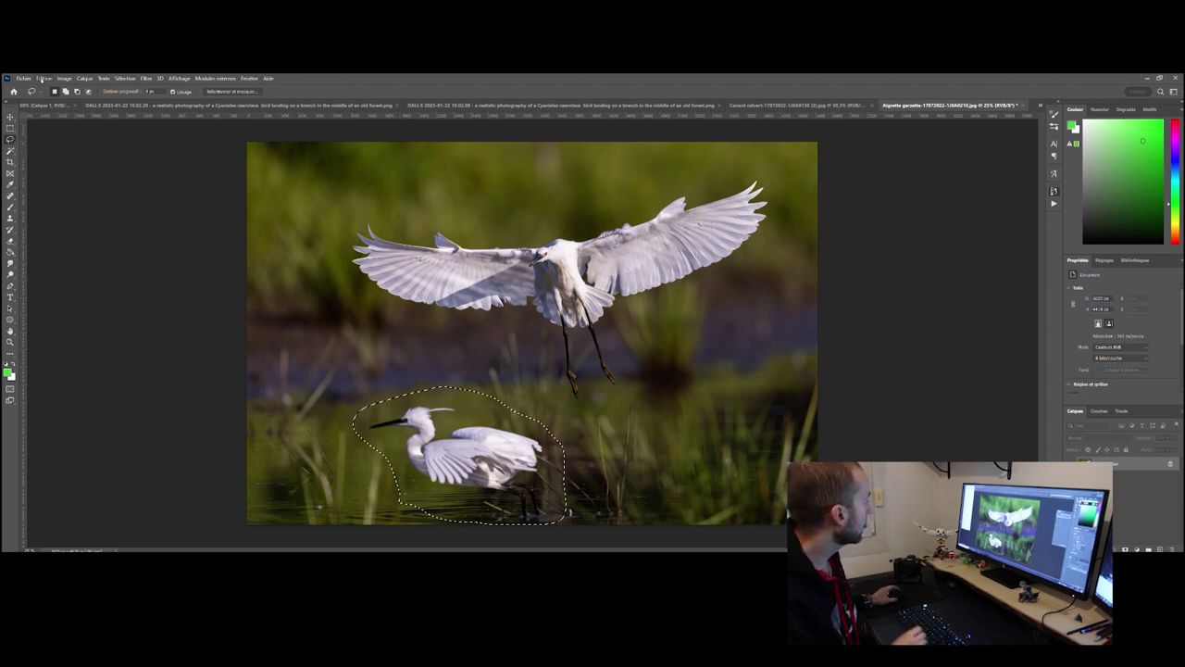
pyautogui.press('i')
pyautogui.press('l')
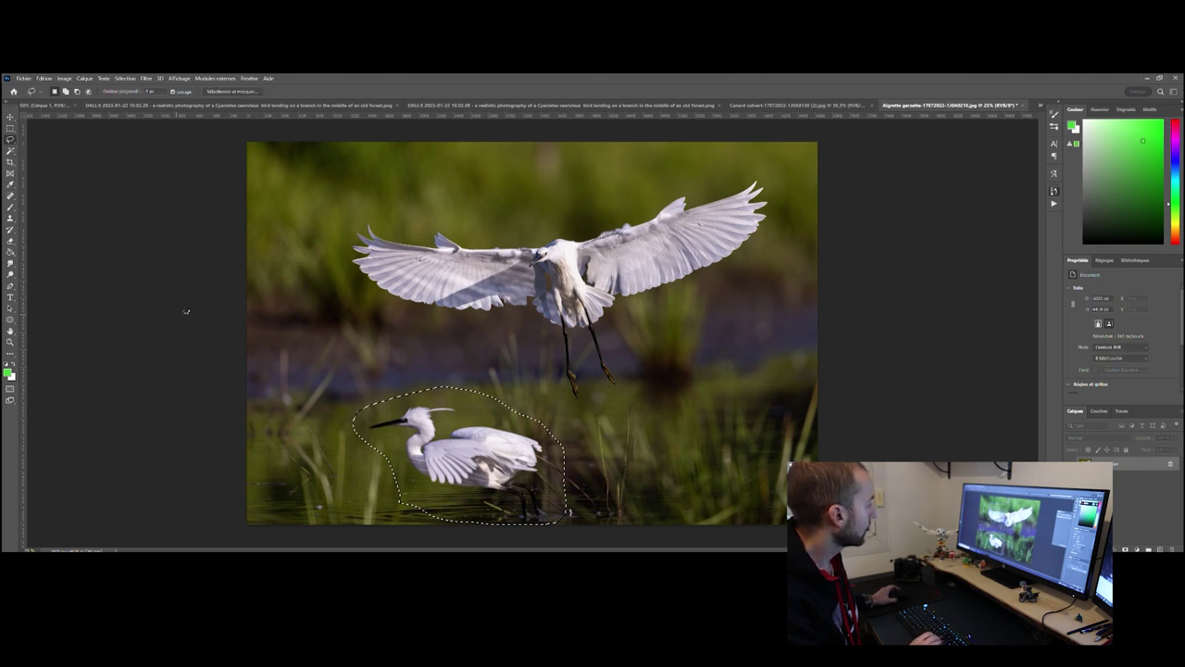
pyautogui.press('Delete')
pyautogui.press('Return')
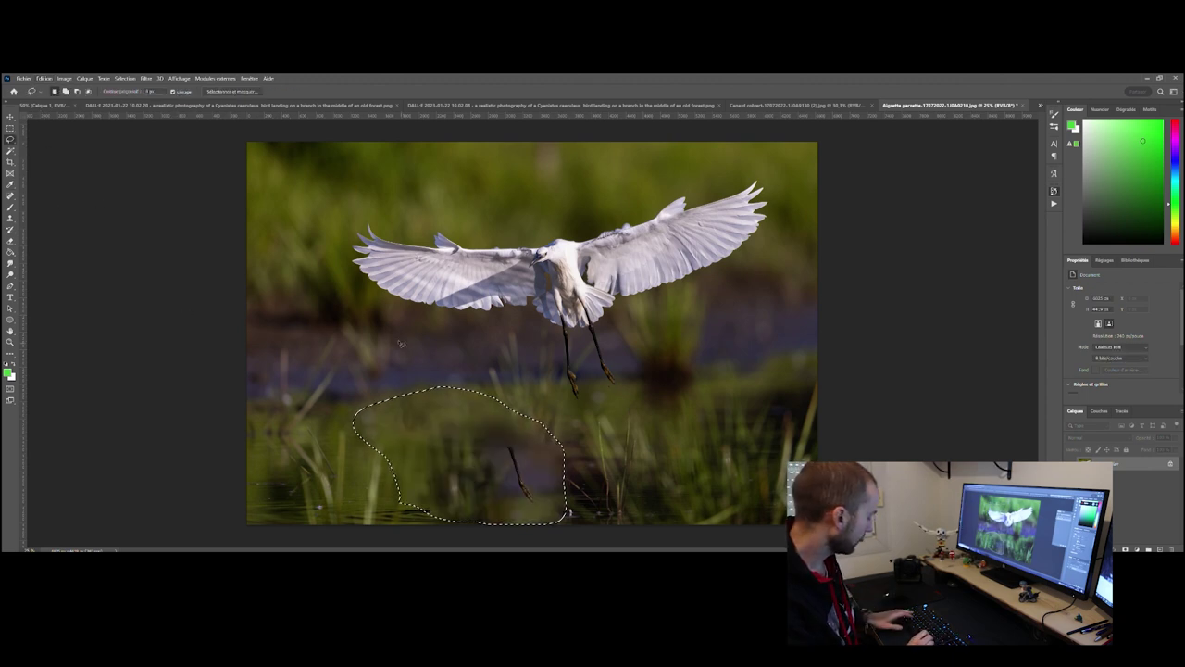
pyautogui.hotkey('ctrl', 'd')
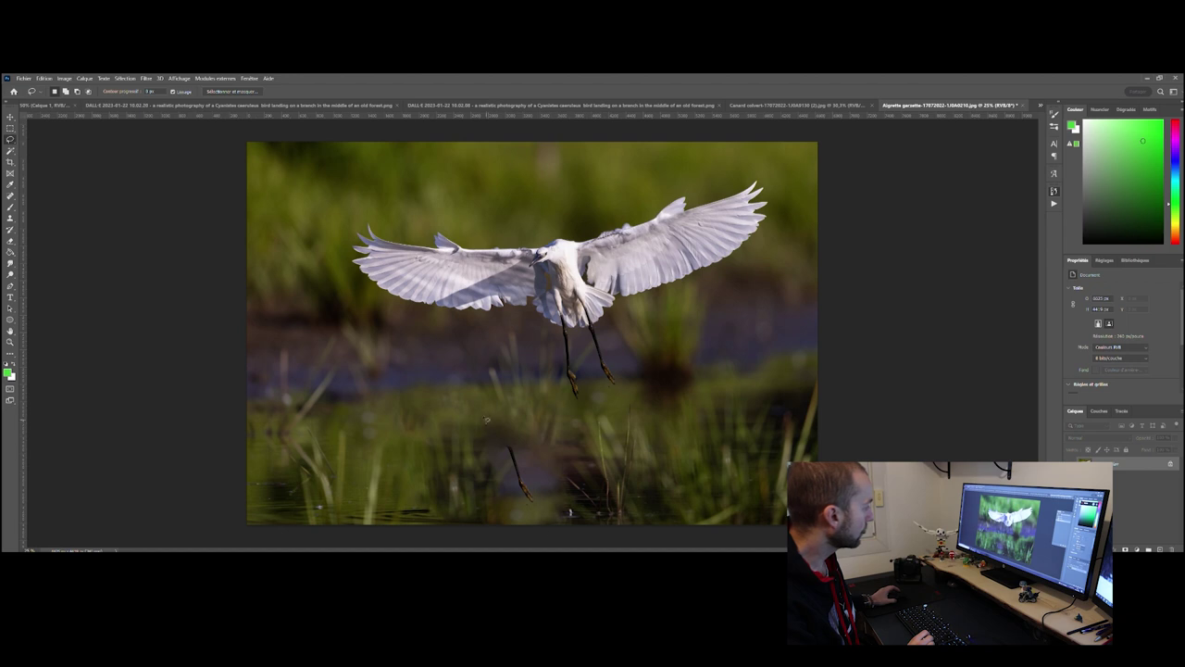
# Remove the stray leg fragment left in the water with content-aware fill and compare the photo with its original state
pyautogui.moveTo(474, 435)
pyautogui.mouseDown()
pyautogui.moveTo(472, 493)
pyautogui.moveTo(498, 518)
pyautogui.moveTo(569, 522)
pyautogui.moveTo(580, 496)
pyautogui.moveTo(569, 451)
pyautogui.moveTo(514, 426)
pyautogui.moveTo(479, 432)
pyautogui.mouseUp()
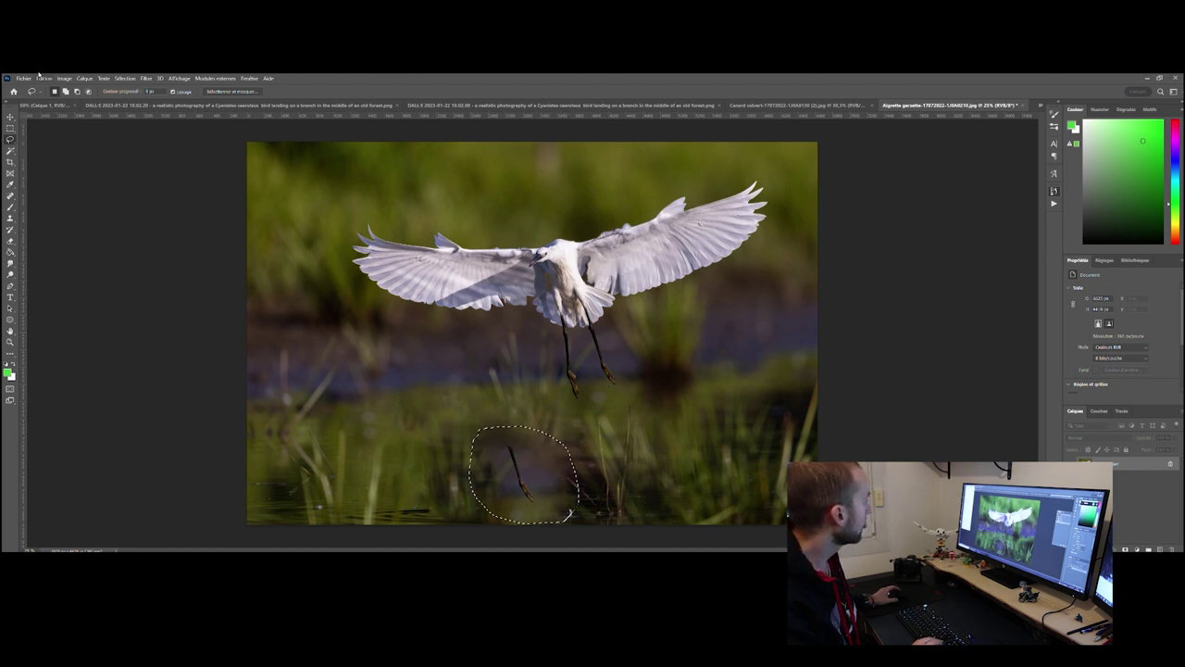
pyautogui.press('i')
pyautogui.press('l')
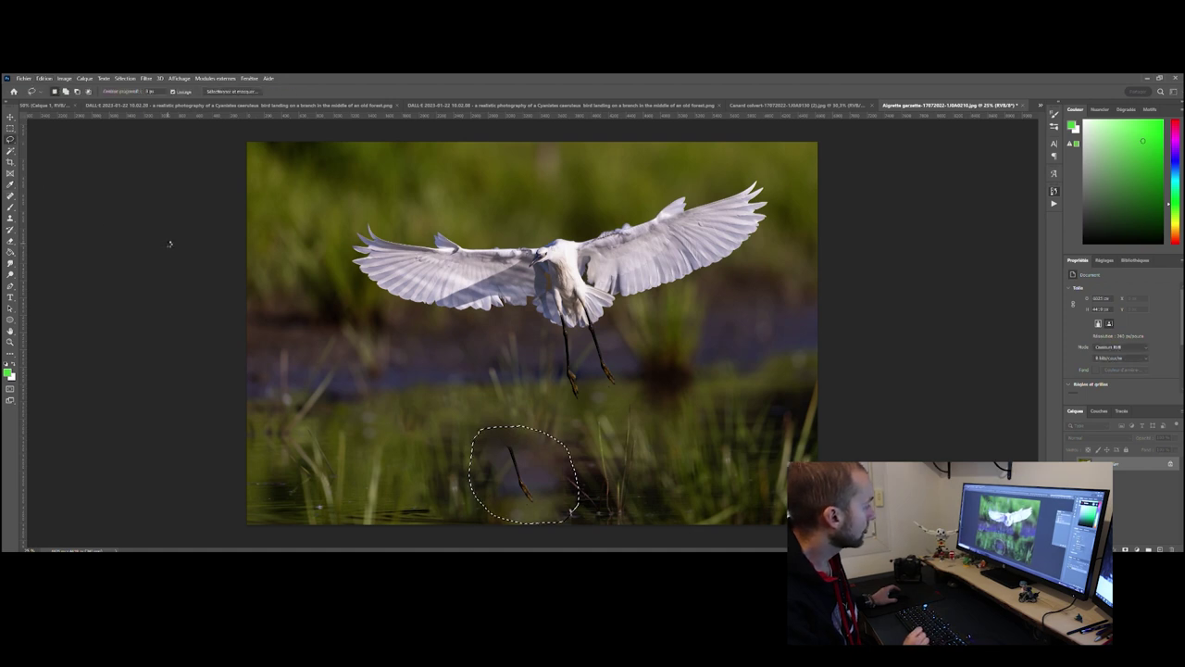
pyautogui.press('Delete')
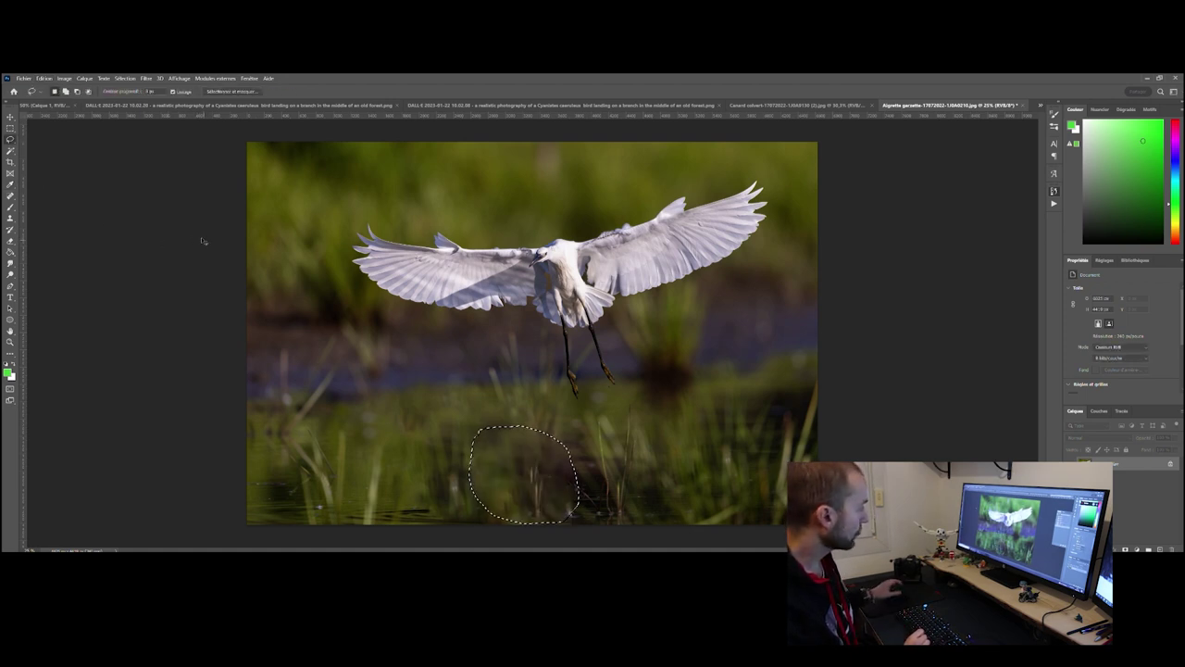
pyautogui.hotkey('ctrl', 'd')
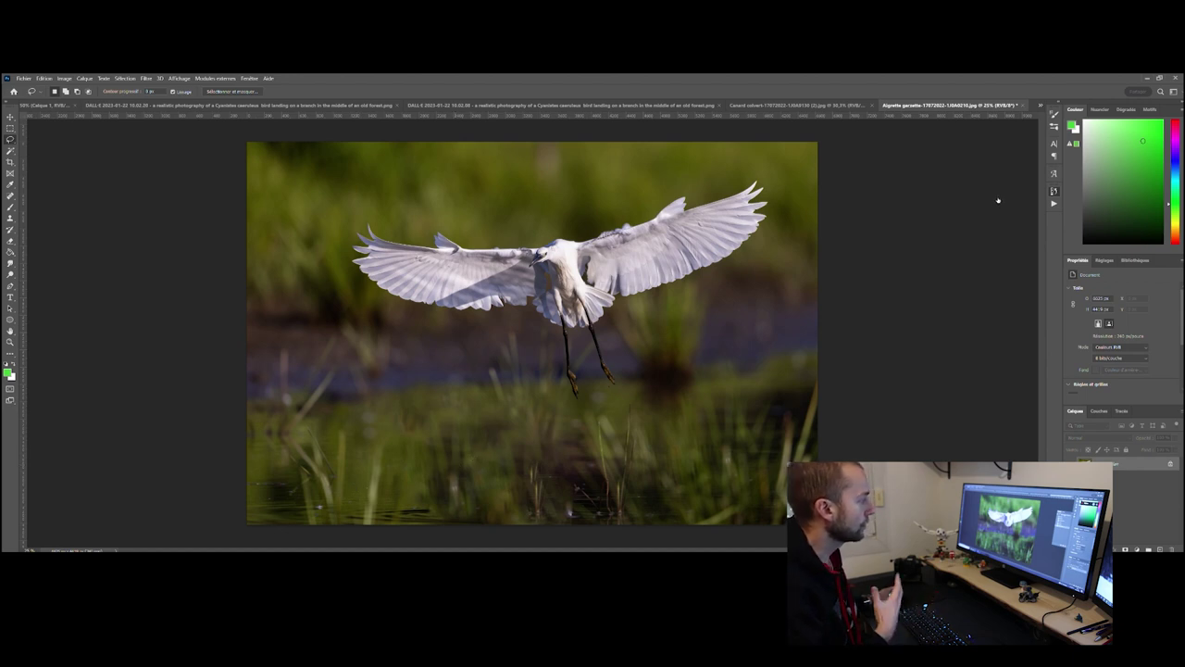
pyautogui.hotkey('ctrl', 'z')
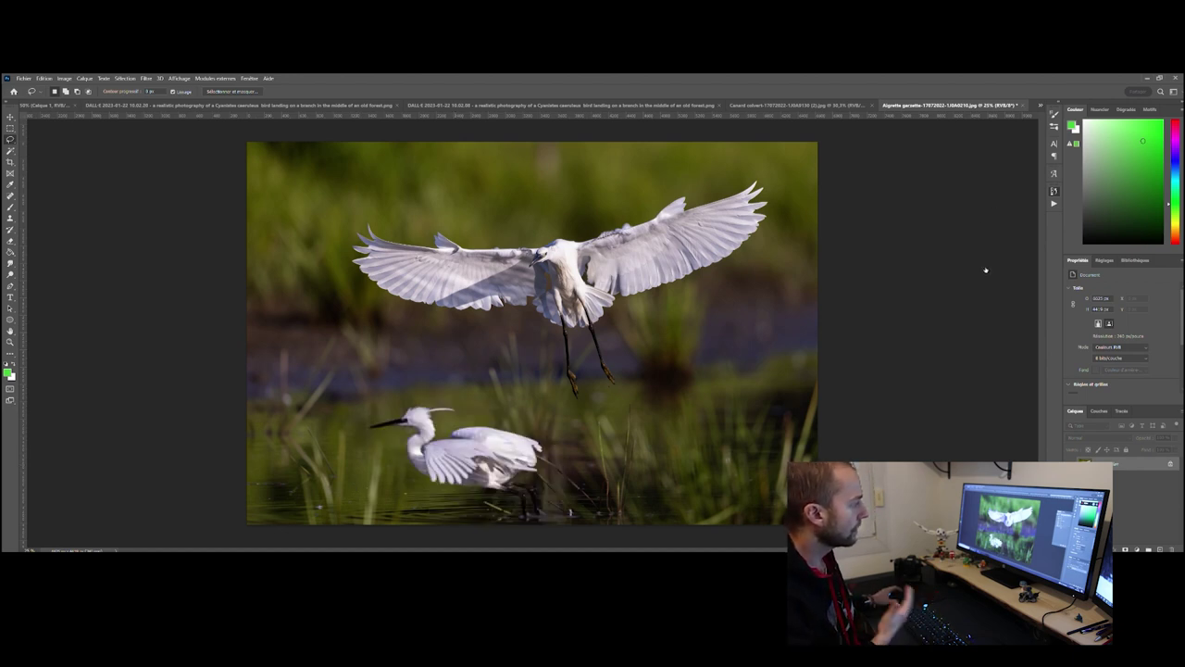
pyautogui.hotkey('ctrl', 'shift', 'z')
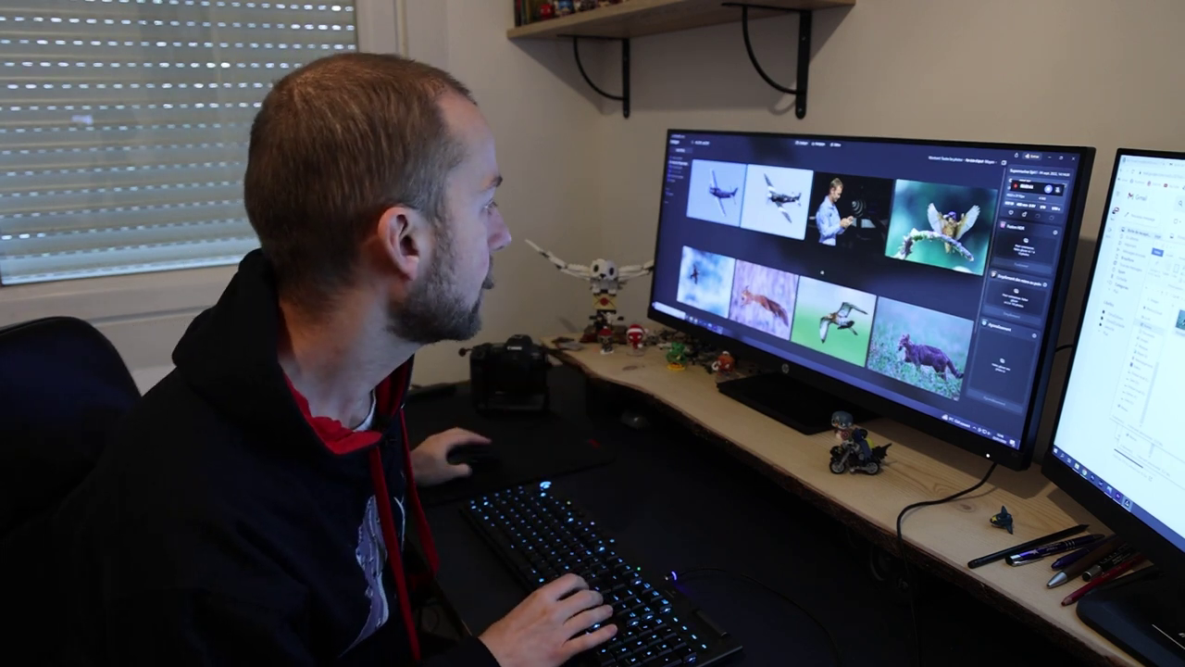
# Switch to Luminar Neo and open the flying tit photo from the catalogue for editing at 100% zoom
pyautogui.scroll(-3, 824, 262)
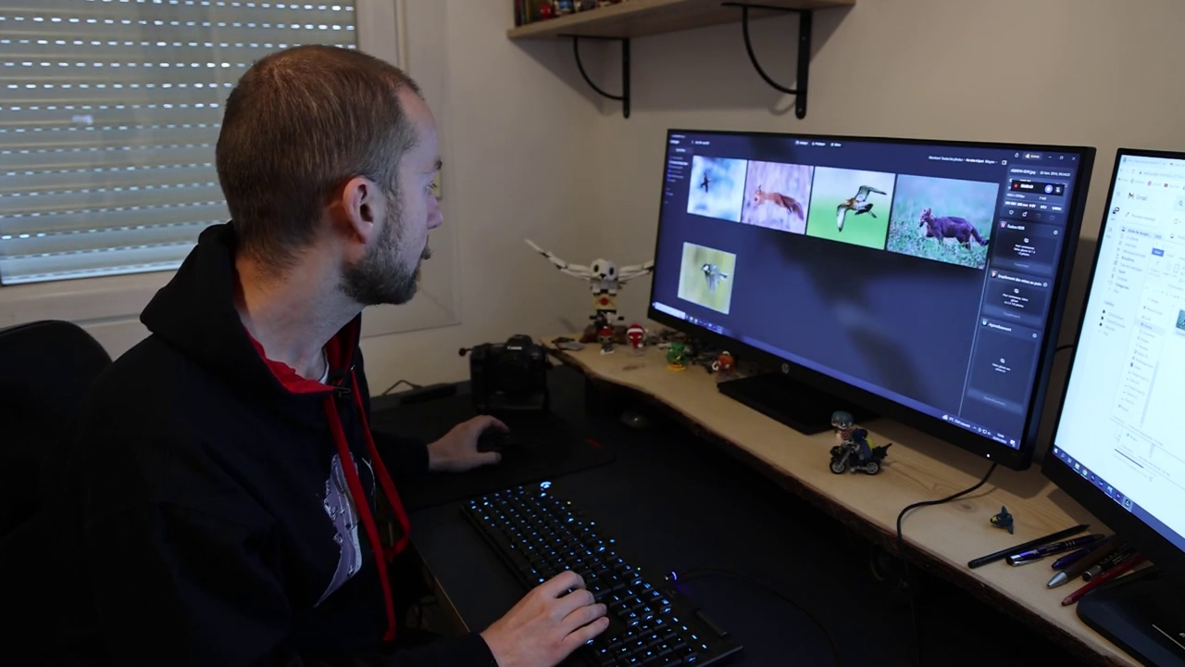
pyautogui.click(708, 277)
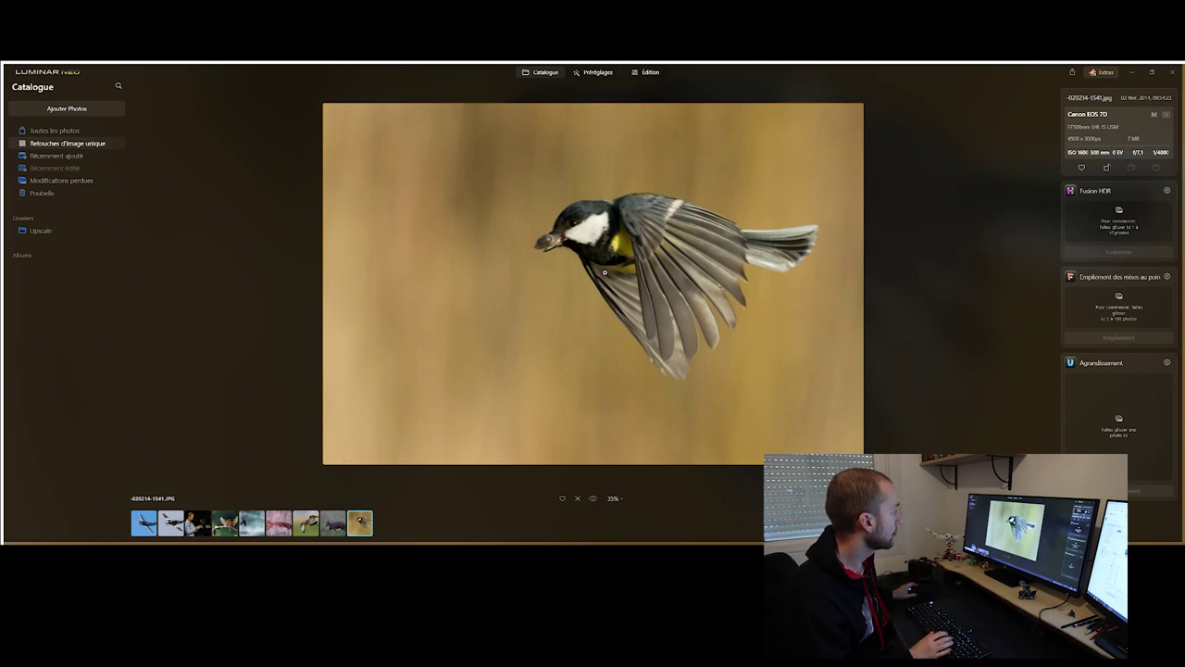
pyautogui.click(605, 271)
pyautogui.moveTo(416, 207); pyautogui.dragTo(524, 276)
pyautogui.click(645, 74)
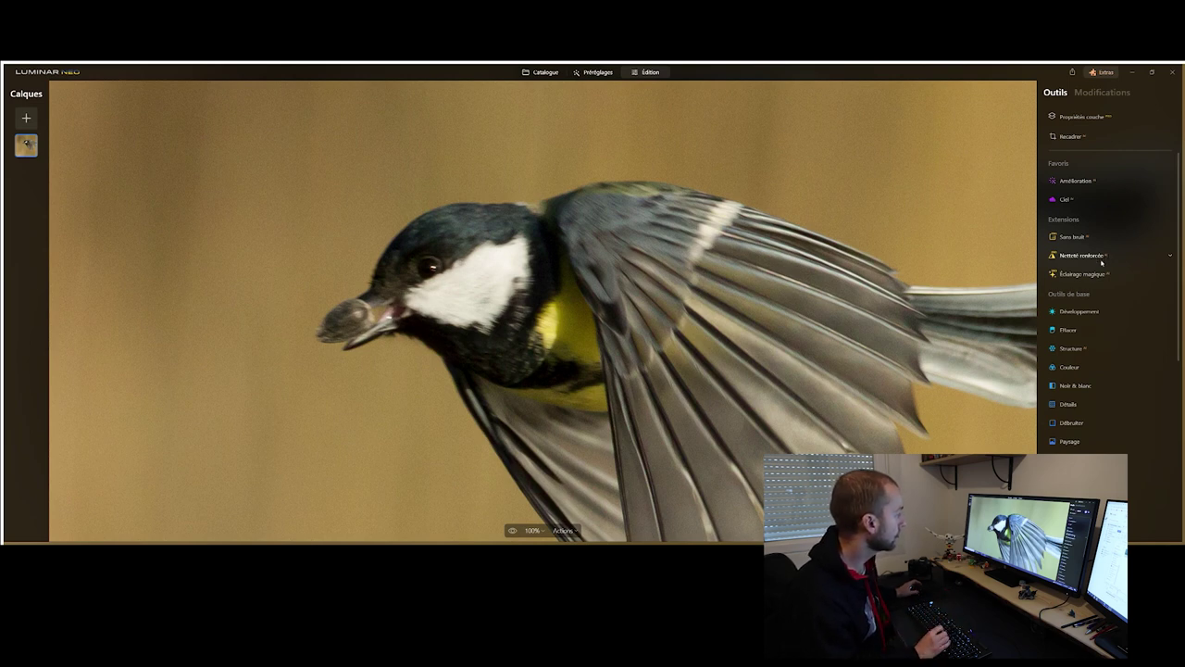
# Apply the Netteté renforcée extension to the tit photo in Universal mode at Moyenne strength
pyautogui.click(1098, 258)
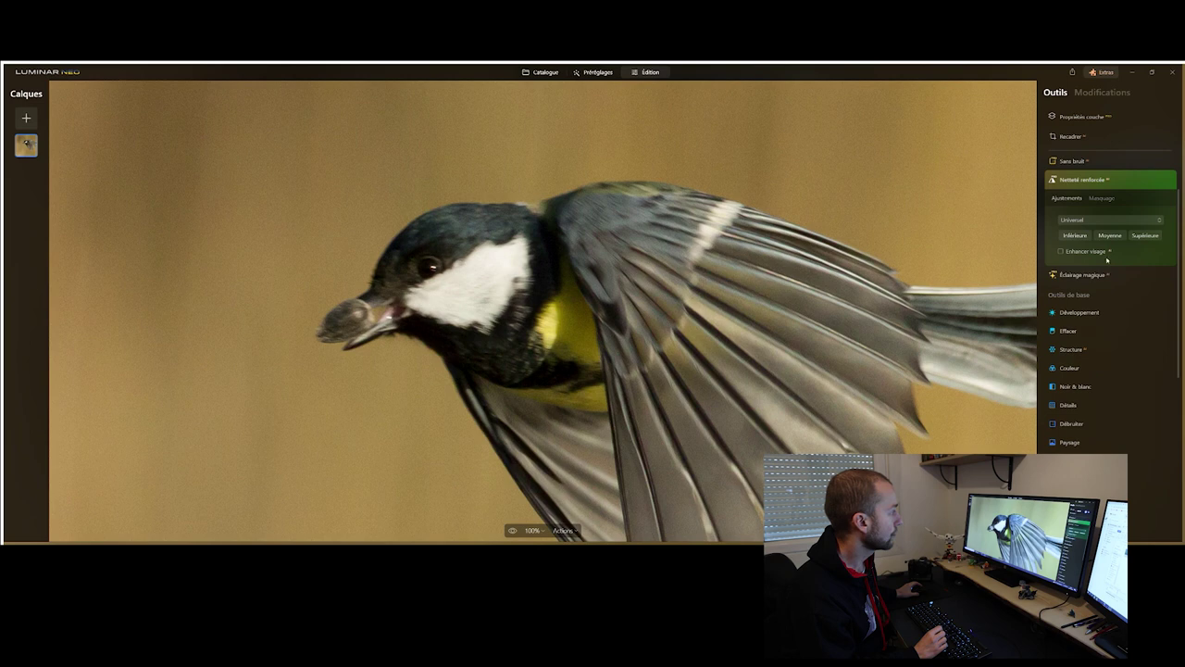
pyautogui.click(1112, 237)
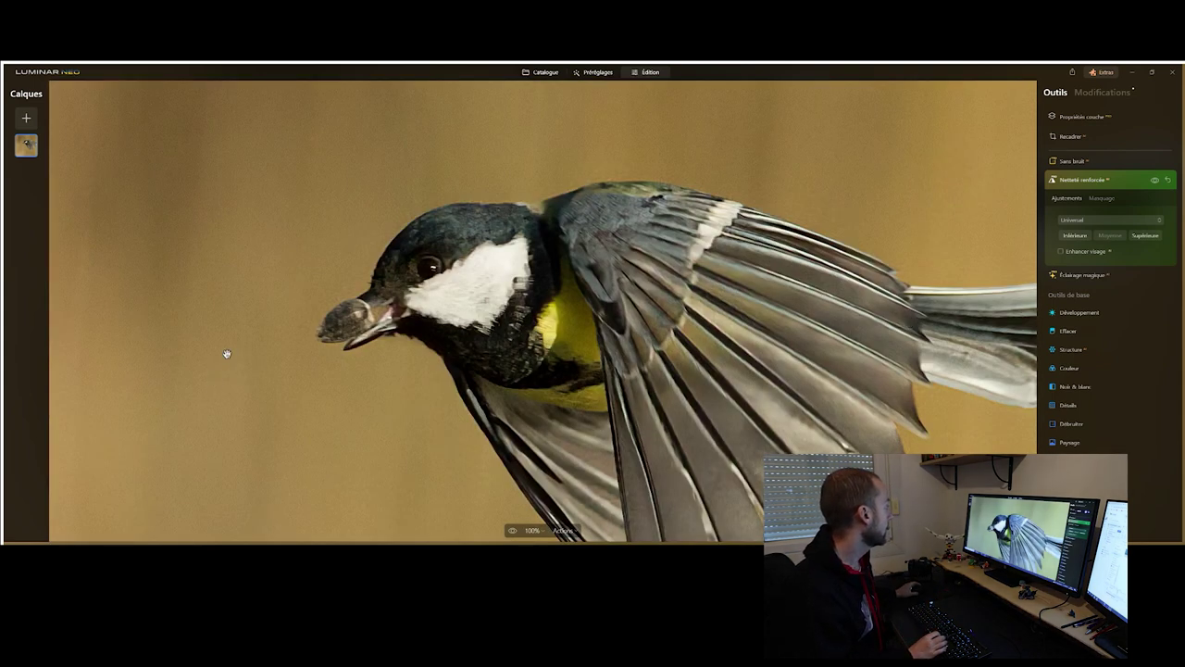
# Examine the sharpening on the tit's head, wings and tail, and compare the photo with and without the effect
pyautogui.click(439, 296)
pyautogui.click(516, 272)
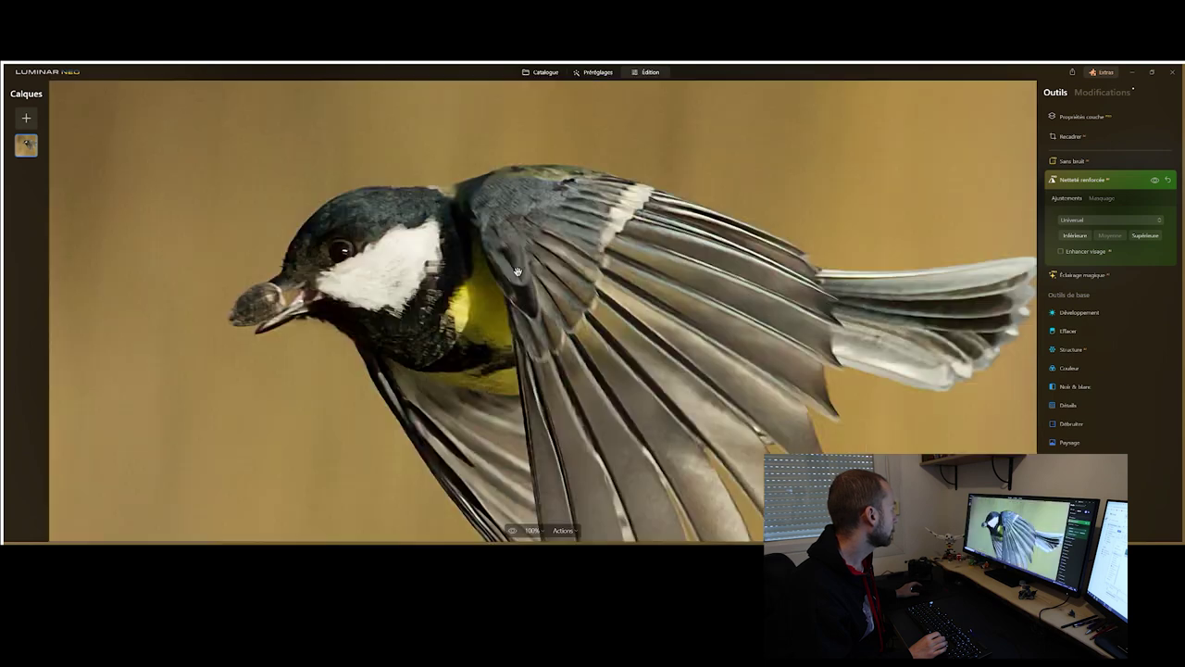
pyautogui.moveTo(425, 322); pyautogui.dragTo(556, 334)
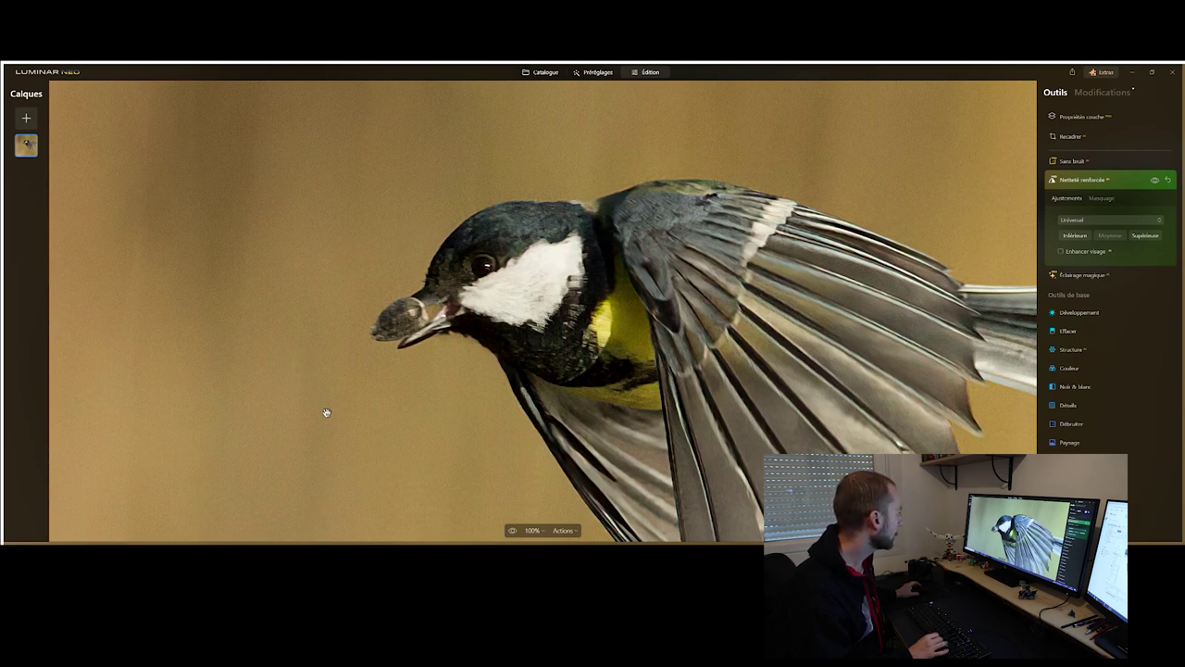
pyautogui.click(464, 356)
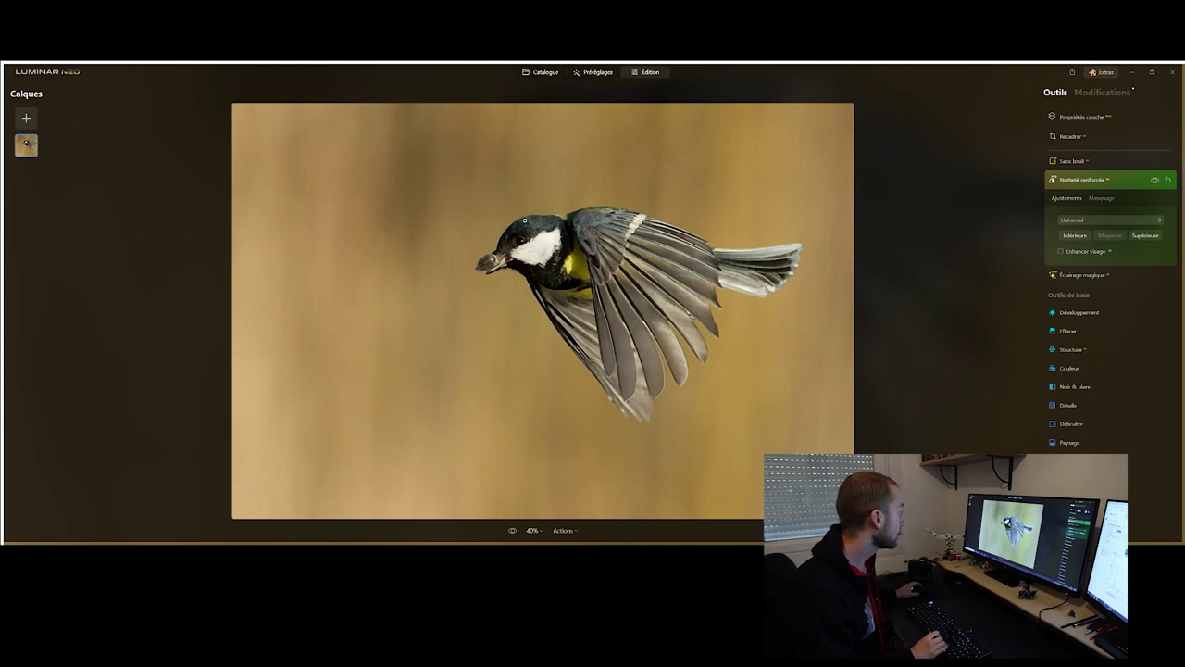
pyautogui.click(1155, 180)
pyautogui.click(1155, 180)
pyautogui.click(1154, 179)
pyautogui.click(1154, 180)
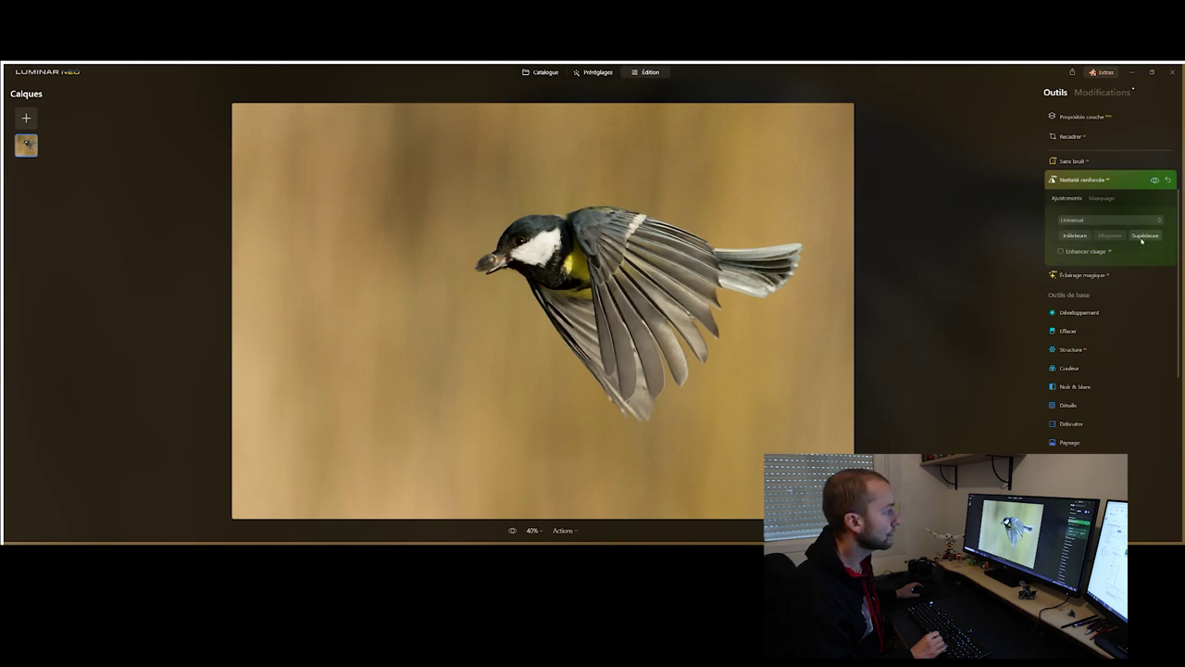
# Raise the Netteté renforcée strength to Supérieure on the tit photo
pyautogui.click(1144, 235)
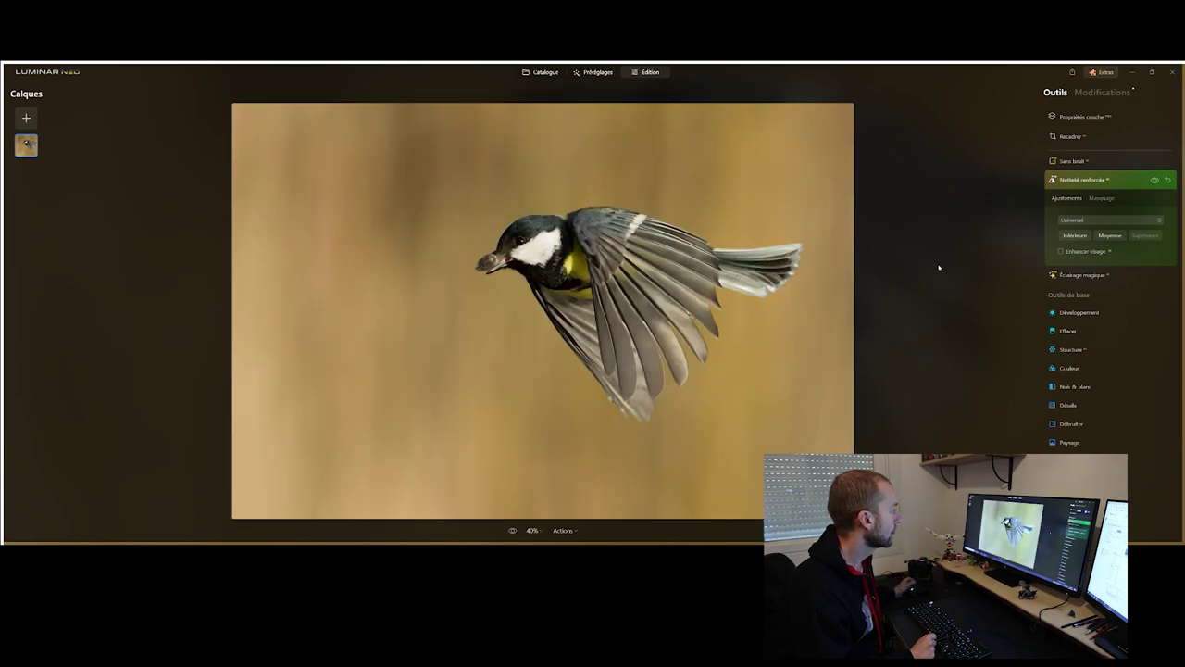
pyautogui.click(1117, 237)
pyautogui.click(1137, 237)
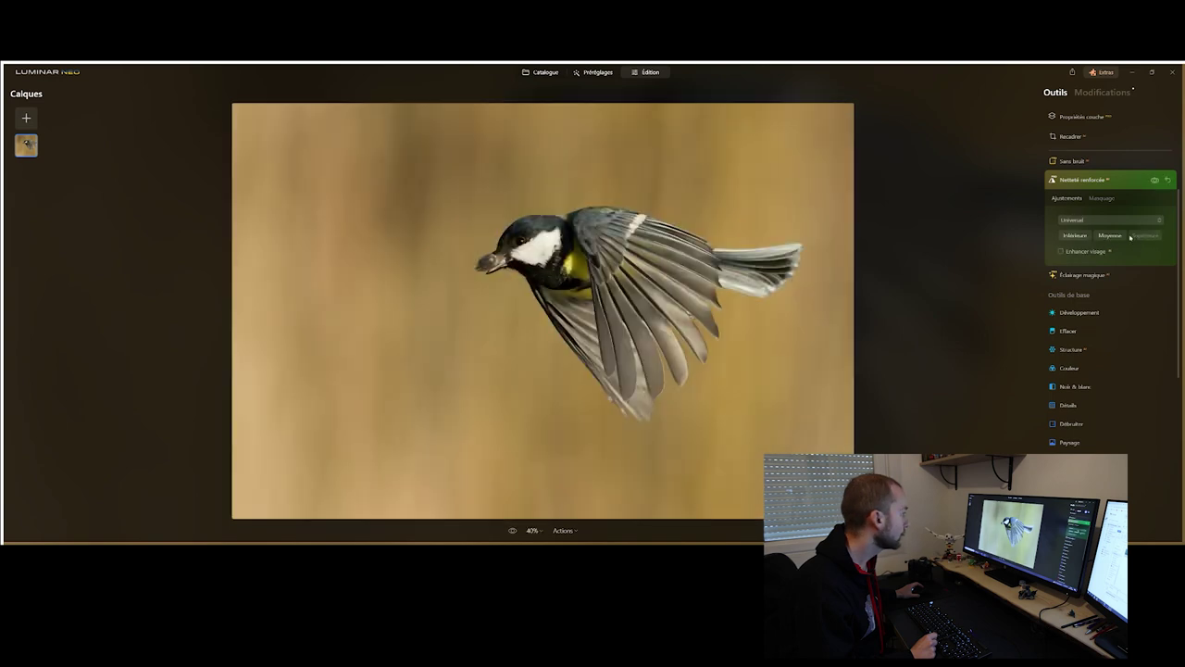
# Apply the Sans bruit extension to the tit photo with the recommended Moyenne setting
pyautogui.click(1072, 161)
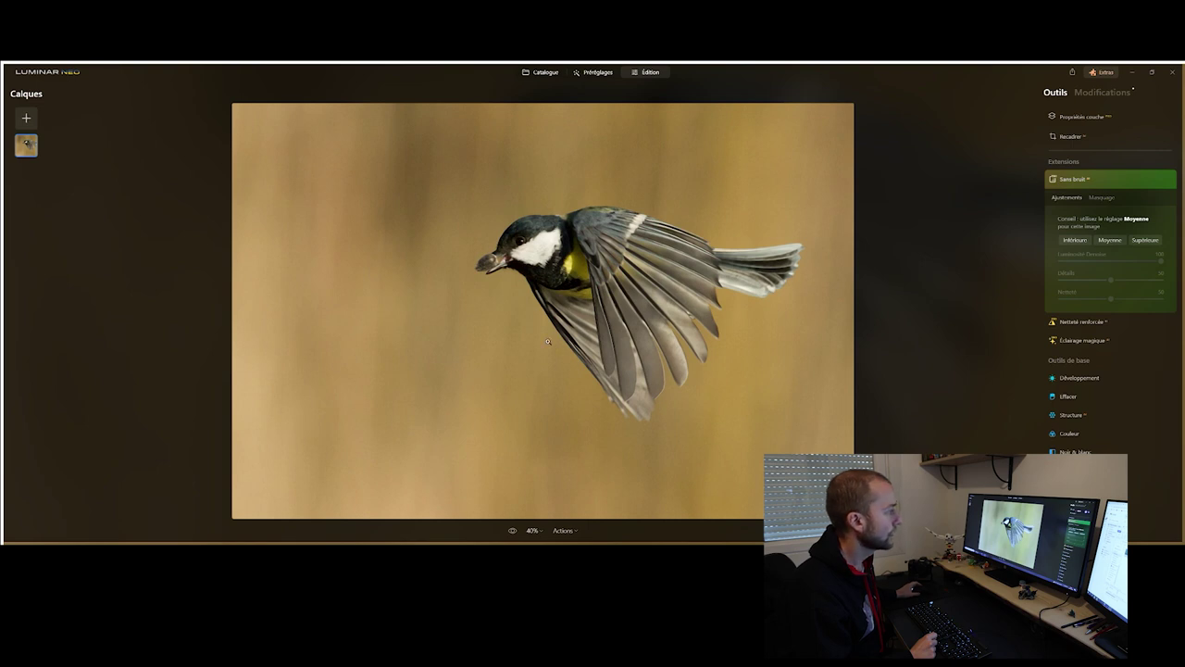
pyautogui.click(1120, 239)
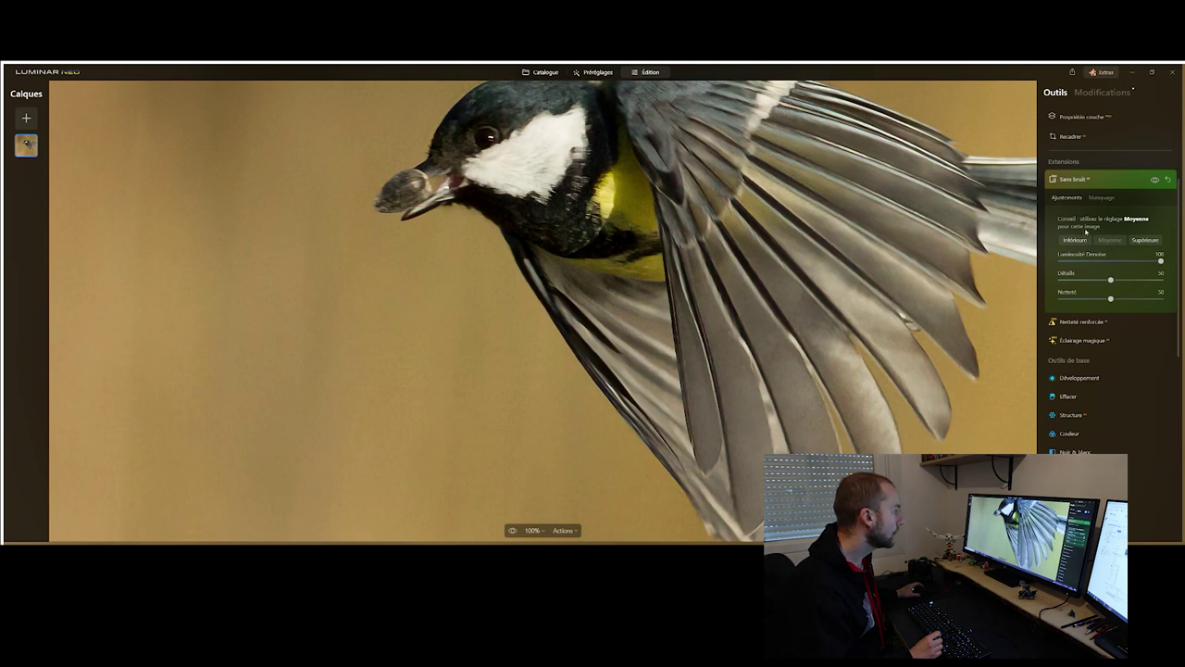
# Compare the background and plumage of the tit photo with and without the noise reduction
pyautogui.click(1154, 179)
pyautogui.click(1155, 180)
pyautogui.click(1154, 180)
pyautogui.click(1154, 180)
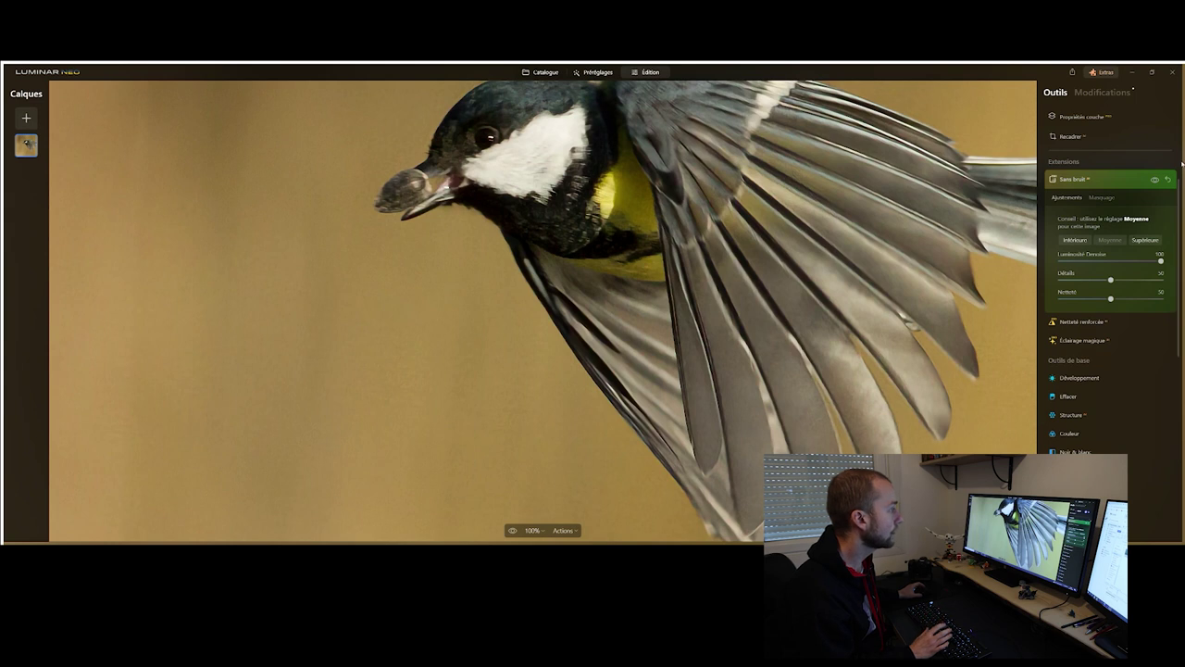
pyautogui.click(1155, 180)
pyautogui.click(1155, 181)
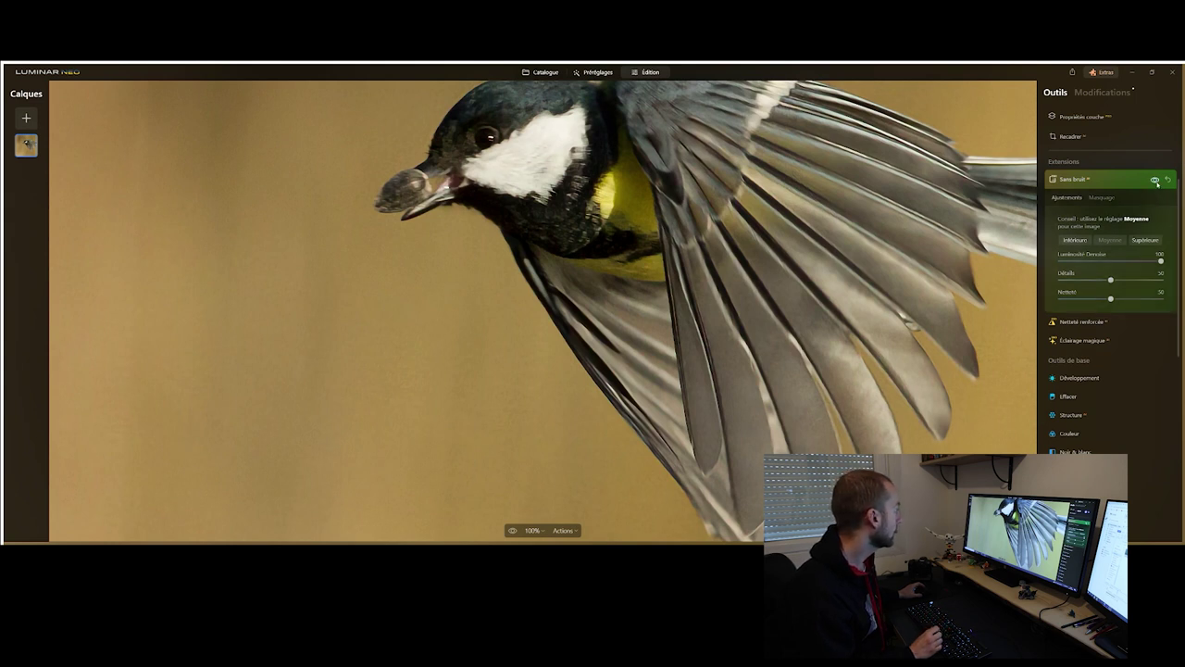
pyautogui.click(1155, 180)
pyautogui.click(1155, 181)
pyautogui.click(1156, 180)
pyautogui.click(1155, 180)
pyautogui.click(674, 226)
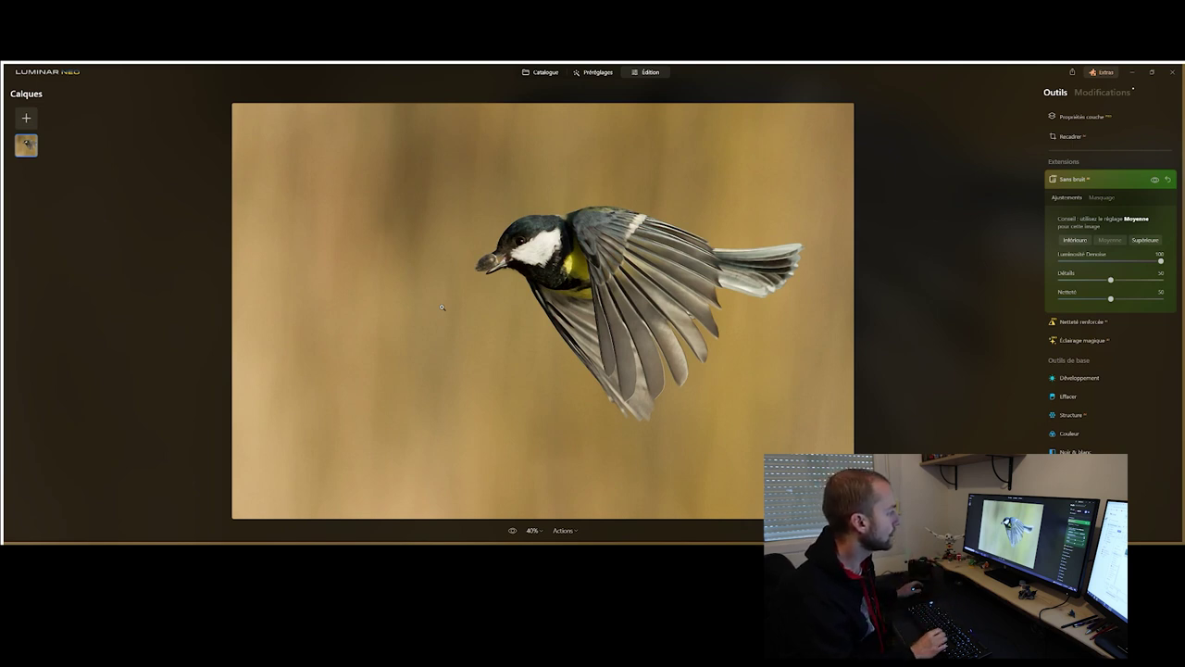
# Open the photo of the flying black-tailed godwit from the catalogue in the single-image view
pyautogui.click(546, 72)
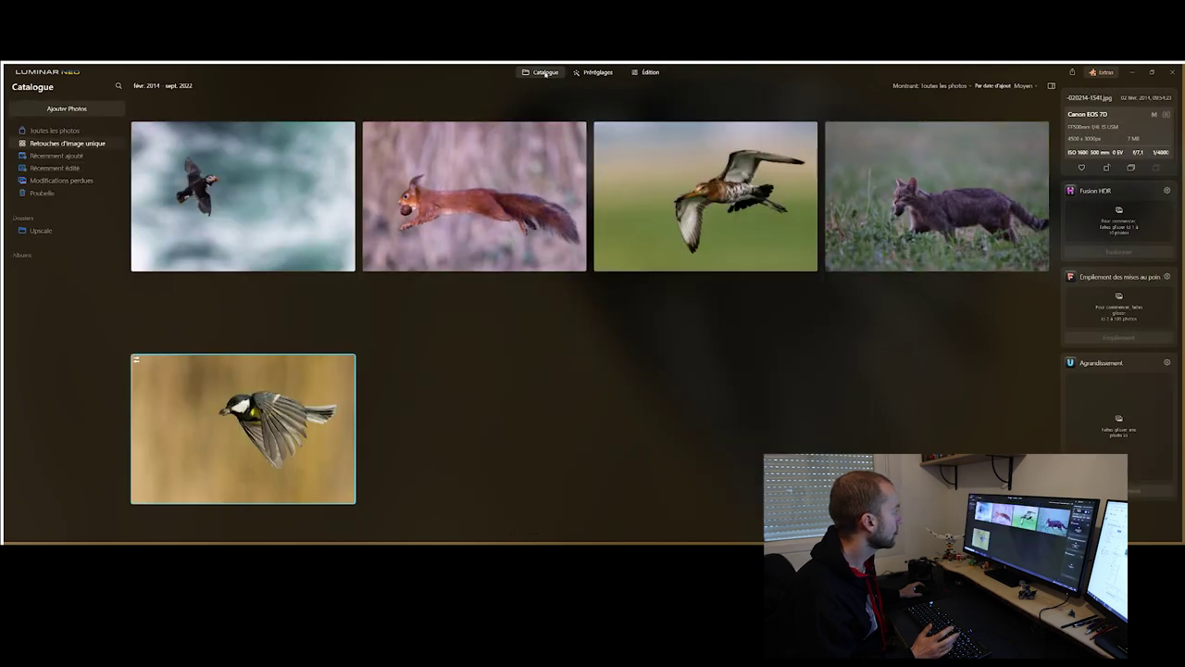
pyautogui.scroll(2, 555, 322)
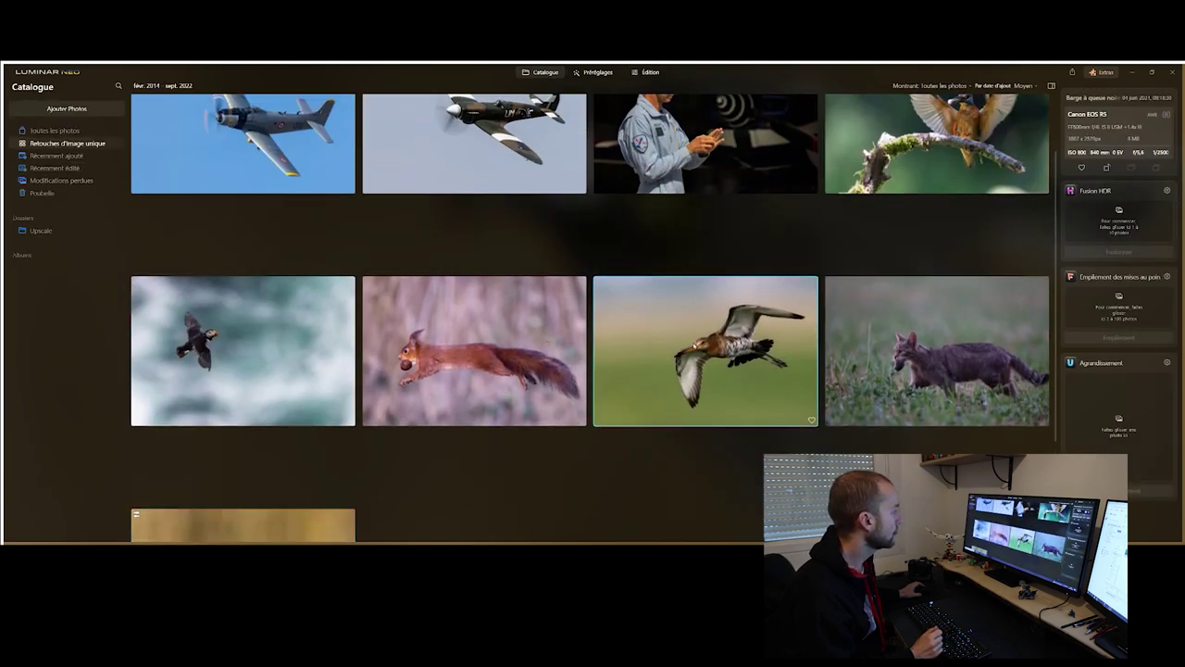
pyautogui.doubleClick(705, 350)
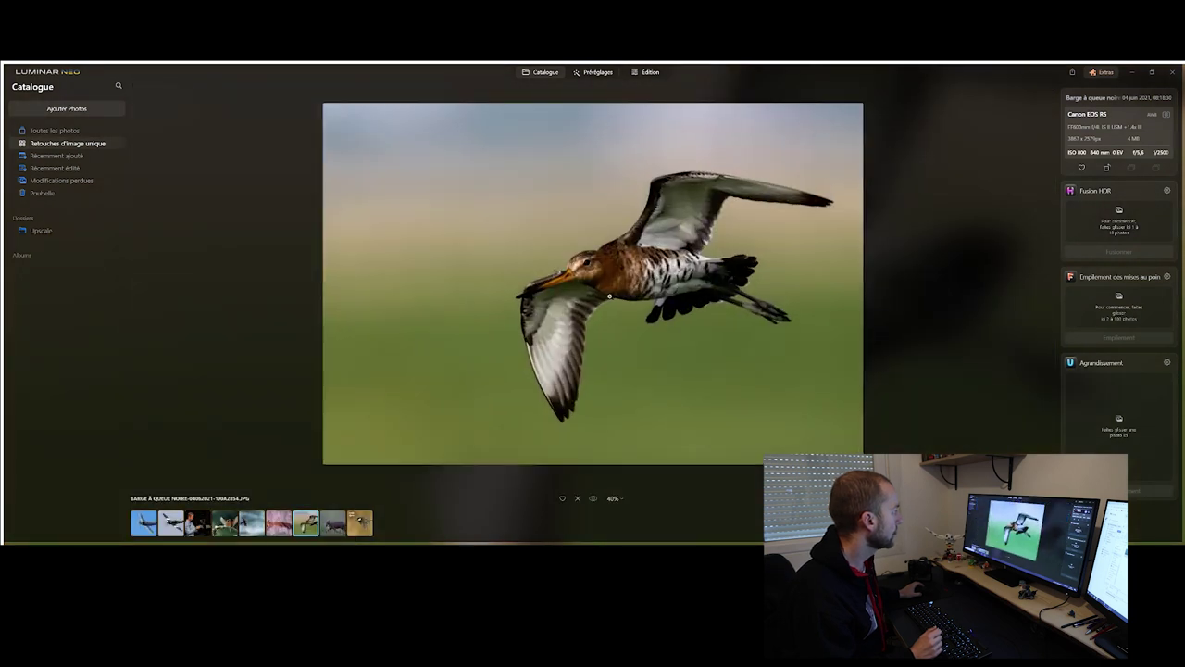
# Apply the Netteté renforcée extension to the godwit photo with the Universel mode at Moyenne strength
pyautogui.click(593, 271)
pyautogui.moveTo(451, 302); pyautogui.dragTo(593, 233)
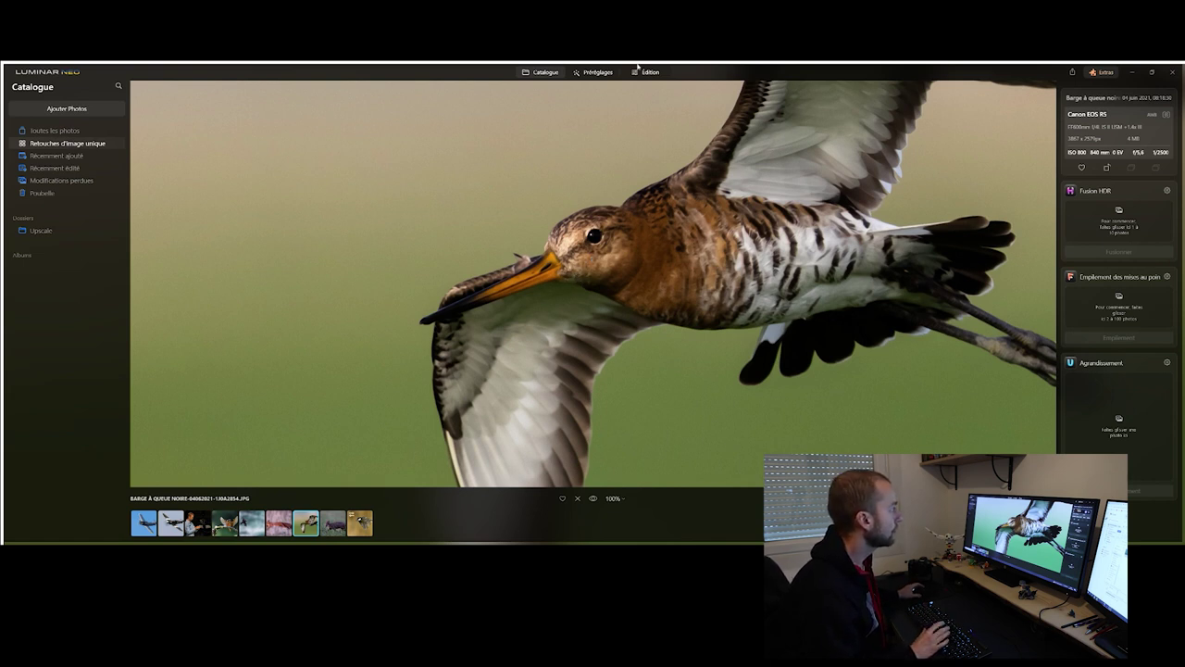
pyautogui.click(648, 71)
pyautogui.scroll(-3, 663, 371)
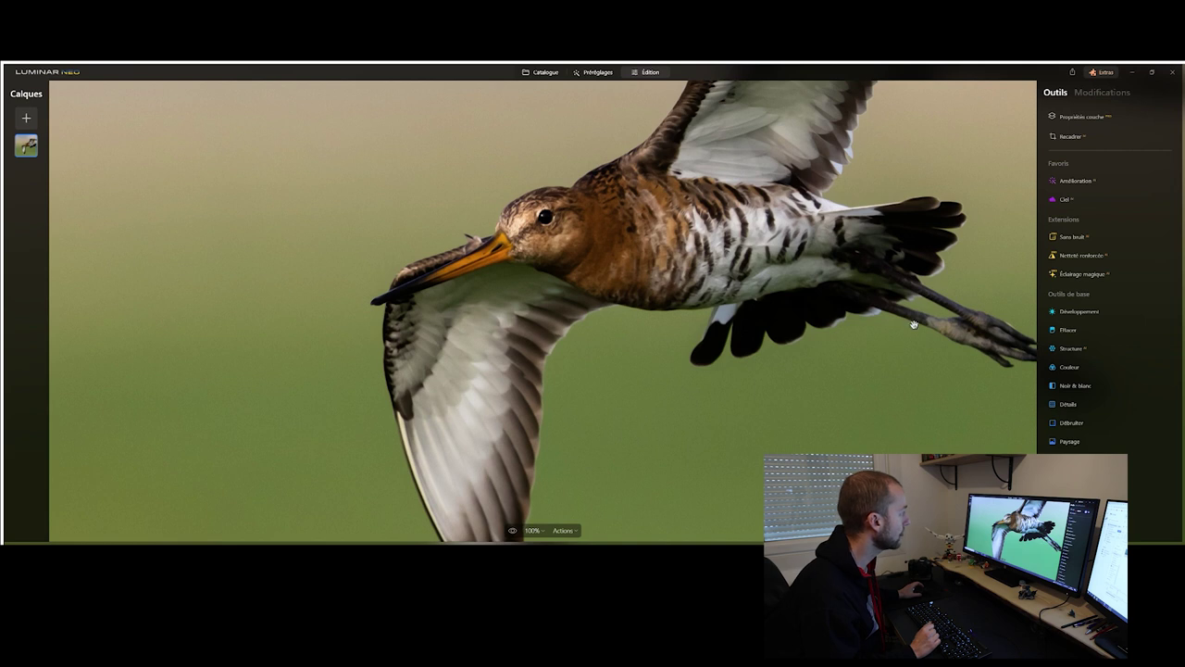
pyautogui.click(1058, 256)
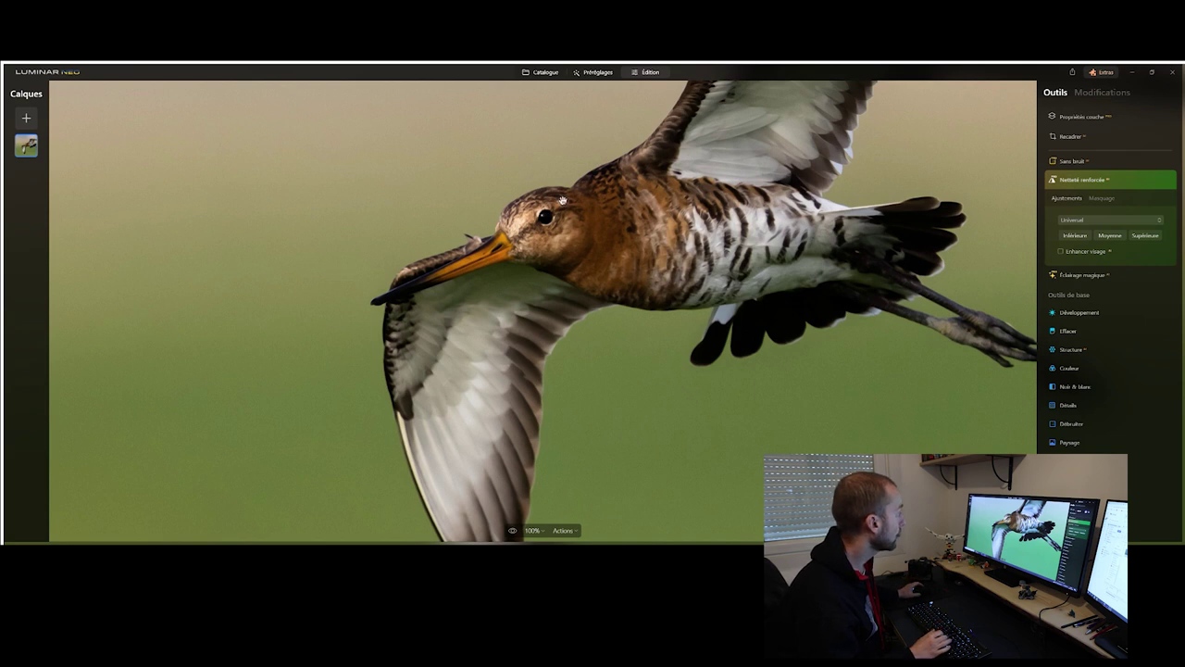
pyautogui.click(1109, 235)
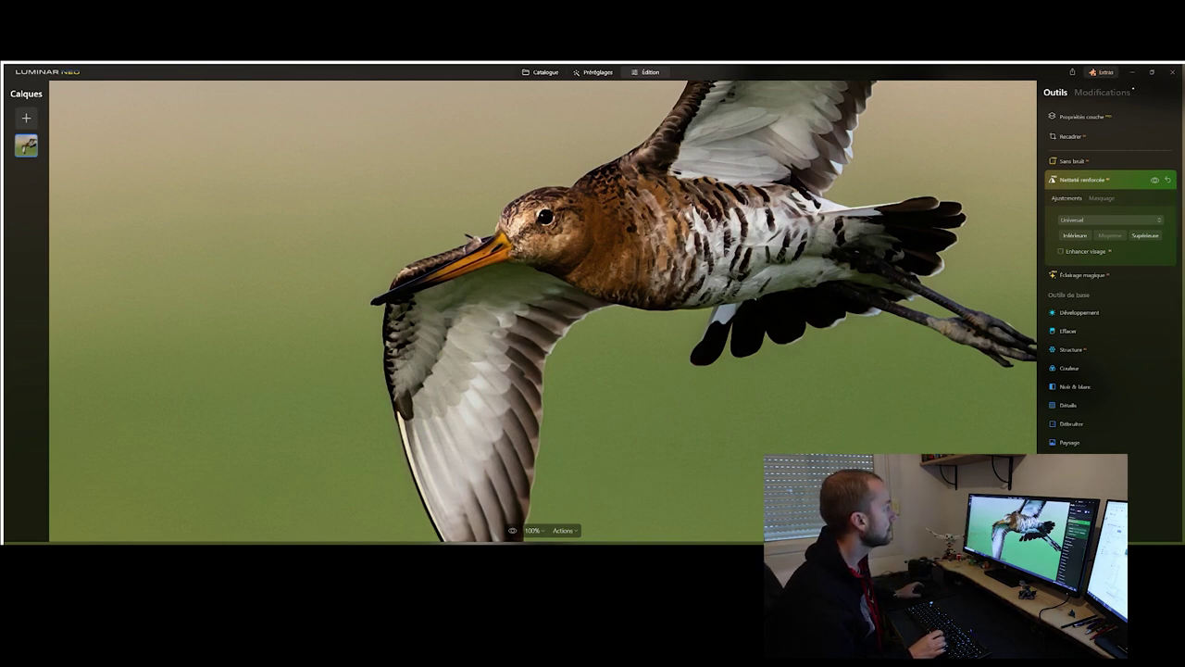
# Compare the godwit's head, plumage and wings at 100% with and without the sharpening
pyautogui.press('Right')
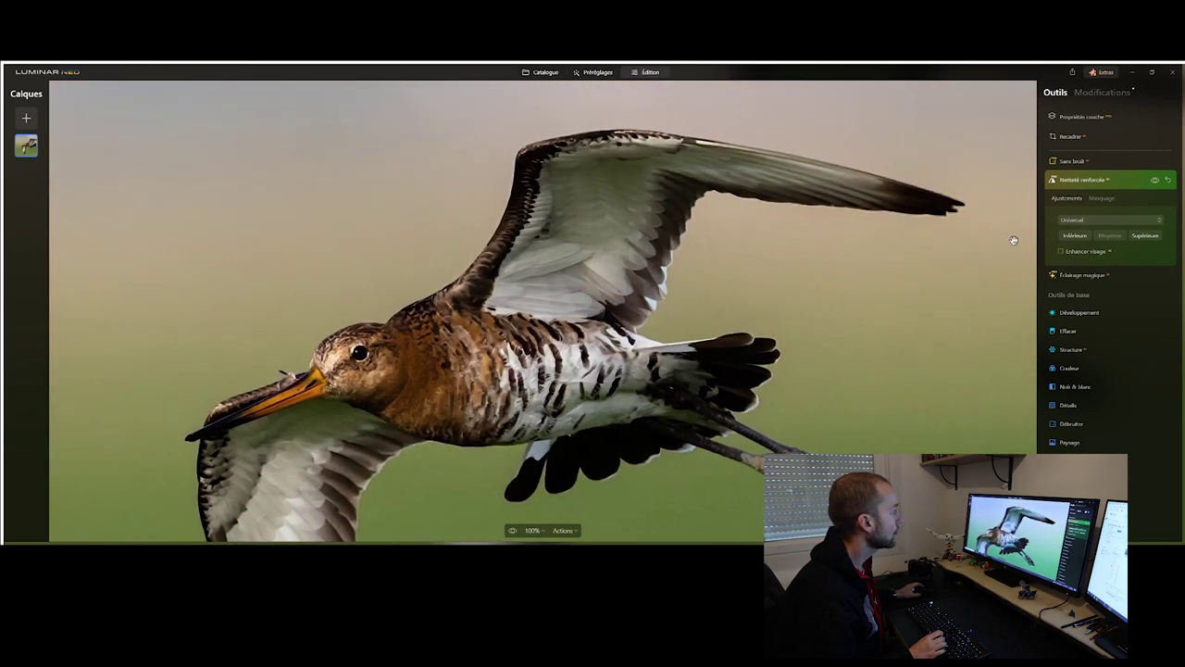
pyautogui.click(1155, 179)
pyautogui.click(1156, 179)
pyautogui.click(1156, 180)
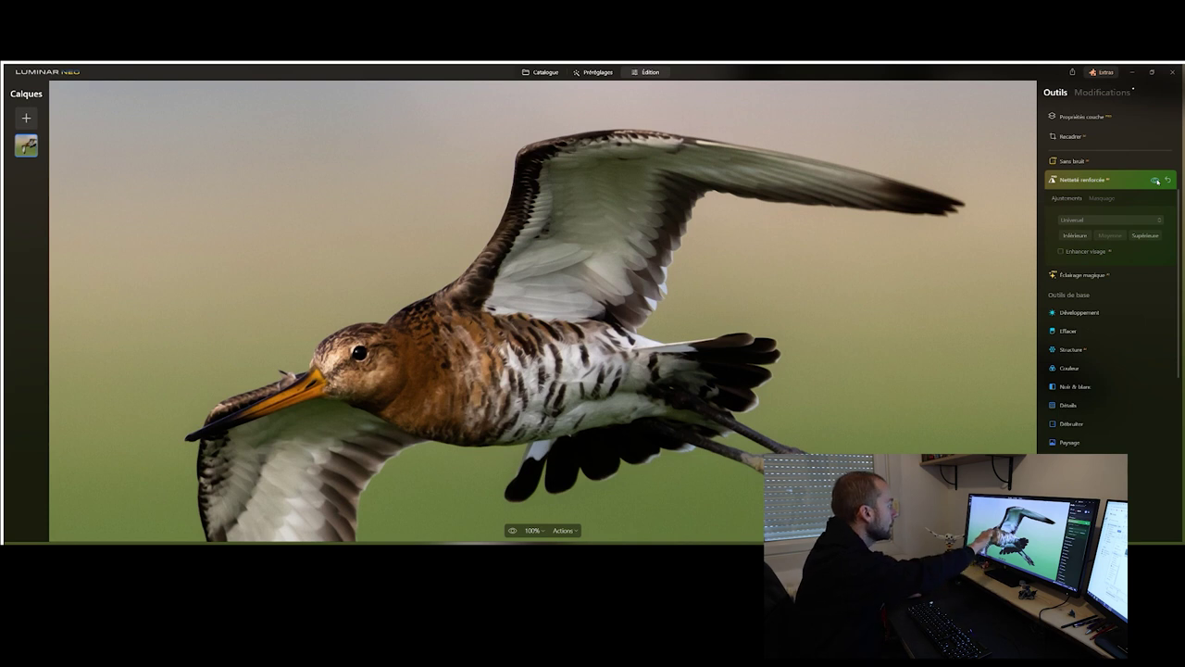
pyautogui.click(1155, 180)
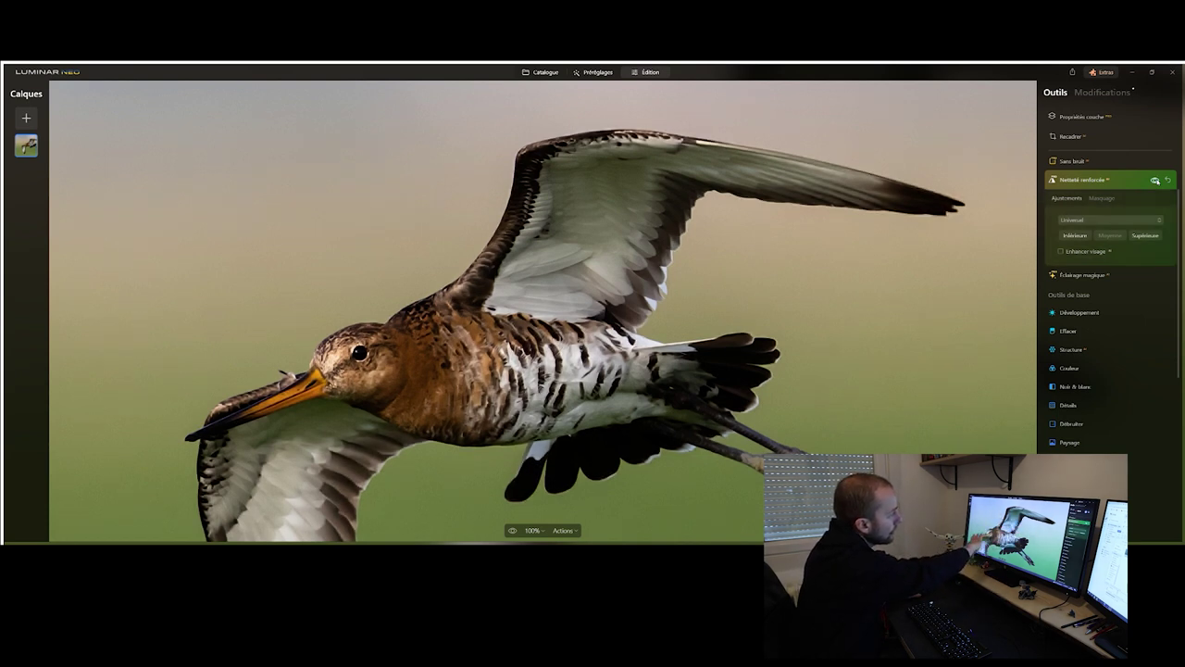
pyautogui.click(1155, 179)
pyautogui.click(1156, 180)
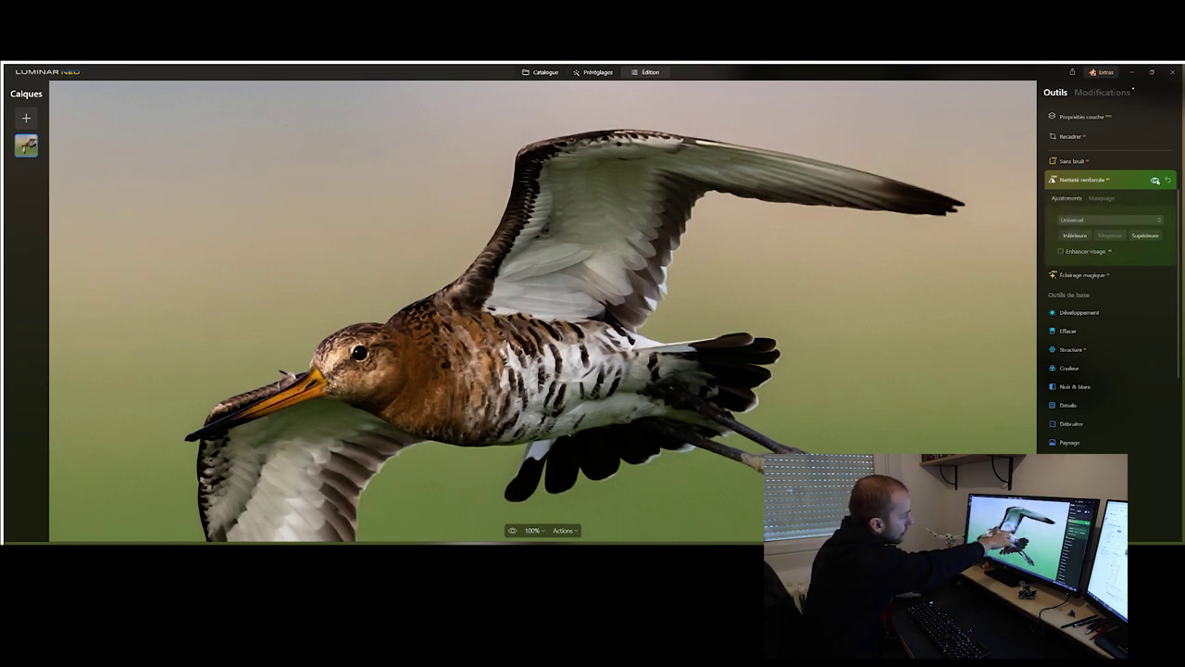
pyautogui.click(1155, 180)
pyautogui.click(1155, 179)
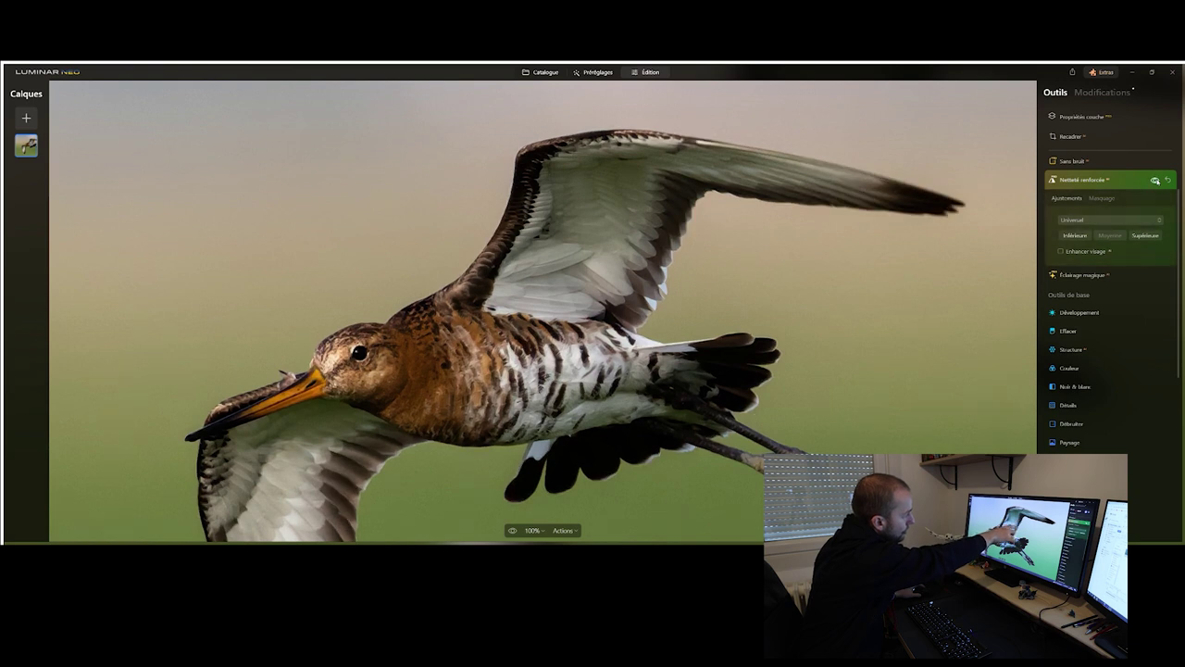
pyautogui.click(1155, 181)
pyautogui.click(1155, 182)
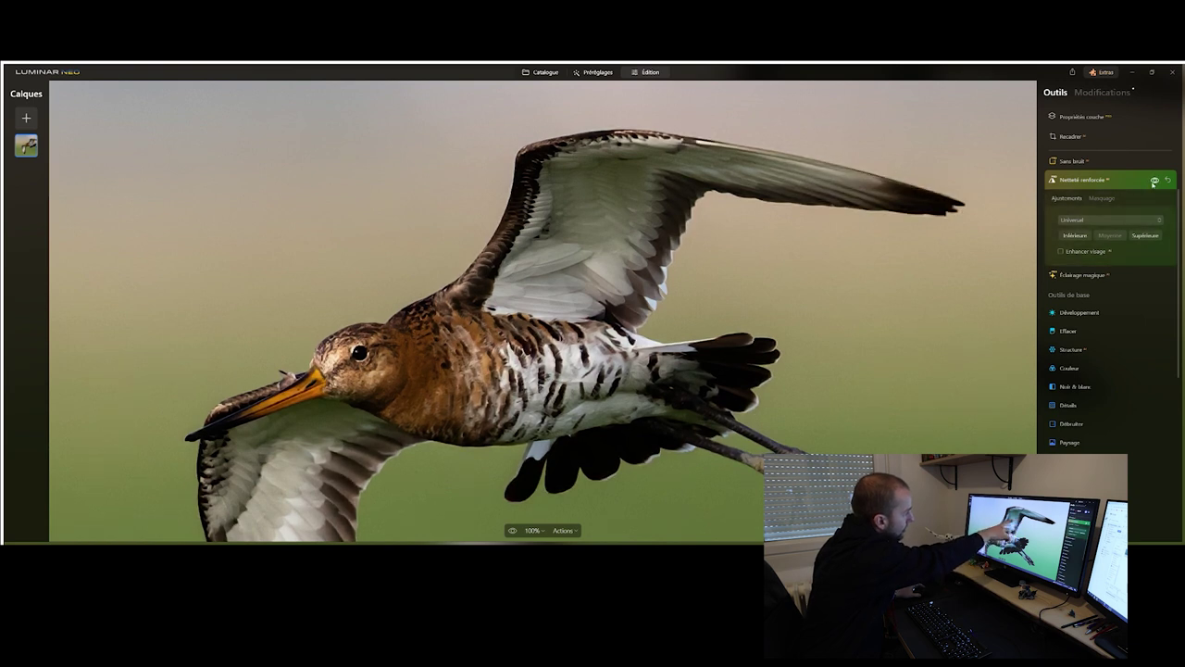
pyautogui.click(1155, 182)
pyautogui.click(1155, 182)
pyautogui.click(1155, 182)
pyautogui.click(1154, 182)
# Compare the entire godwit photo, fitted to the view, with and without the sharpening
pyautogui.hotkey('ctrl', '0')
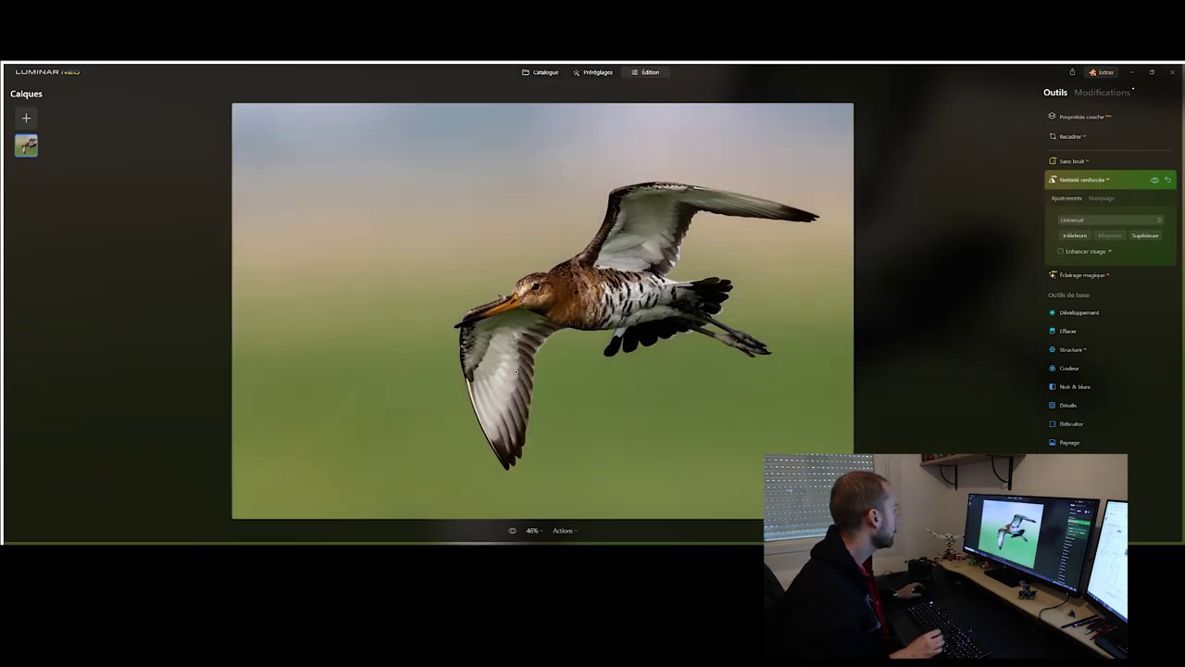
pyautogui.click(1155, 182)
pyautogui.click(1154, 182)
pyautogui.click(1154, 182)
pyautogui.click(1154, 182)
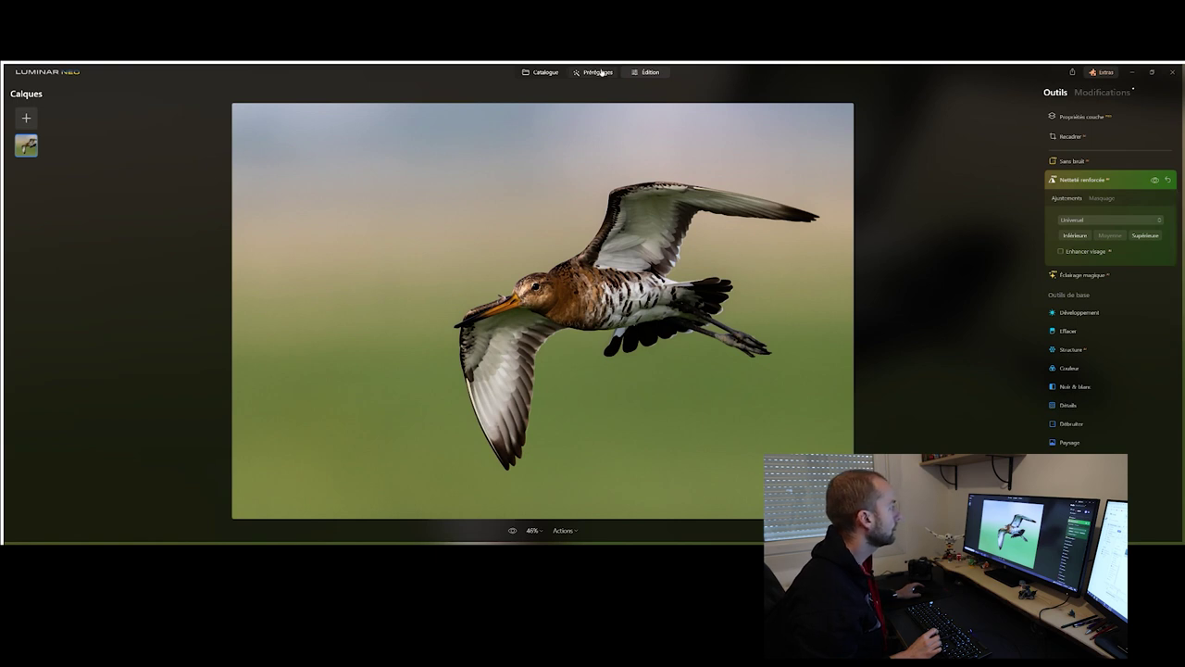
# Return to the catalogue and open the photo of the leaping red squirrel carrying a walnut
pyautogui.click(547, 73)
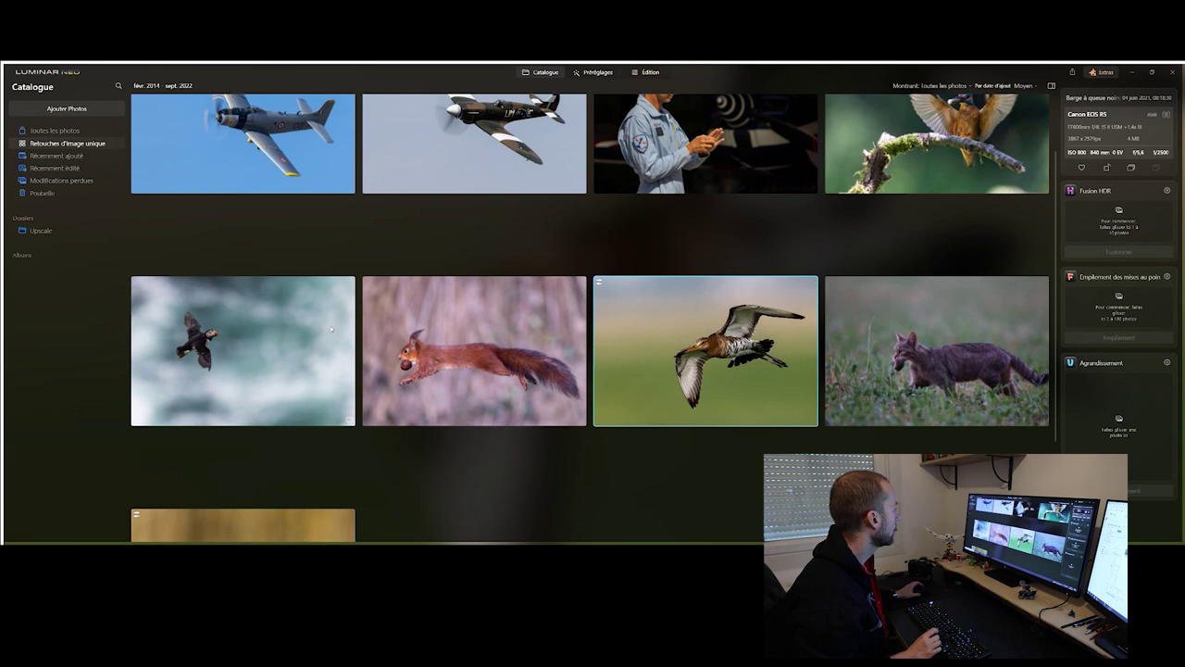
pyautogui.scroll(2, 589, 332)
pyautogui.scroll(-2, 500, 319)
pyautogui.click(419, 310)
pyautogui.doubleClick(418, 309)
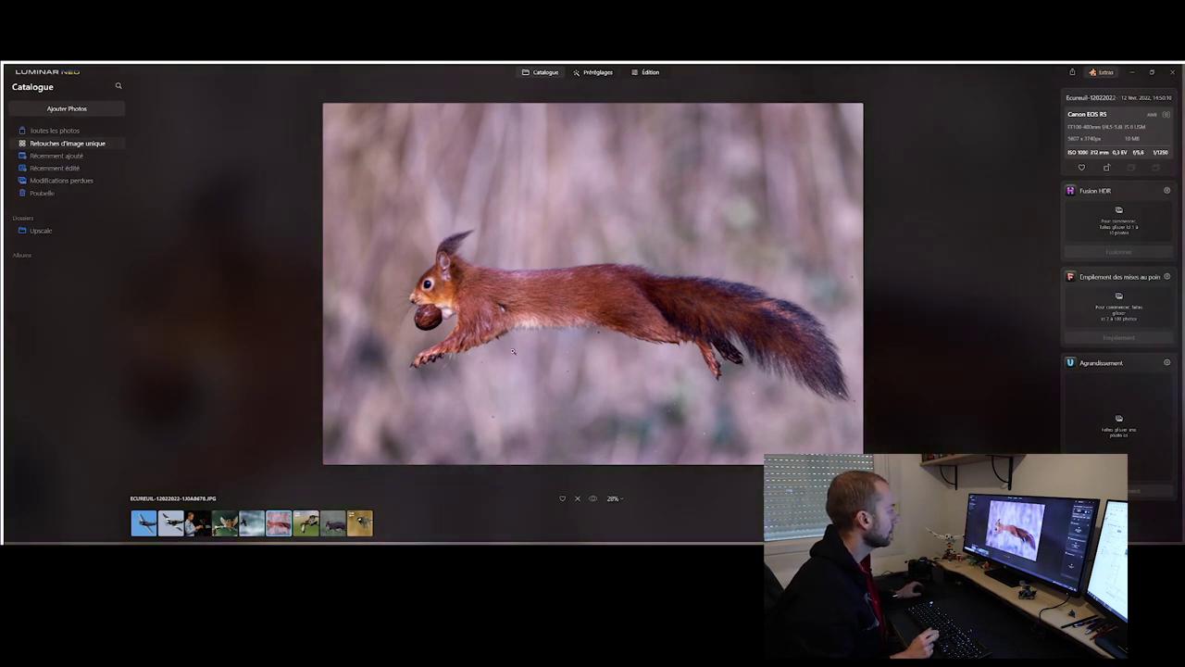
# Apply the Netteté renforcée extension to the squirrel photo with the Universel mode at Supérieure strength
pyautogui.click(411, 313)
pyautogui.moveTo(331, 335); pyautogui.dragTo(412, 335)
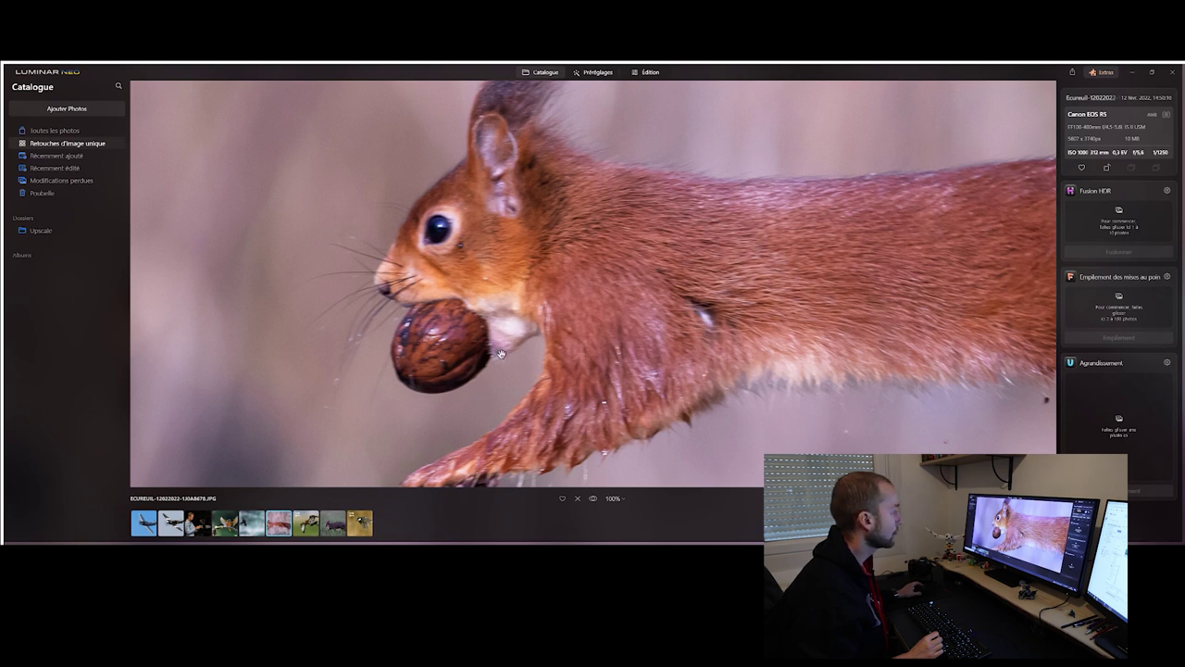
pyautogui.click(648, 73)
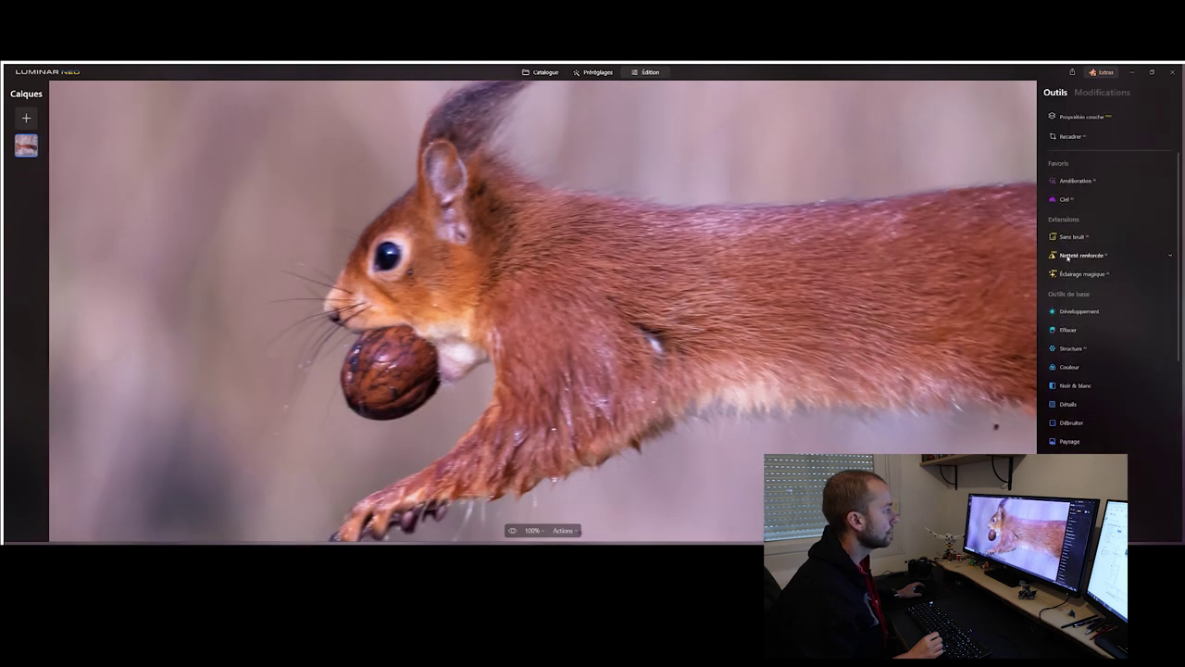
pyautogui.click(1069, 256)
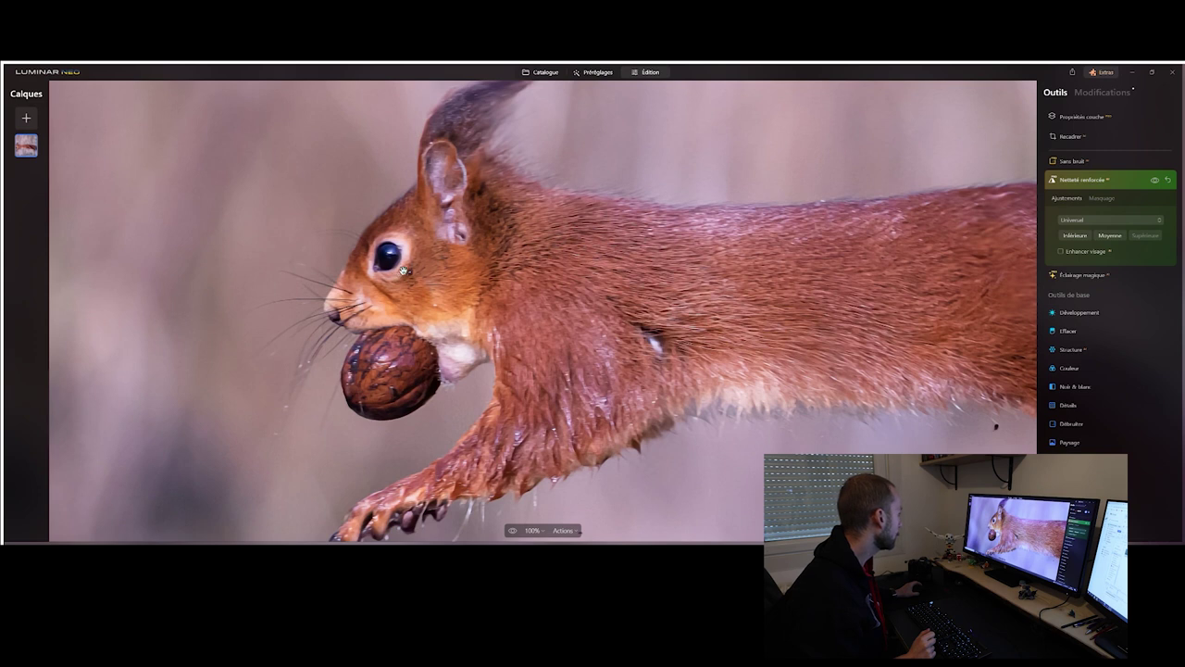
# Compare the squirrel's head, walnut and front paw at 100% with and without the sharpening
pyautogui.click(1155, 181)
pyautogui.click(1154, 181)
pyautogui.click(1155, 180)
pyautogui.click(1154, 180)
pyautogui.click(1154, 180)
pyautogui.click(1154, 180)
pyautogui.click(1154, 181)
pyautogui.click(1154, 180)
pyautogui.click(1155, 181)
pyautogui.click(1155, 181)
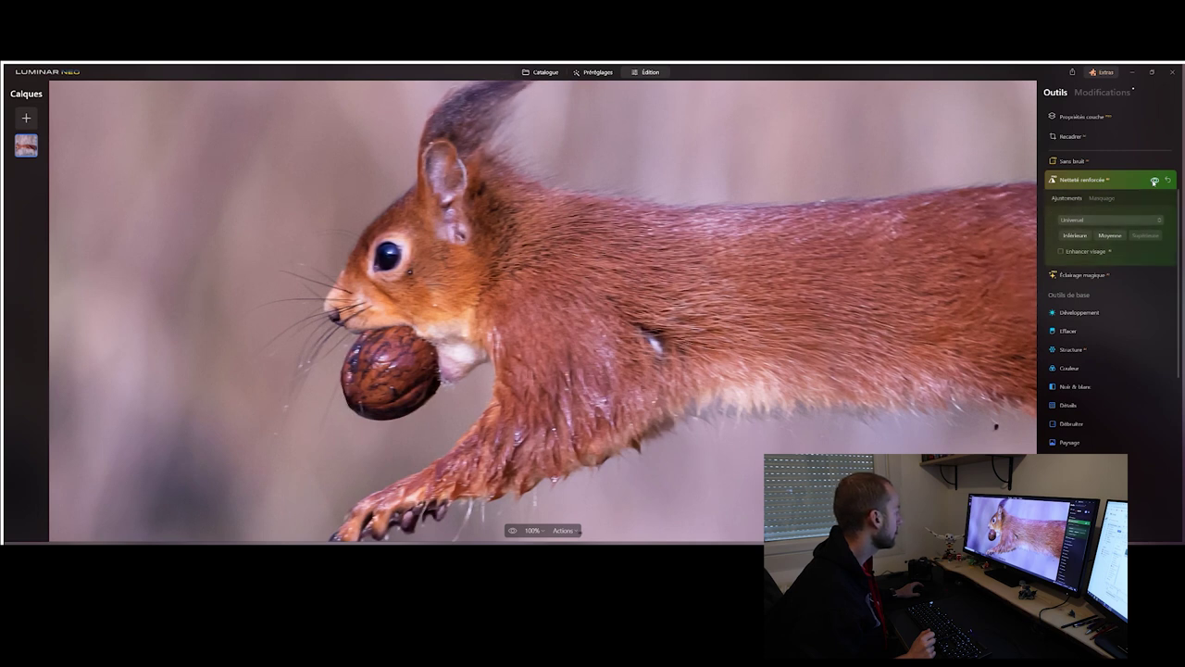
pyautogui.click(1154, 181)
pyautogui.click(1155, 181)
# Examine the fur on the squirrel's body and the base of its tail with and without the sharpening
pyautogui.moveTo(922, 202); pyautogui.dragTo(573, 182)
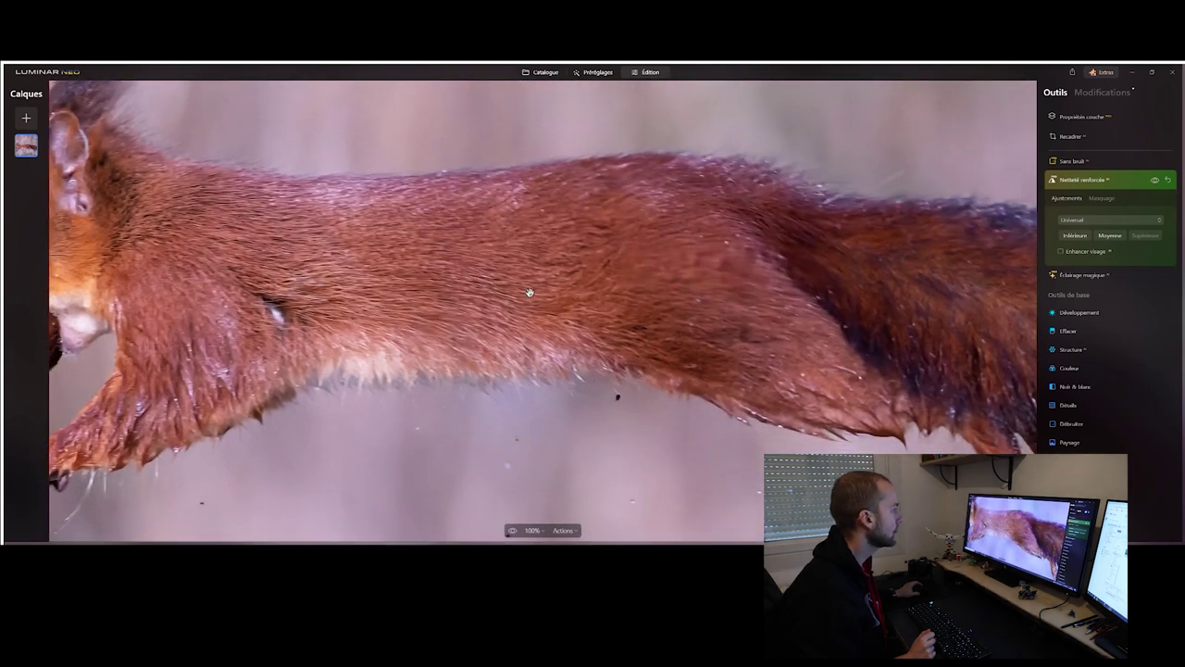
pyautogui.click(1154, 180)
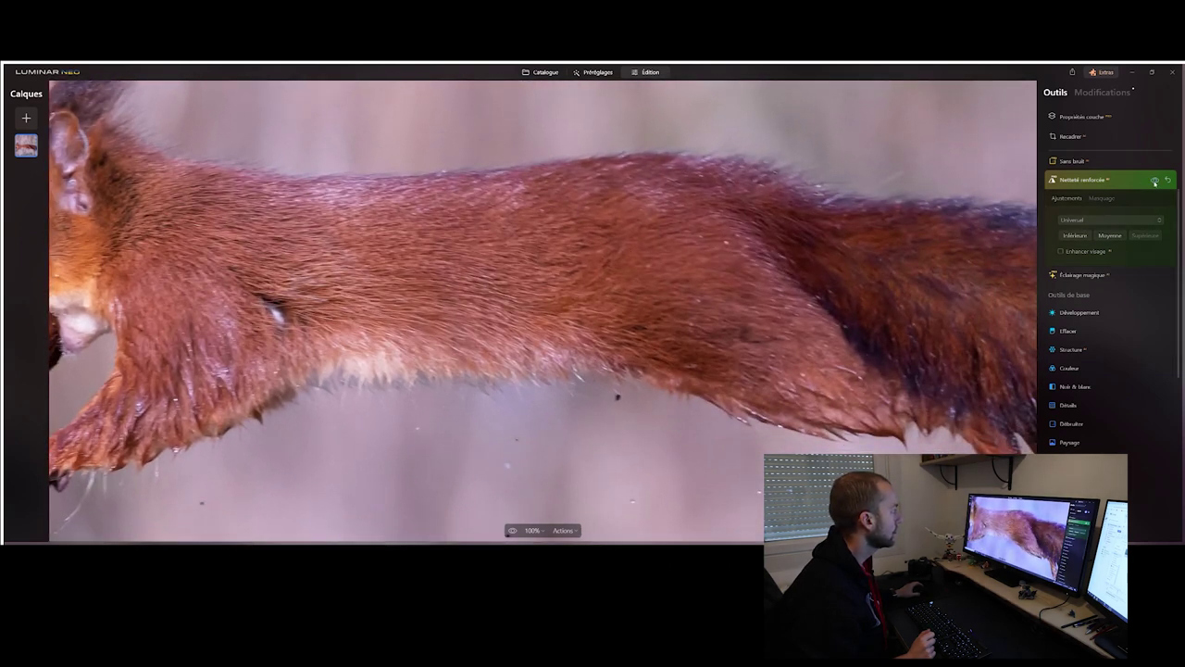
pyautogui.click(1155, 181)
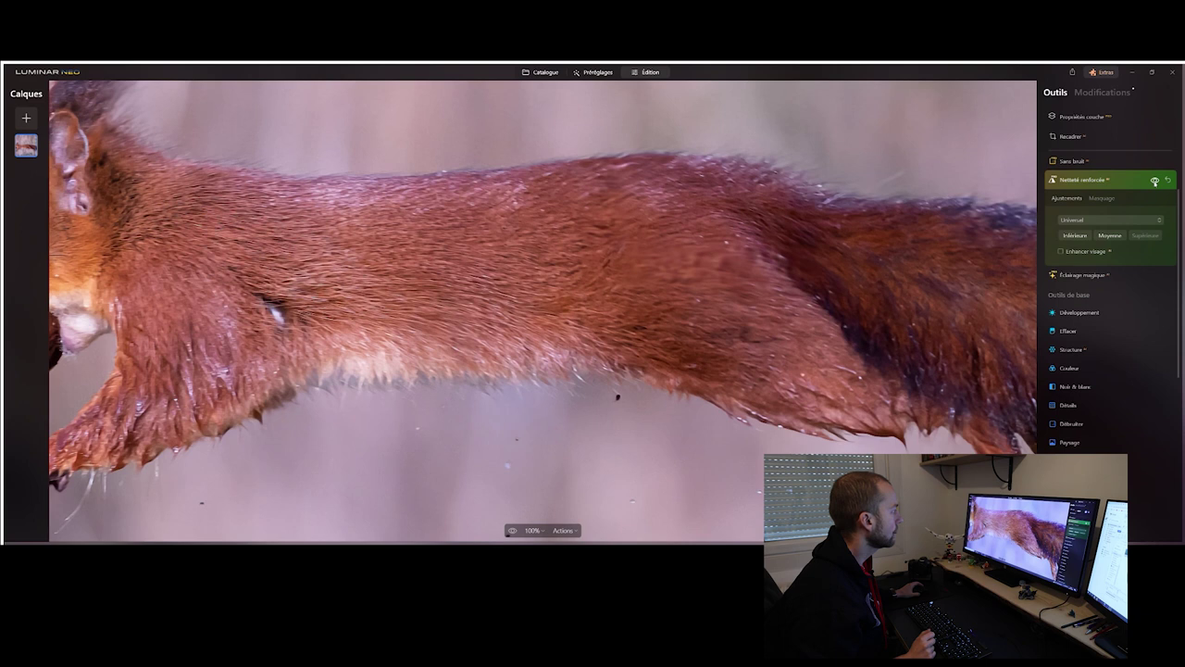
pyautogui.click(1154, 180)
pyautogui.click(1154, 181)
pyautogui.click(1154, 181)
pyautogui.click(1154, 181)
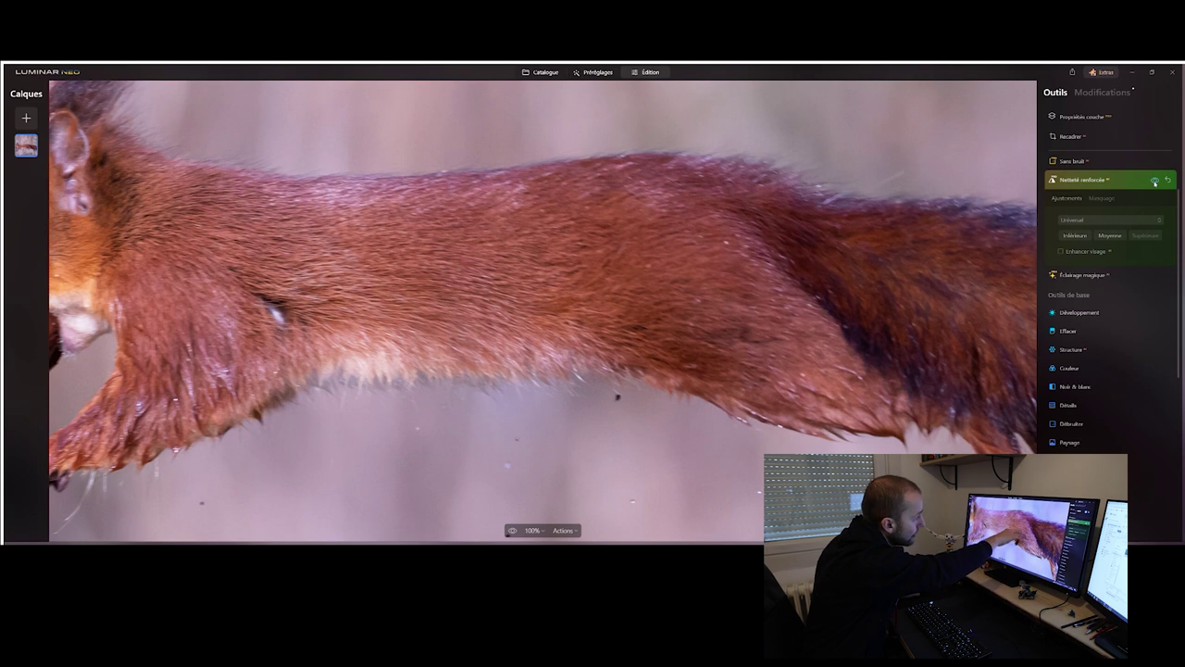
pyautogui.click(1154, 180)
pyautogui.click(1155, 181)
pyautogui.click(1154, 180)
# Compare the entire squirrel photo, fitted to the view, with and without the sharpening
pyautogui.hotkey('ctrl', '0')
pyautogui.click(1155, 180)
pyautogui.click(1154, 180)
pyautogui.click(1154, 180)
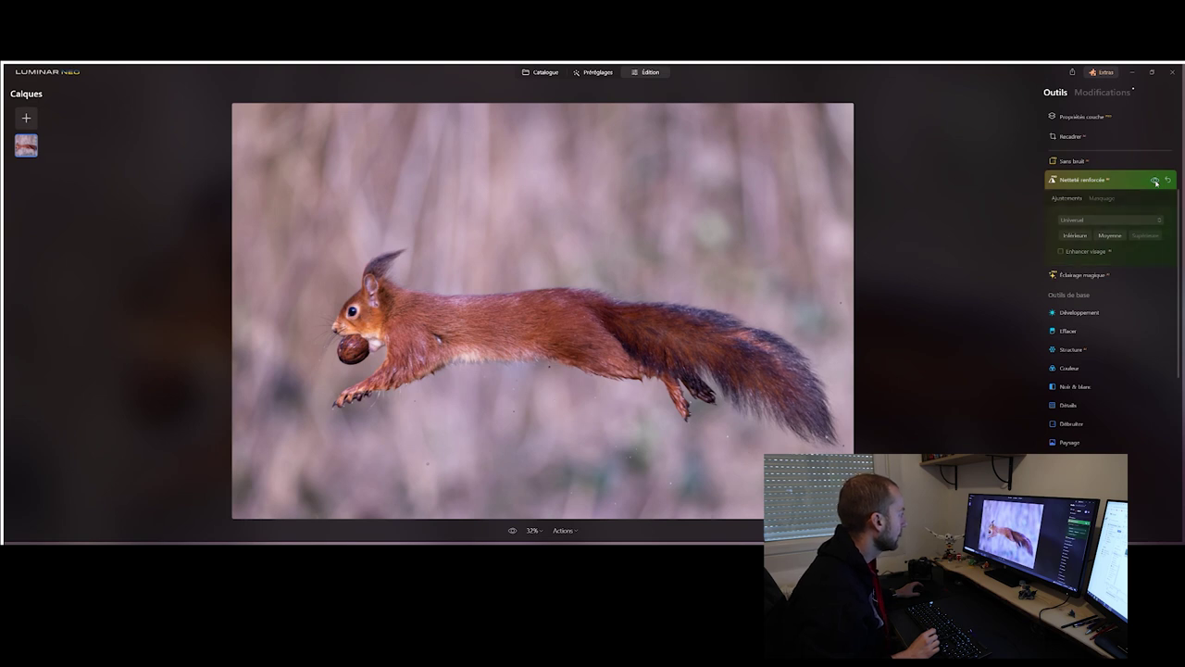
pyautogui.click(1155, 181)
pyautogui.click(1154, 181)
pyautogui.click(1155, 181)
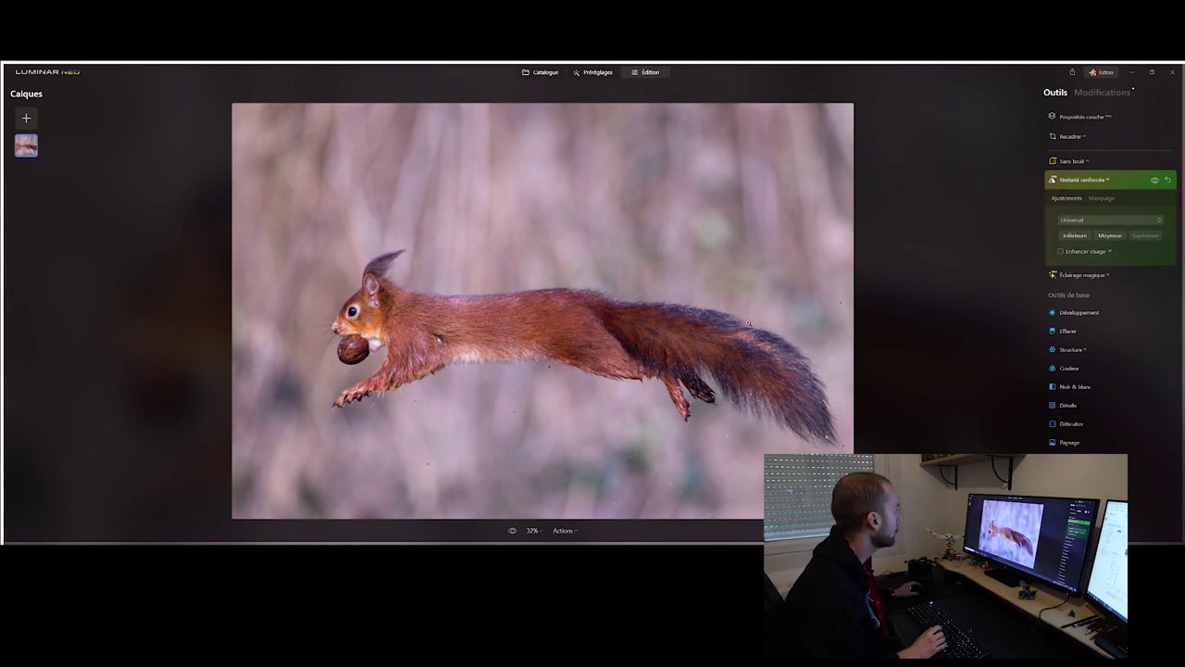
# Open the photo of the pilot in a blue flight suit from the catalogue for editing
pyautogui.click(543, 73)
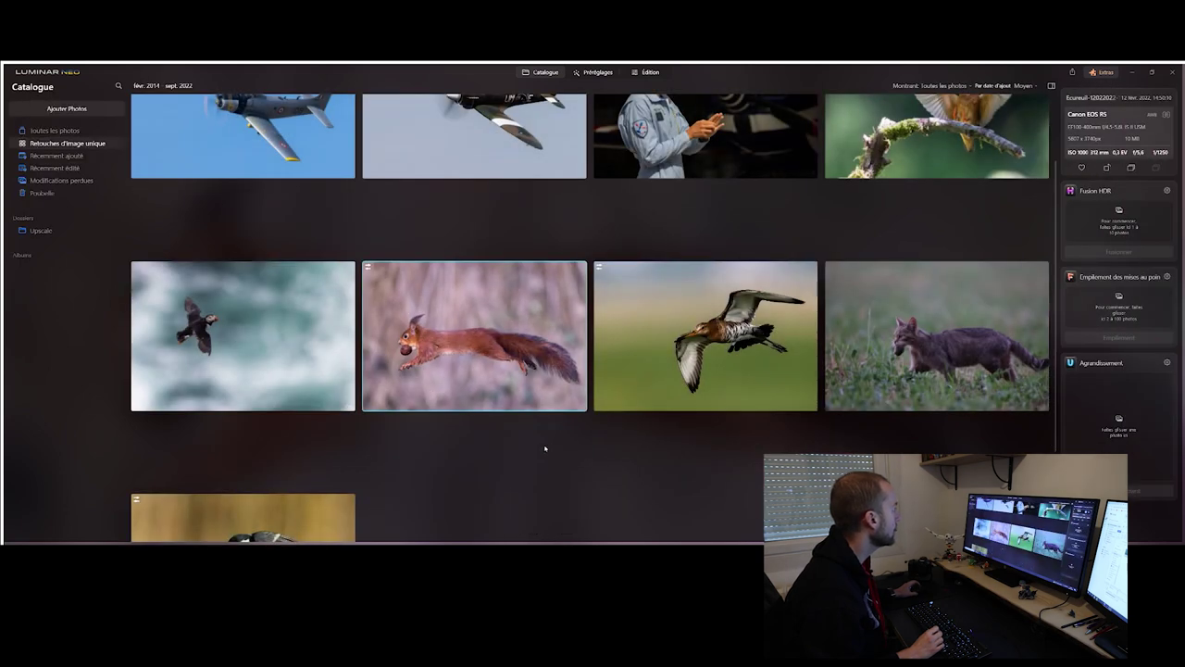
pyautogui.scroll(3, 460, 452)
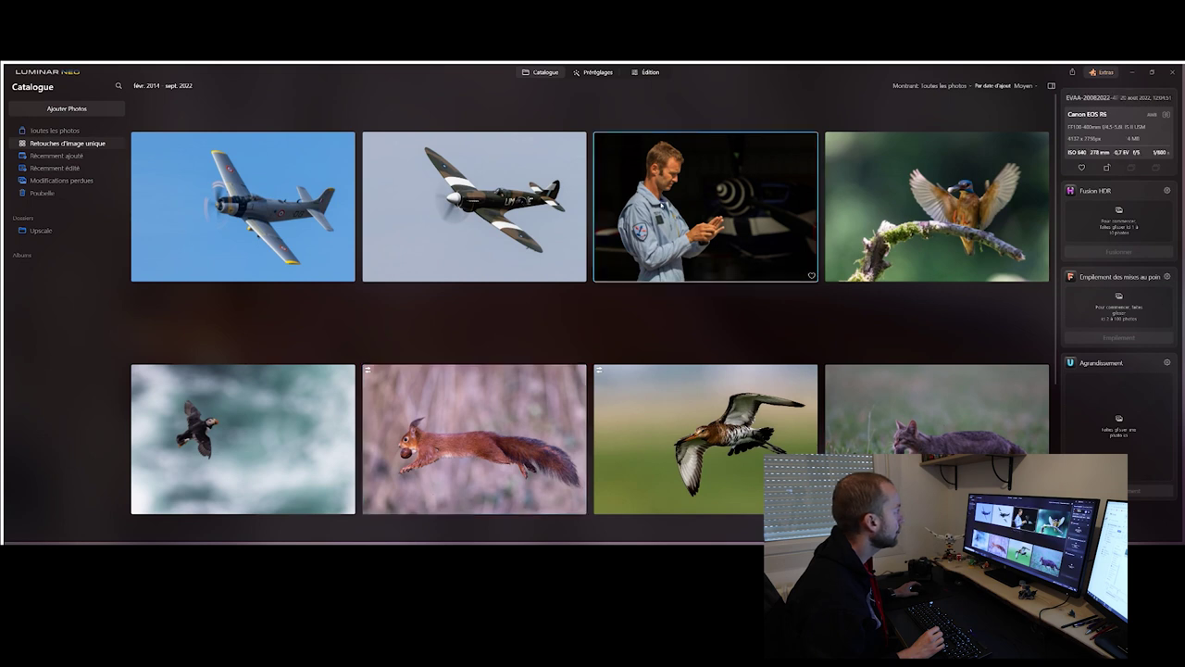
pyautogui.doubleClick(661, 204)
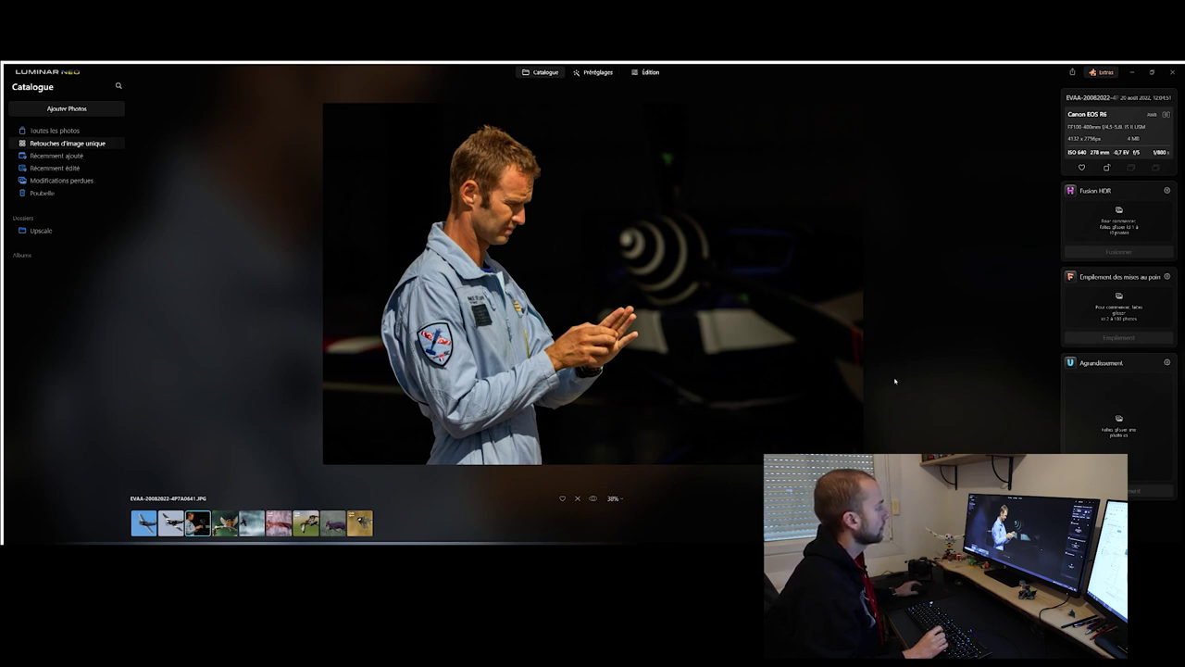
pyautogui.click(648, 73)
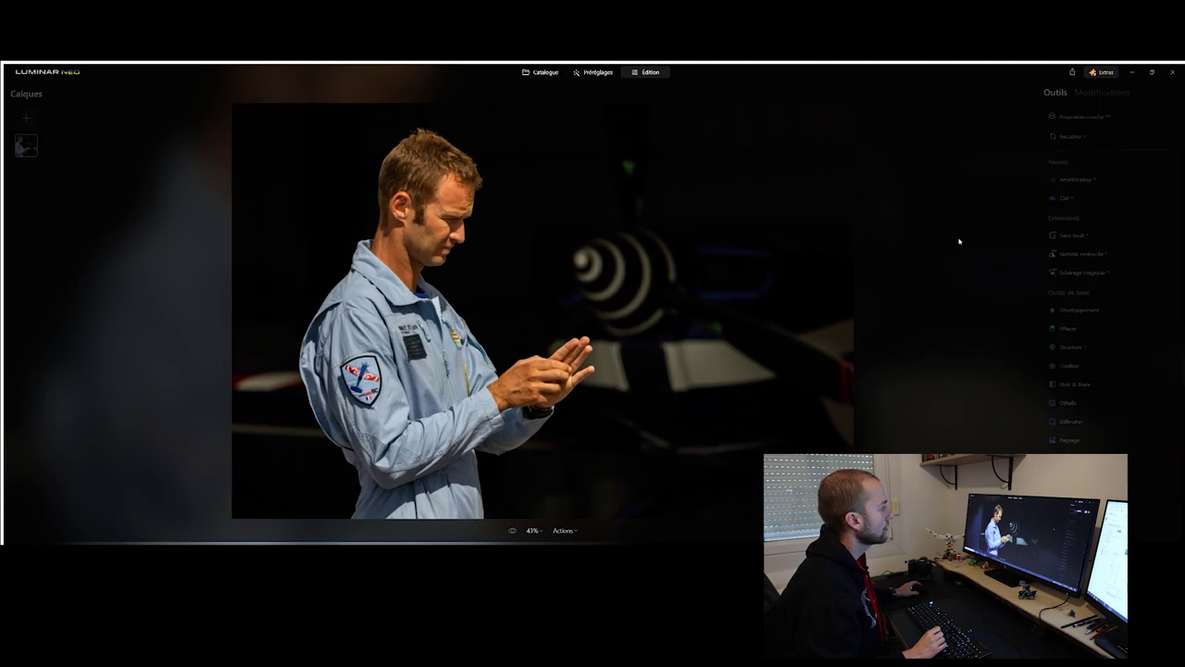
# Blur the background behind the pilot using Portrait avec Bokeh with Quantité at 100, and toggle the effect to compare
pyautogui.scroll(-2, 1094, 399)
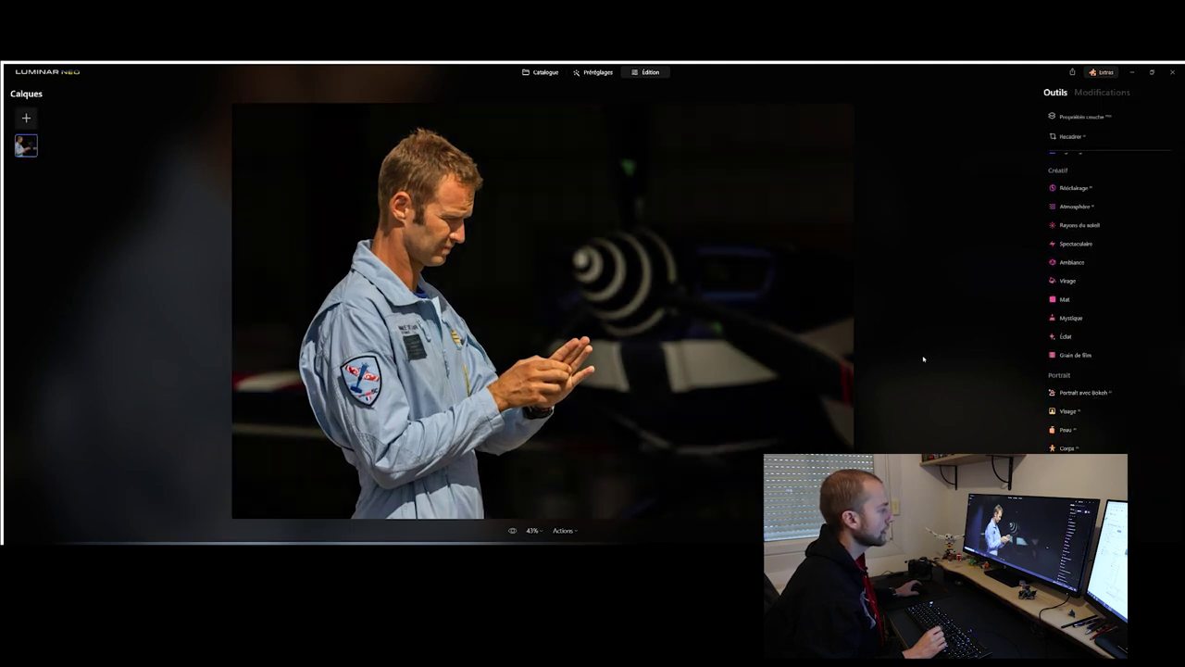
pyautogui.click(1097, 393)
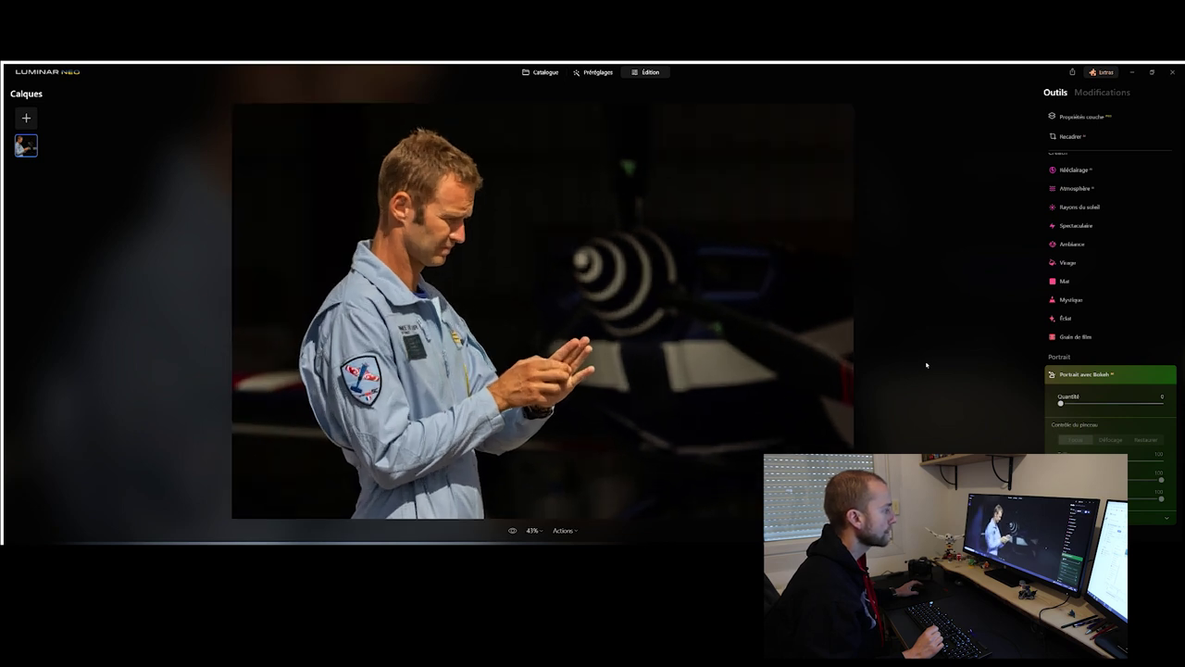
pyautogui.moveTo(1061, 405); pyautogui.dragTo(1063, 405)
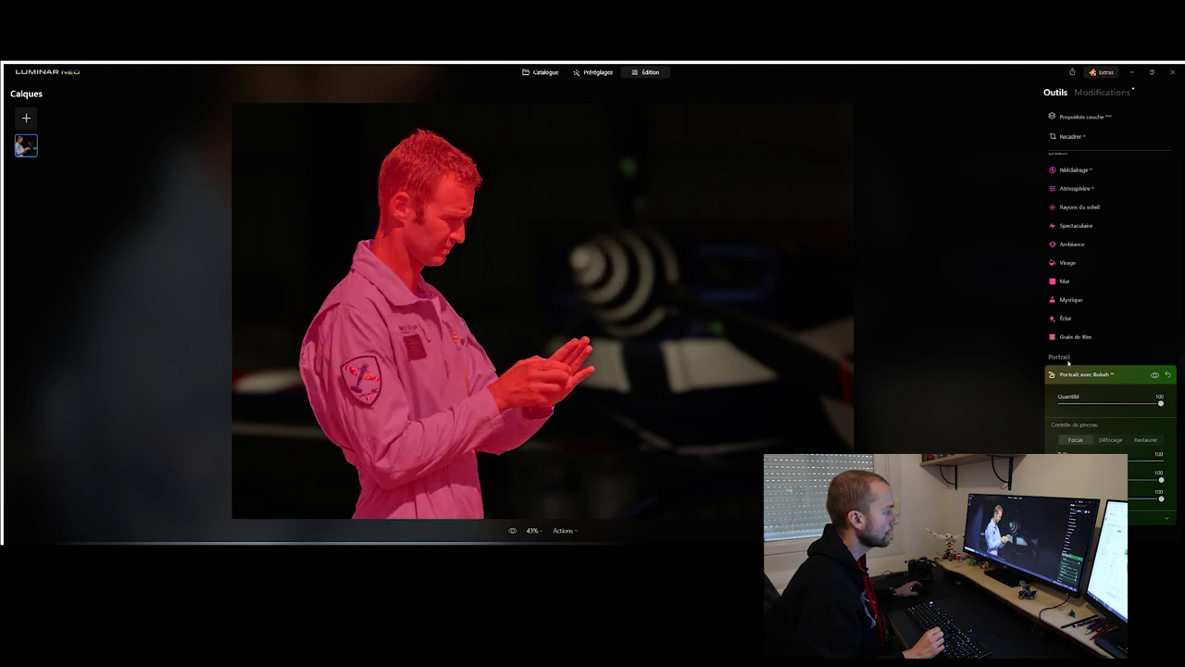
pyautogui.click(1153, 375)
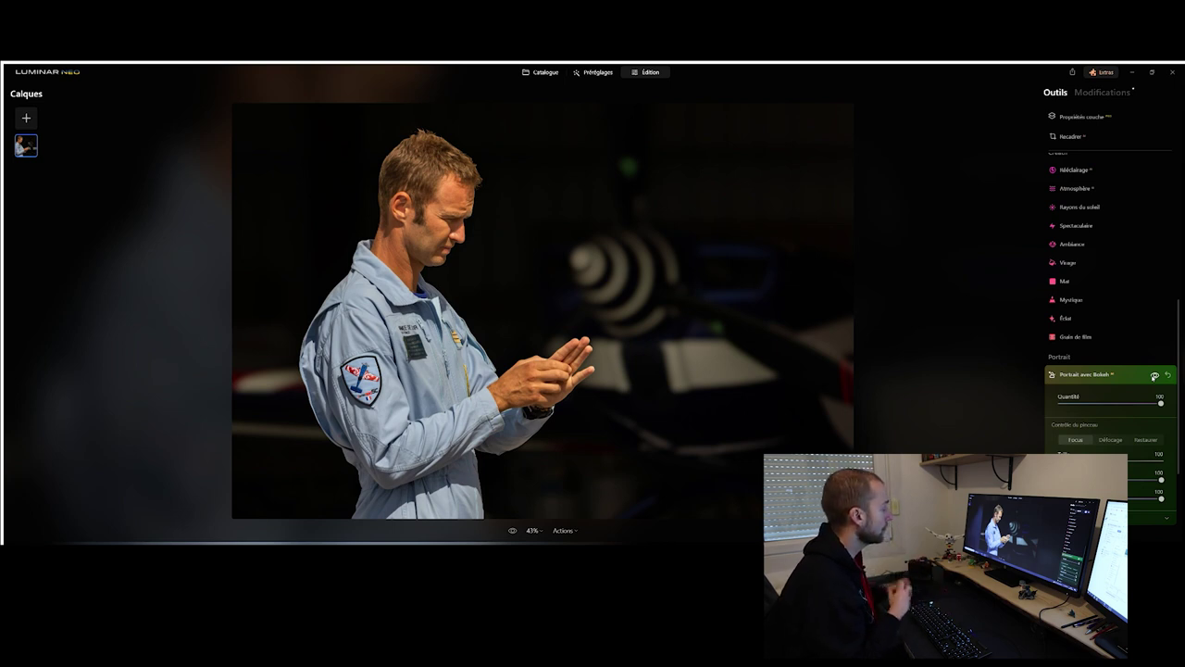
# Compare the pilot portrait with and without the Portrait avec Bokeh background blur
pyautogui.click(1153, 375)
pyautogui.click(1154, 375)
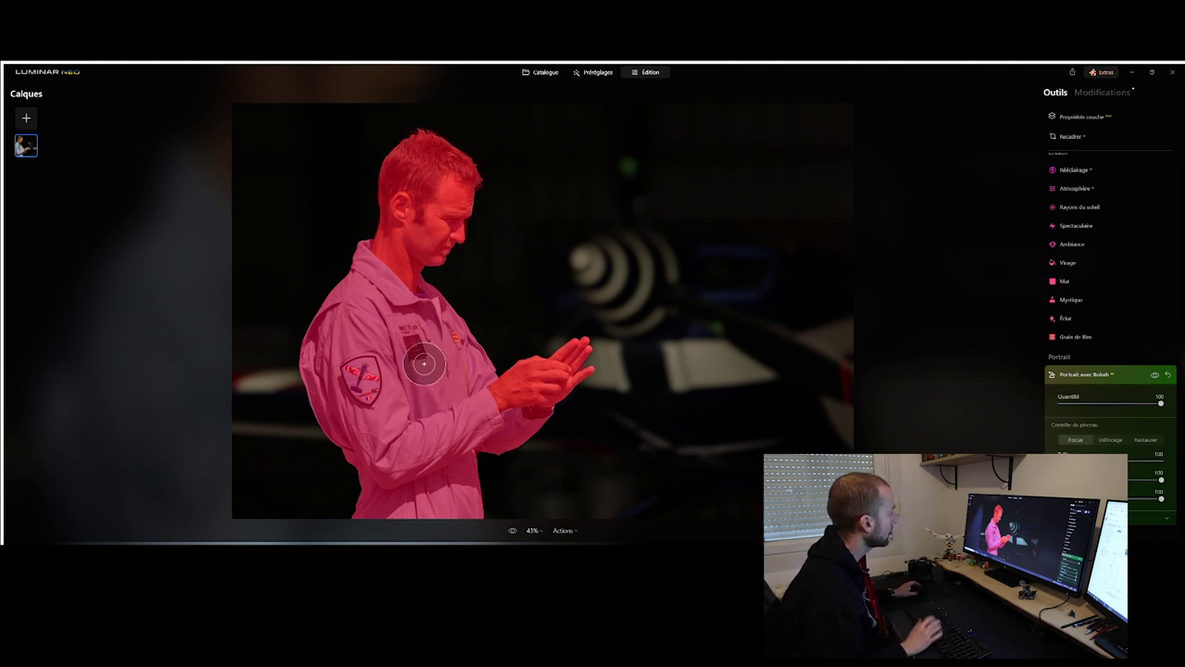
# Try painting with the Focus brush on the dark background in front of the pilot's face, and undo the stroke
pyautogui.scroll(5, 454, 250)
pyautogui.scroll(2, 338, 221)
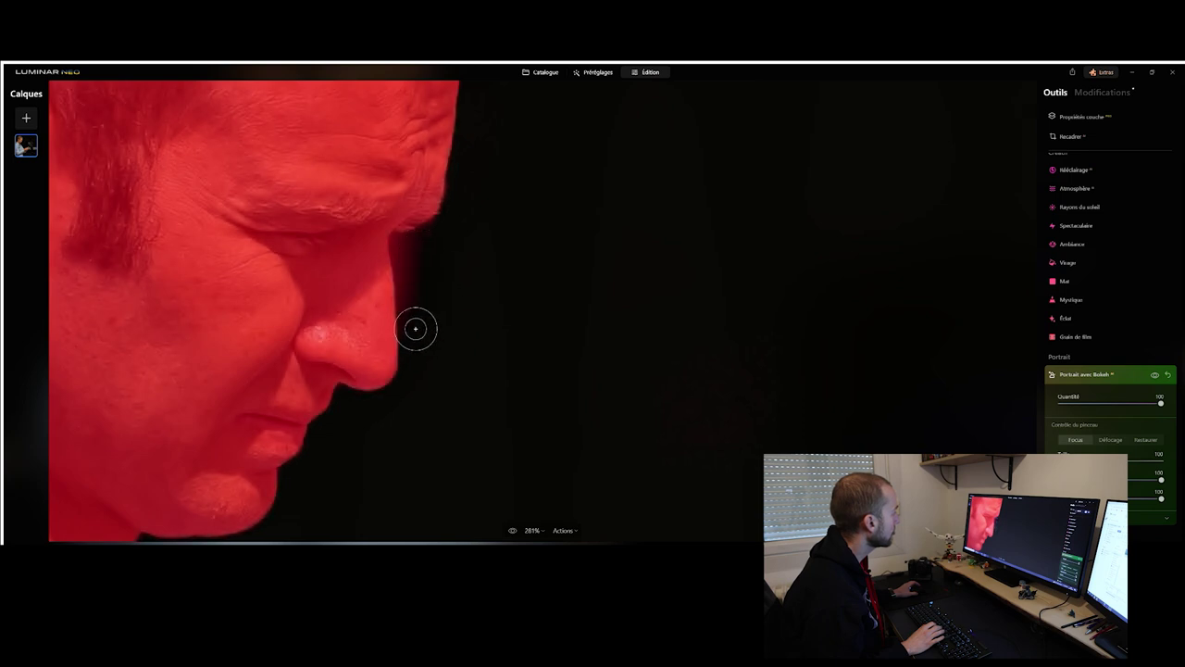
pyautogui.moveTo(501, 242); pyautogui.dragTo(581, 333)
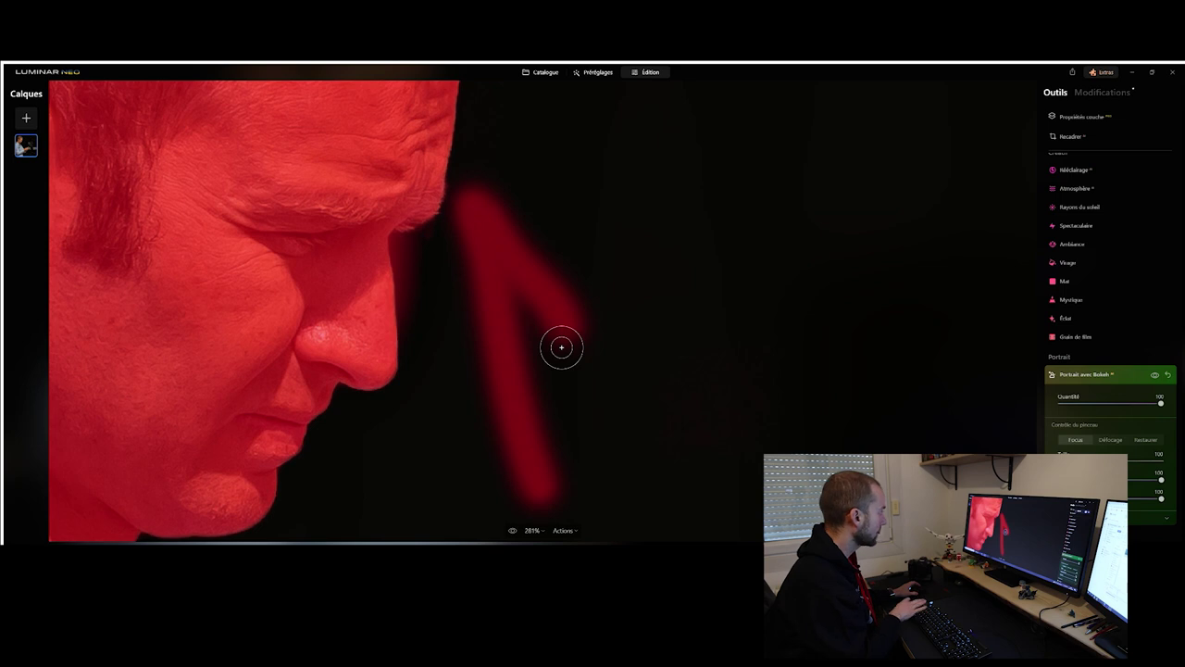
pyautogui.hotkey('ctrl', 'z')
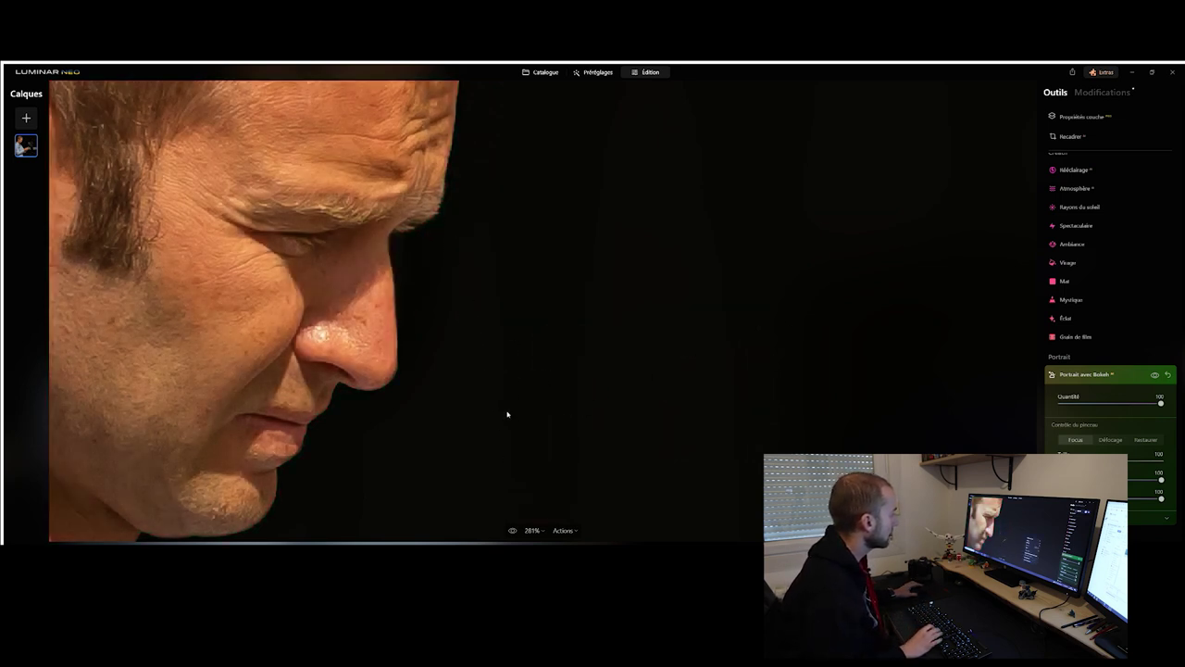
pyautogui.hotkey('ctrl', '0')
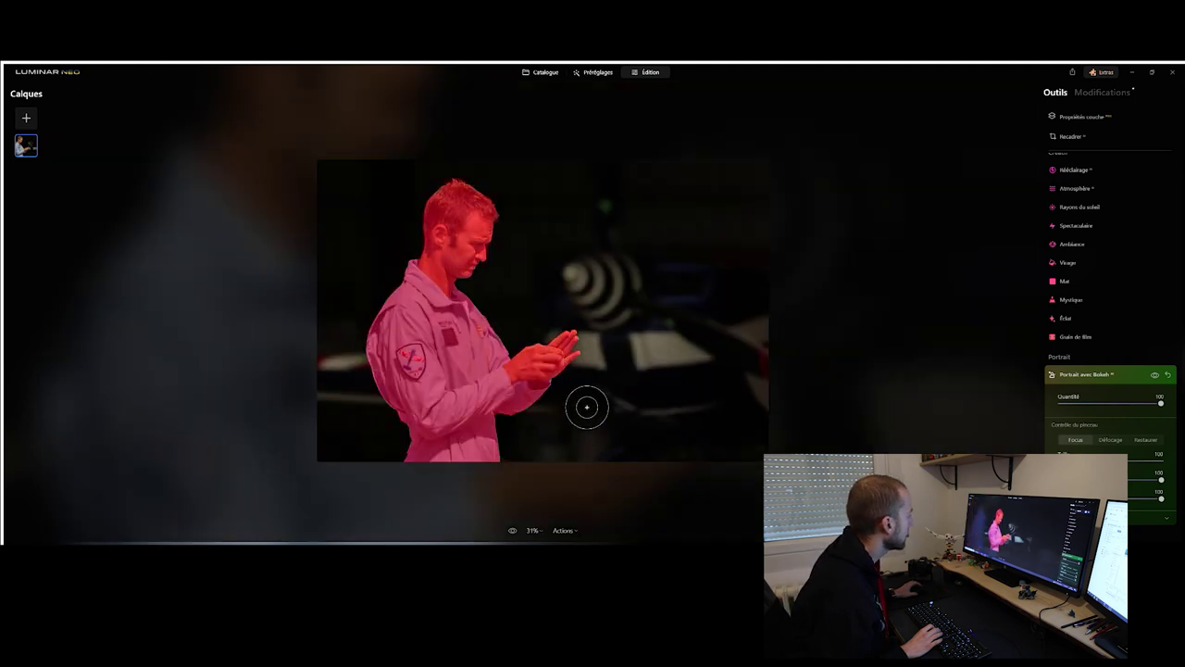
# Remove the focus mask from the background gap between the pilot's finger and thumb using the Défocage brush
pyautogui.scroll(2, 593, 410)
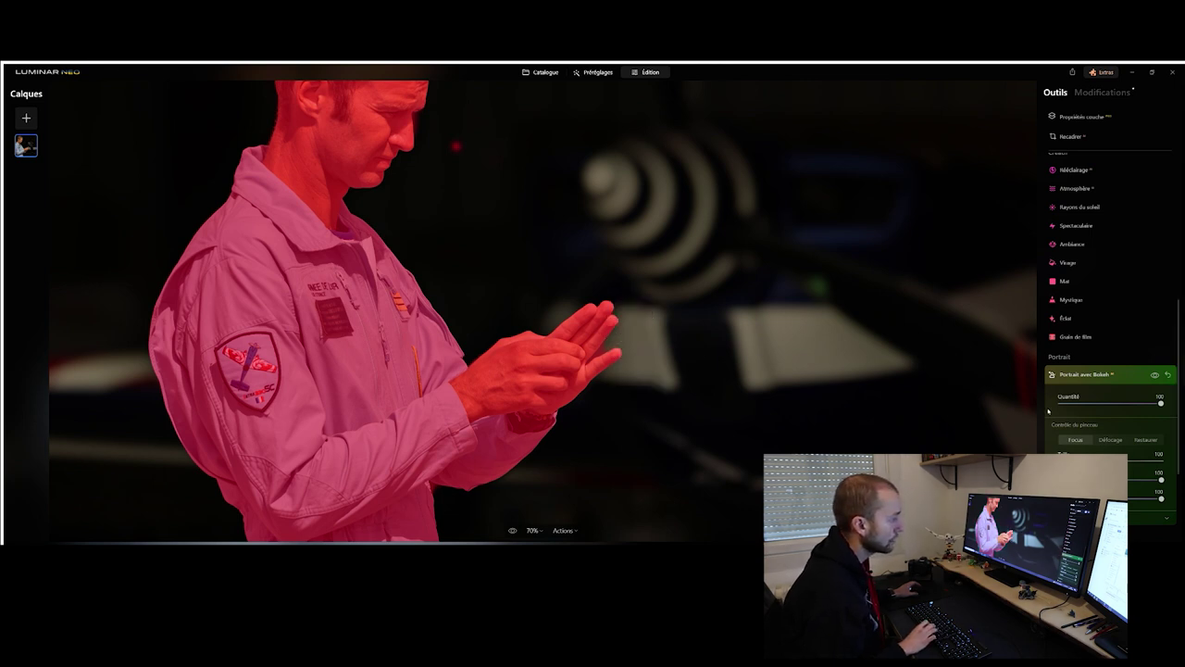
pyautogui.click(1111, 441)
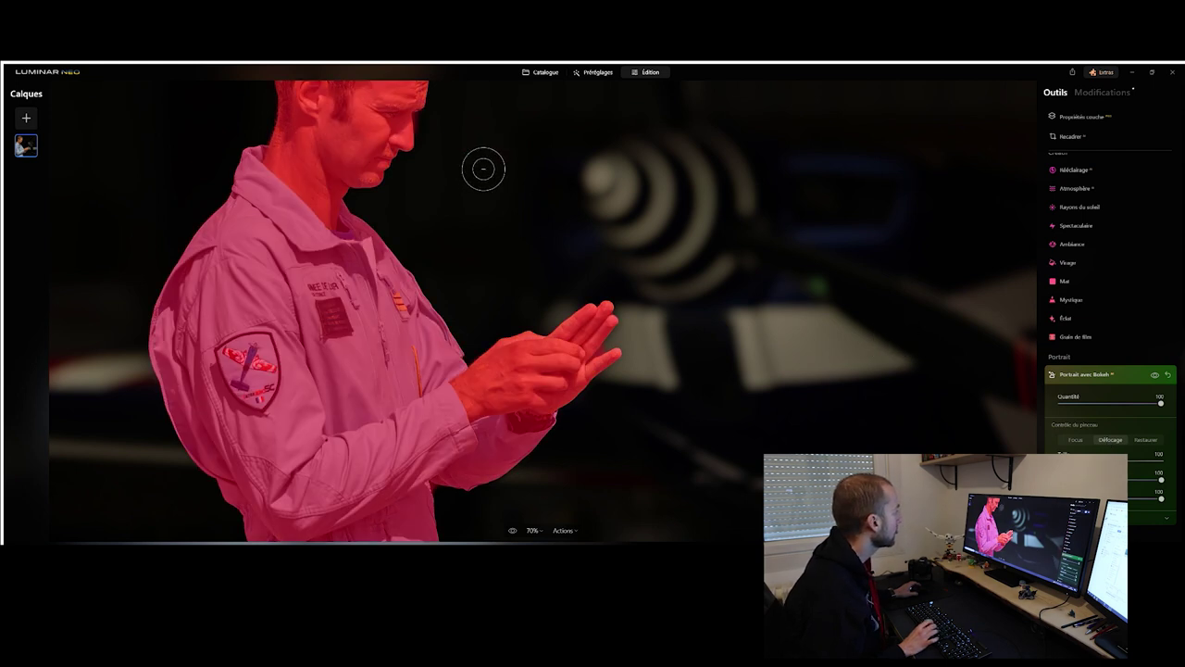
pyautogui.scroll(10, 620, 372)
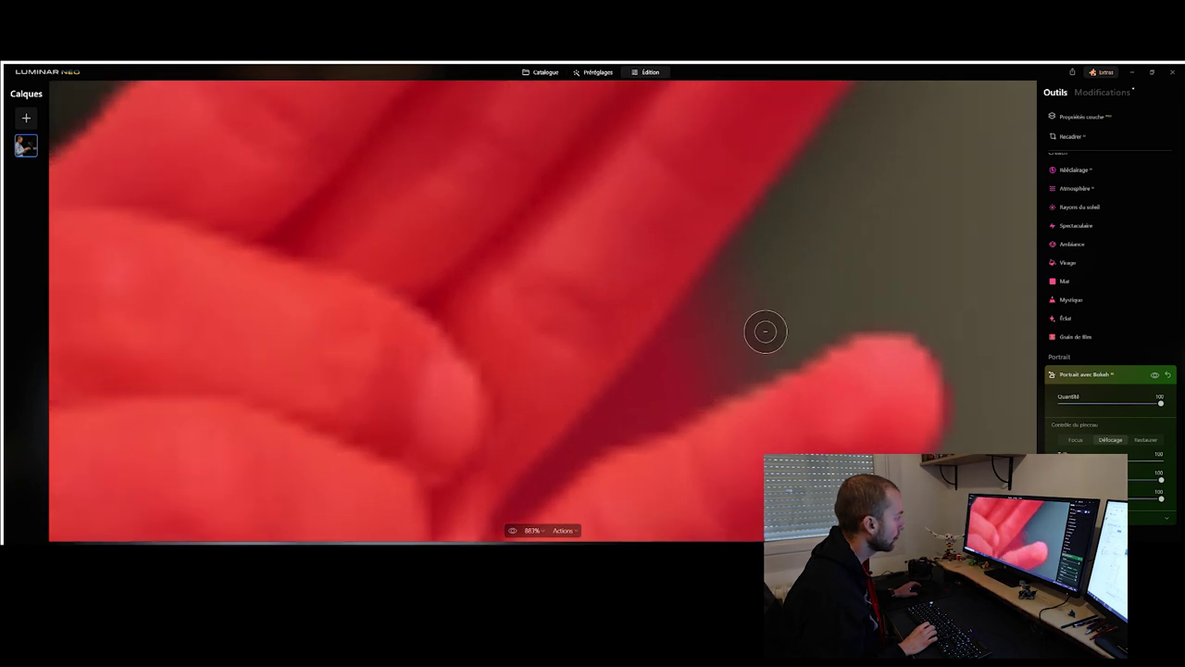
pyautogui.moveTo(670, 407)
pyautogui.mouseDown()
pyautogui.moveTo(651, 415)
pyautogui.moveTo(748, 314)
pyautogui.mouseUp()
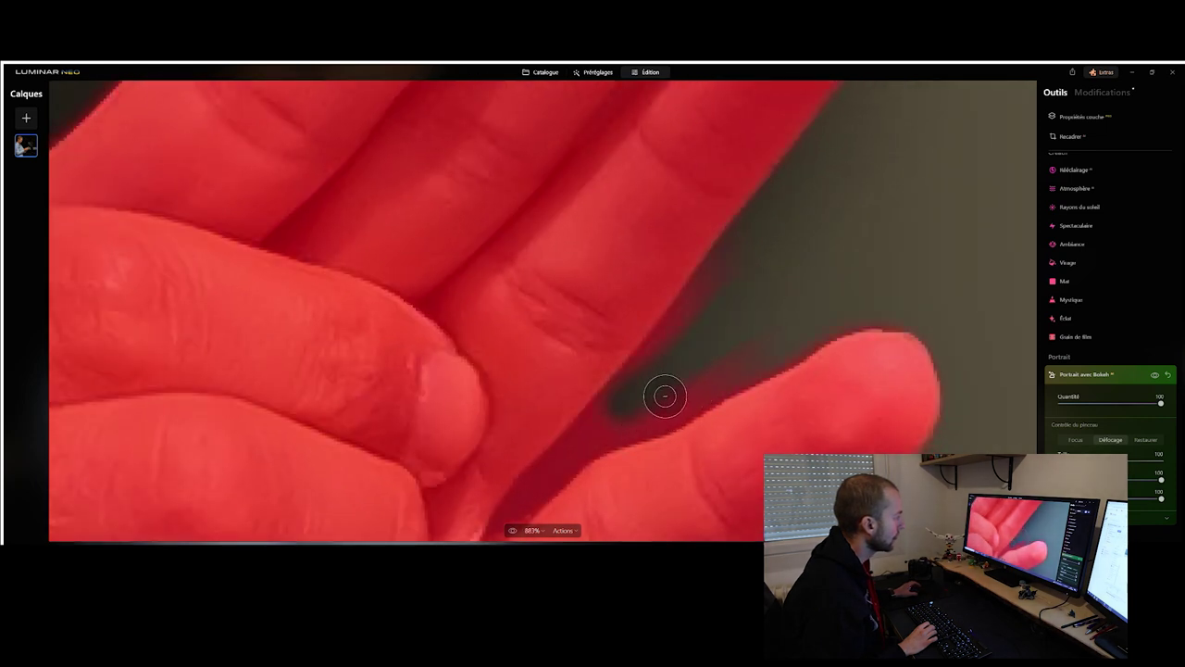
pyautogui.scroll(3, 671, 385)
pyautogui.moveTo(731, 429)
pyautogui.mouseDown()
pyautogui.moveTo(565, 500)
pyautogui.moveTo(635, 448)
pyautogui.moveTo(561, 490)
pyautogui.moveTo(765, 391)
pyautogui.moveTo(556, 484)
pyautogui.moveTo(564, 533)
pyautogui.mouseUp()
pyautogui.scroll(-10, 551, 486)
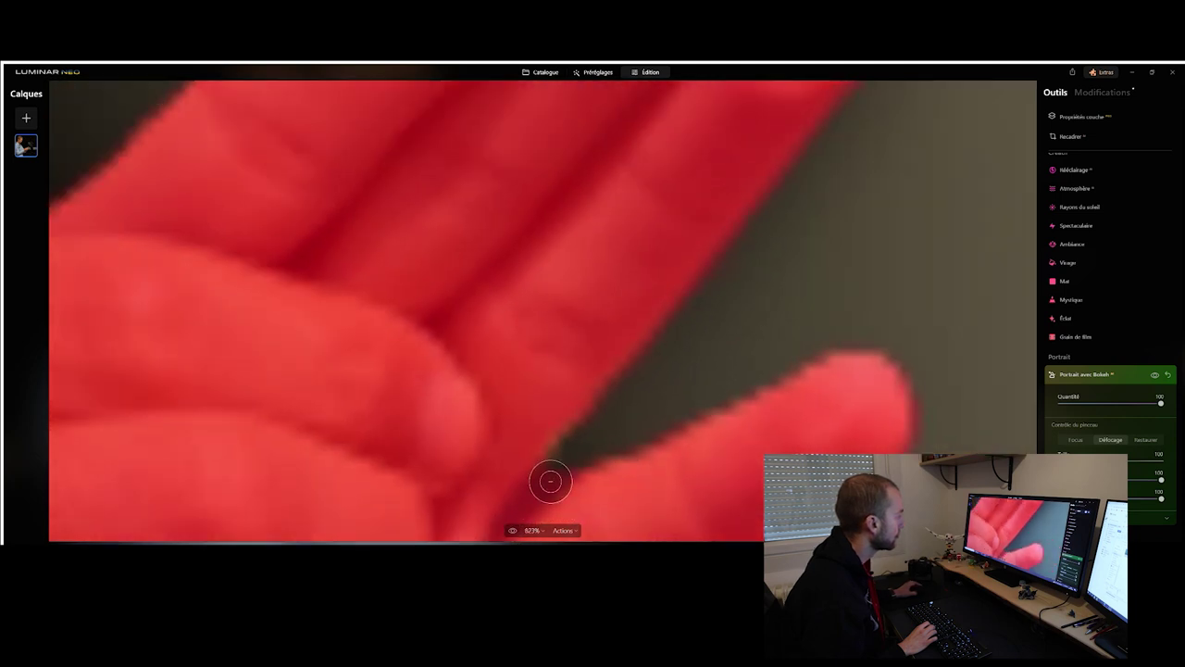
# Check the focus mask's edge around the pilot's brow and nose, and across the whole portrait
pyautogui.scroll(3, 531, 372)
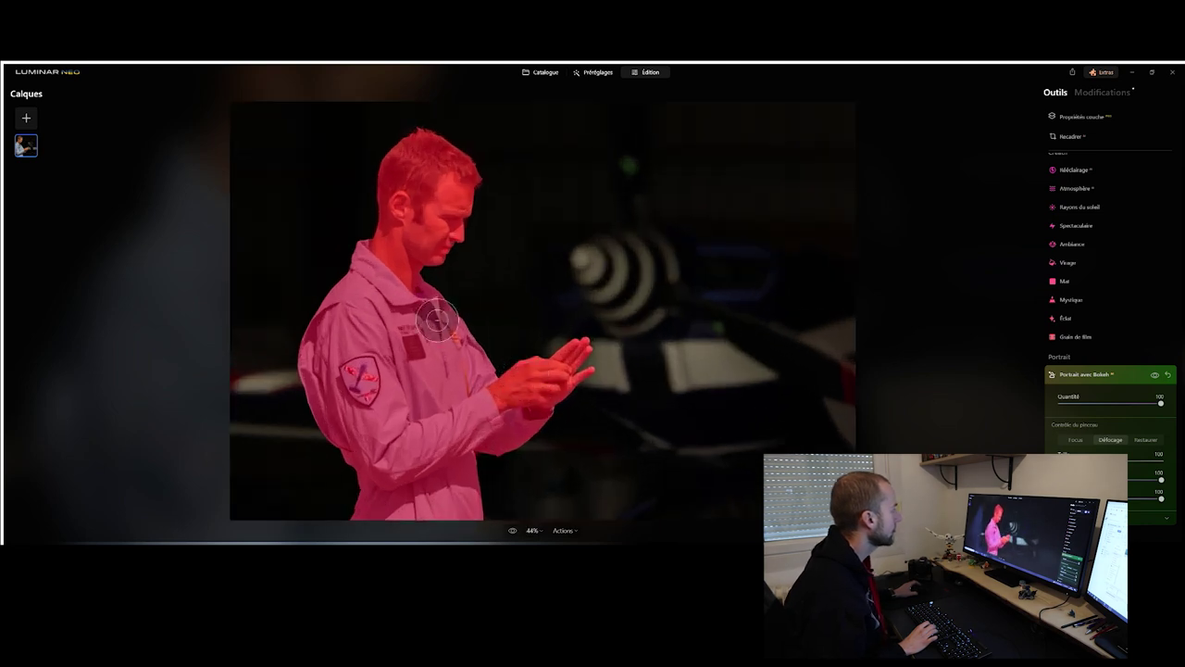
pyautogui.scroll(8, 490, 205)
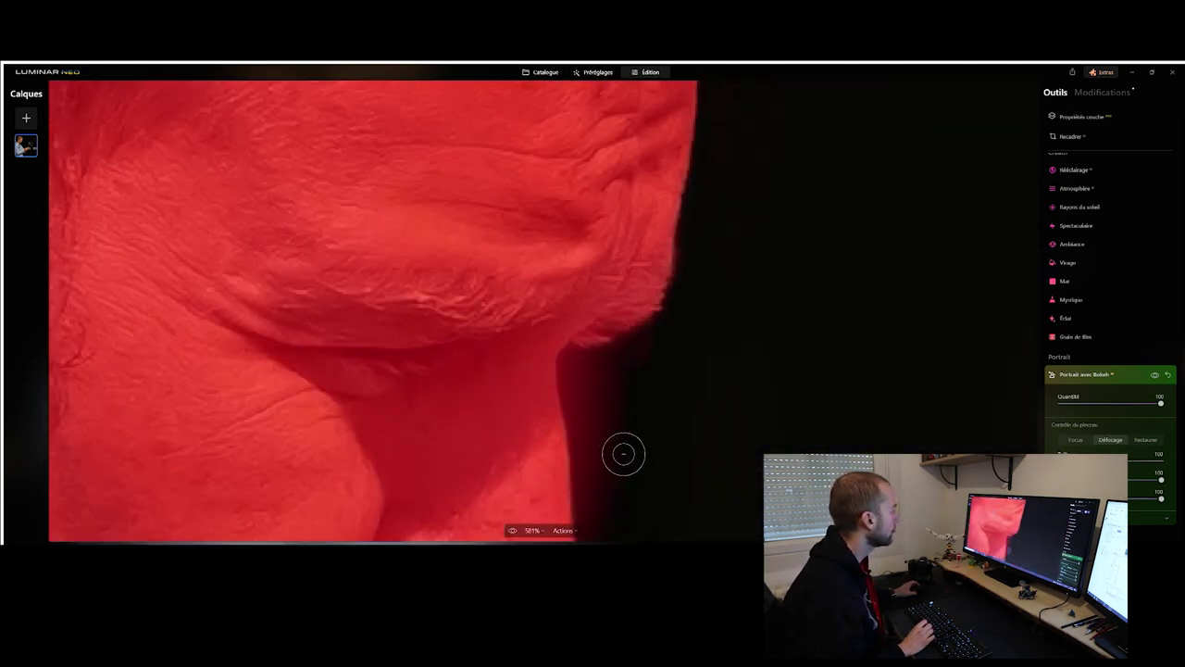
pyautogui.scroll(-1, 719, 437)
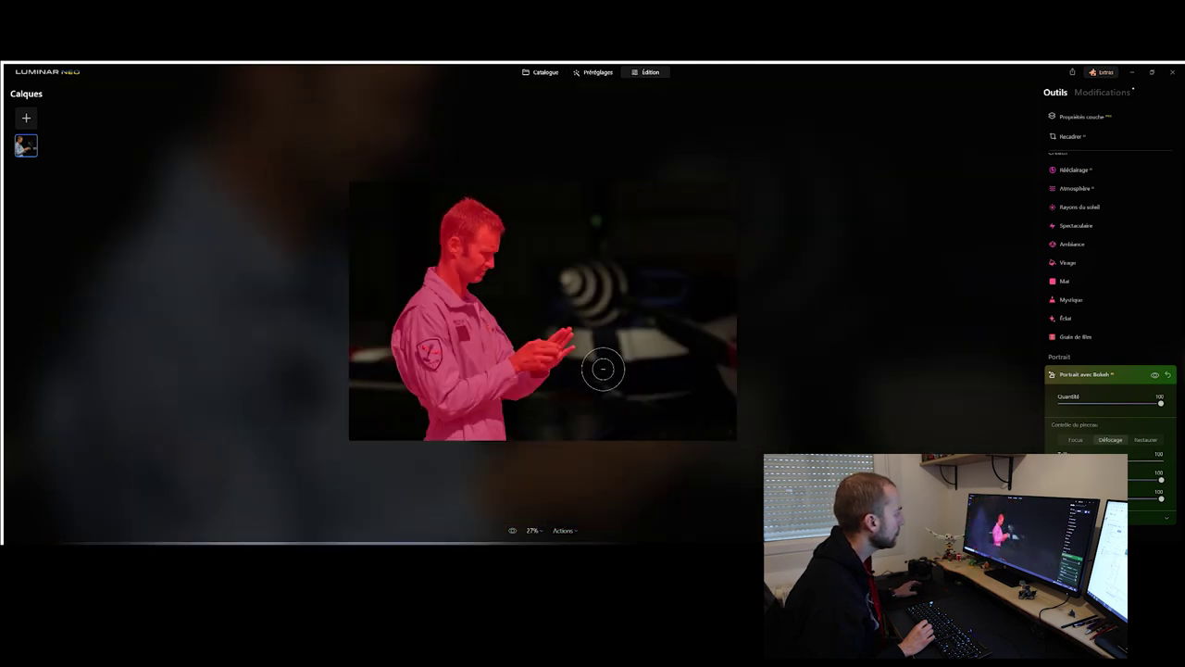
# Open the Spitfire photo from the catalogue and inspect its nose and fuselage at 100%
pyautogui.click(542, 72)
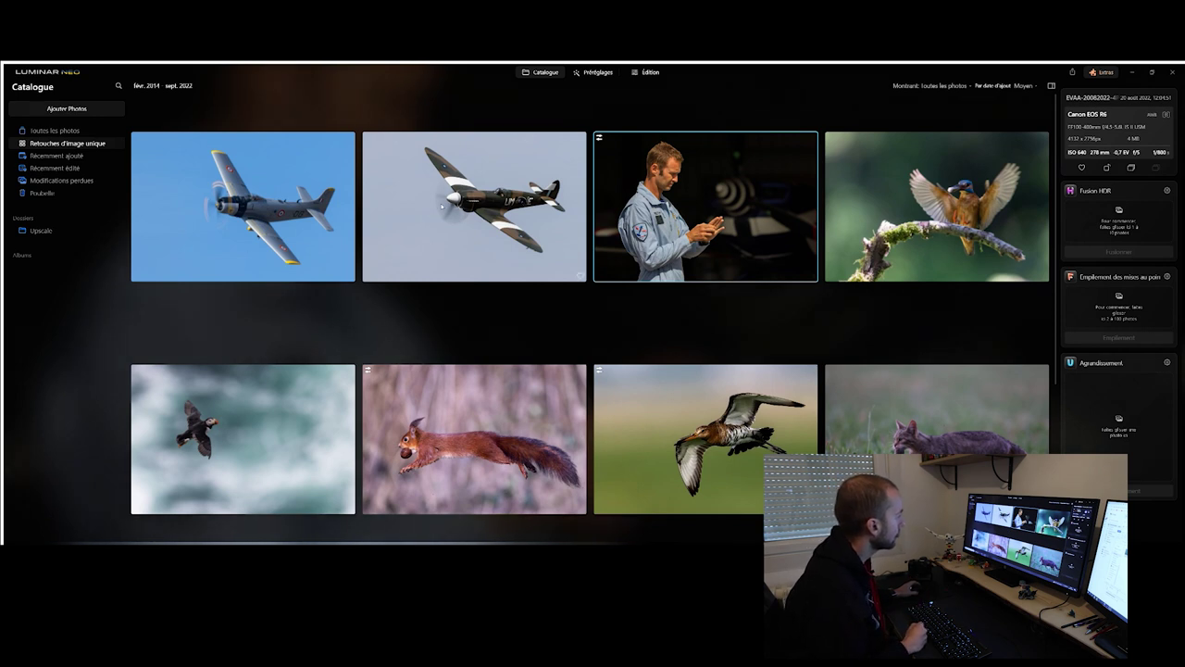
pyautogui.doubleClick(442, 206)
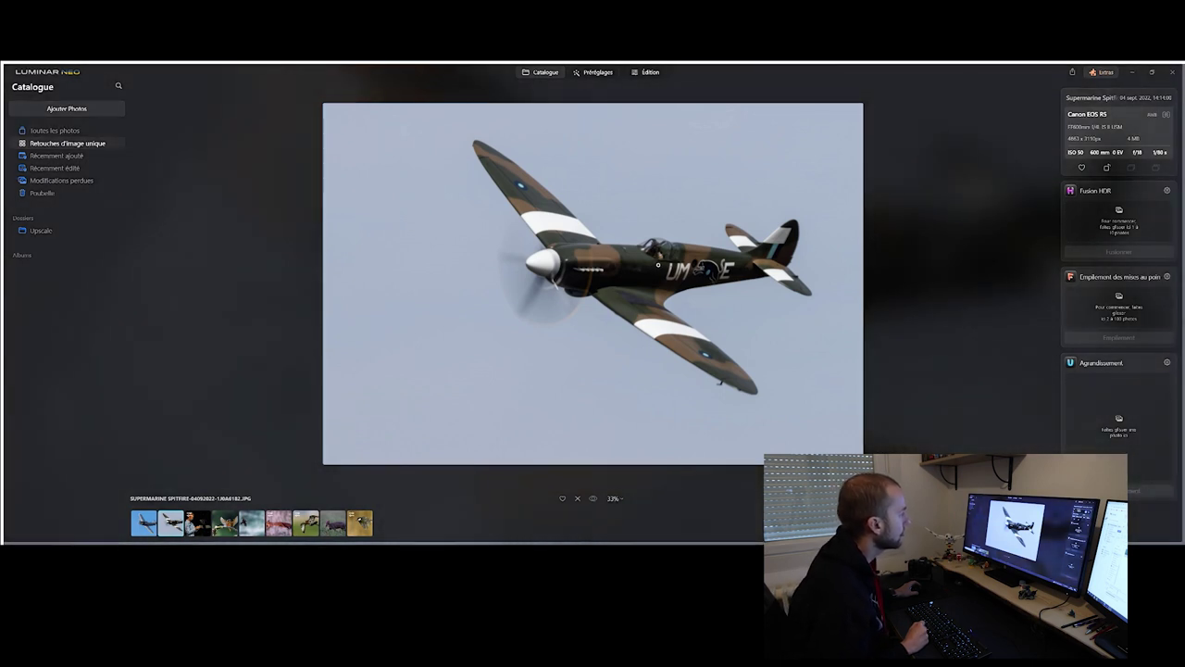
pyautogui.click(646, 278)
pyautogui.moveTo(358, 242); pyautogui.dragTo(484, 301)
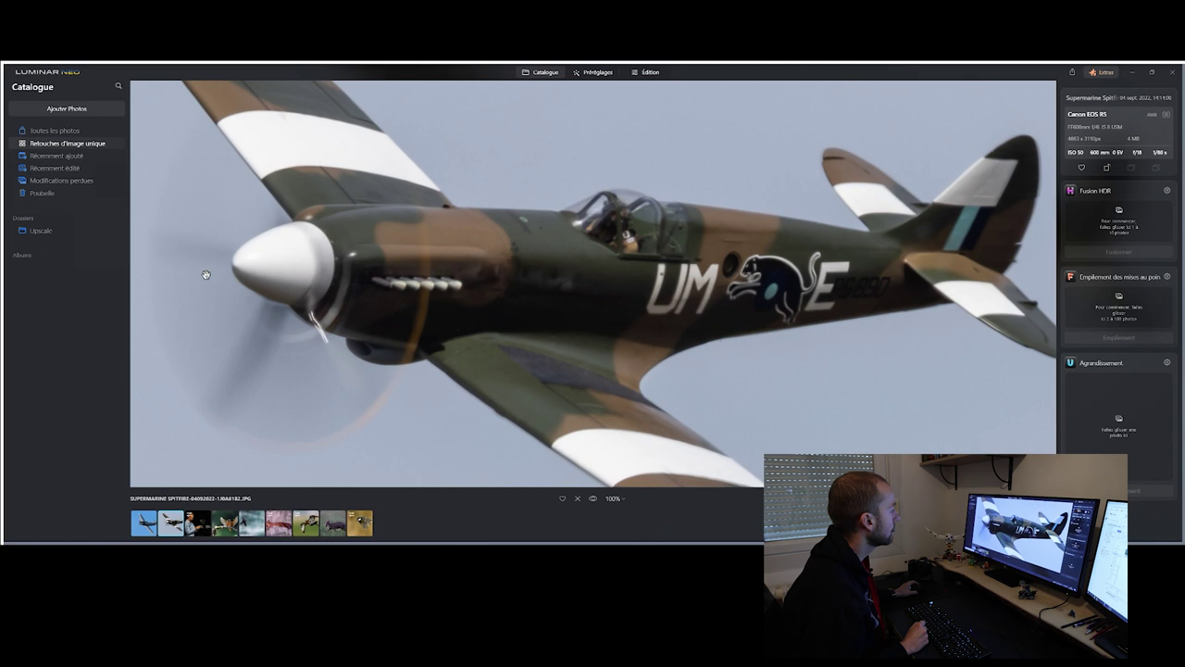
pyautogui.moveTo(206, 276); pyautogui.dragTo(305, 315)
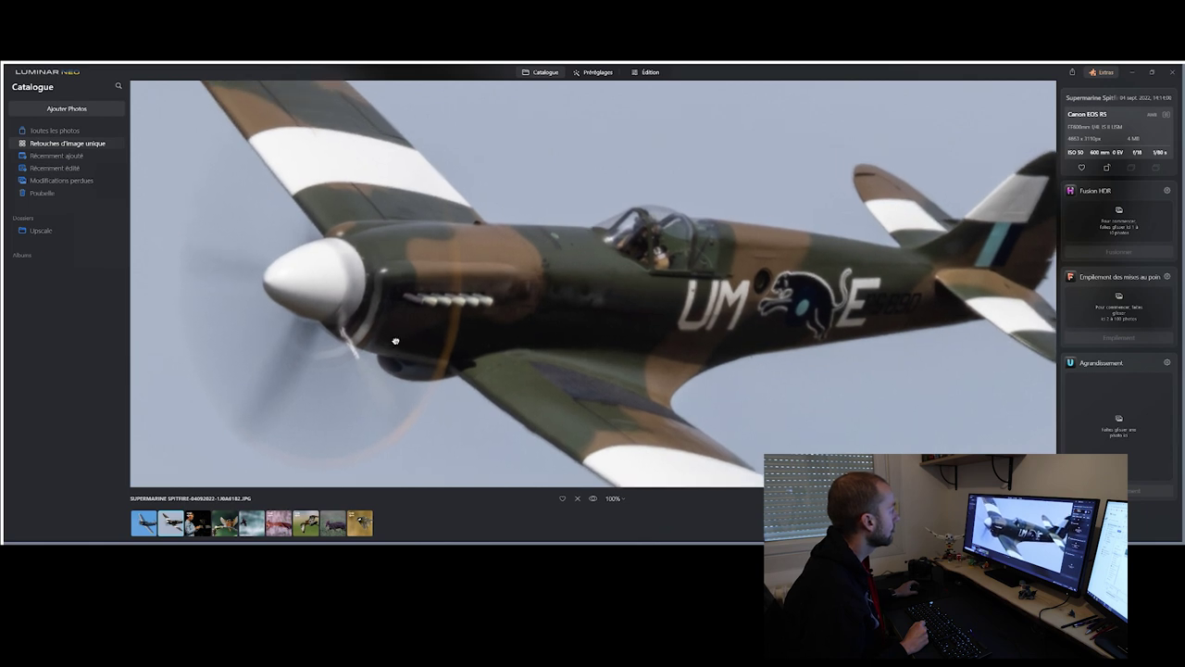
# Sharpen the Spitfire photo using Netteté renforcée with the Universel model at the Supérieure level
pyautogui.click(649, 73)
pyautogui.click(1081, 254)
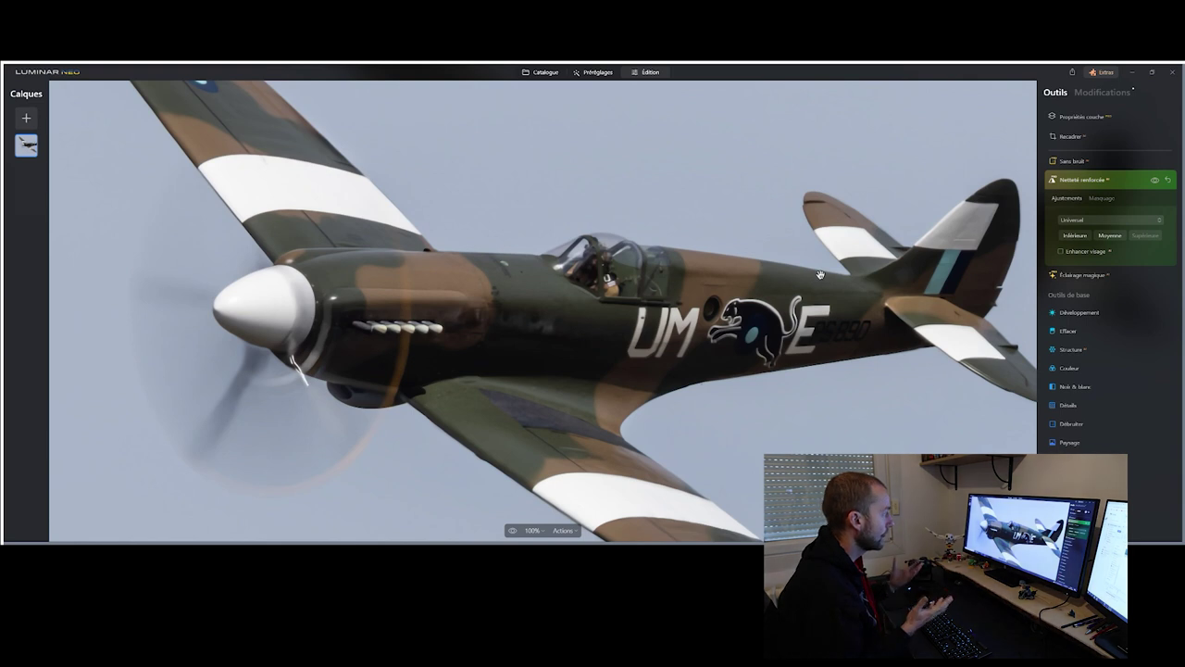
# Compare the entire Spitfire photo, fitted to the view, with and without the sharpening
pyautogui.click(621, 318)
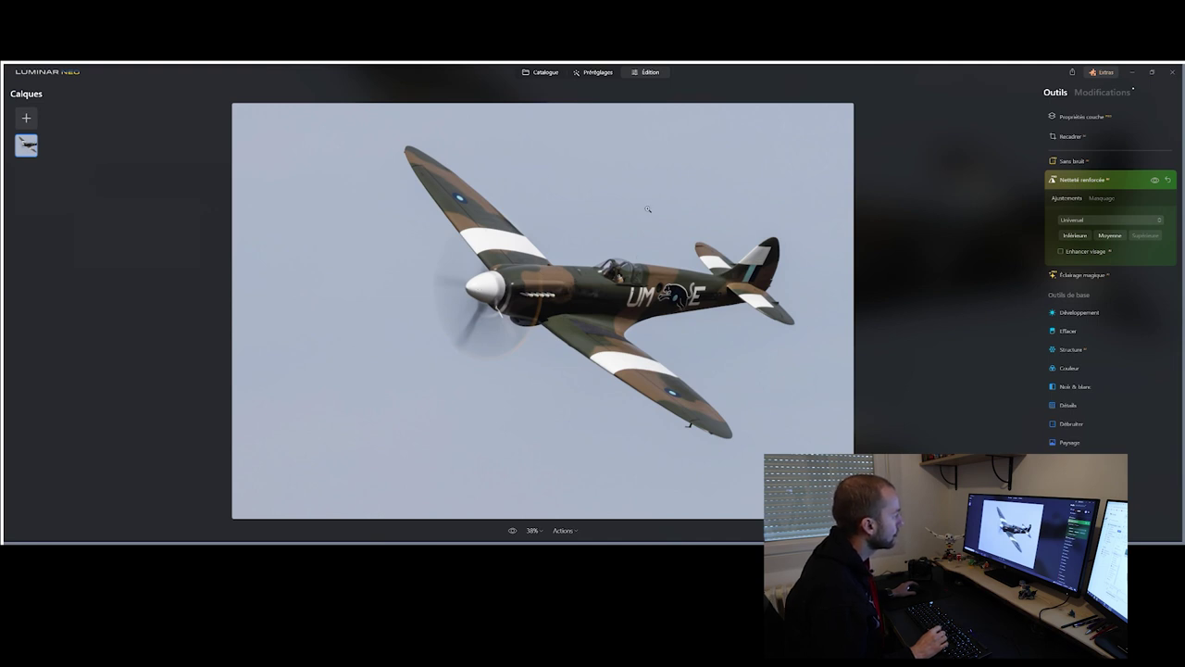
pyautogui.click(1154, 181)
pyautogui.click(1154, 180)
pyautogui.click(1155, 181)
pyautogui.click(1154, 181)
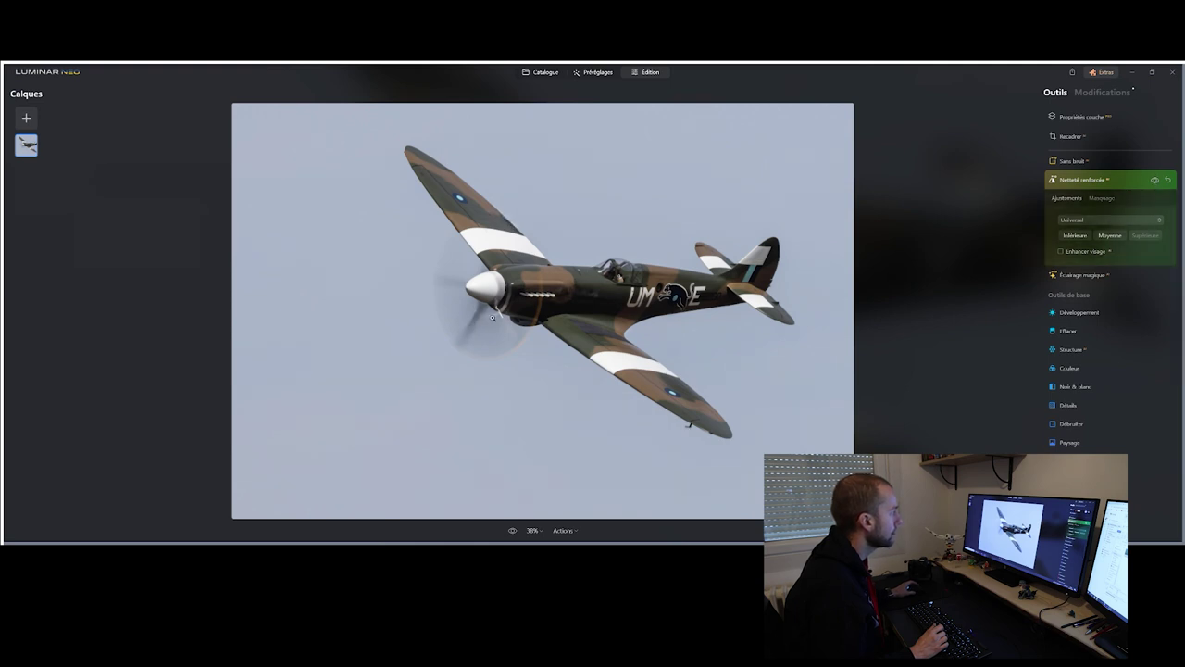
# Compare the Spitfire's propeller, engine cowling, cockpit and fuselage markings at 100% with and without the sharpening
pyautogui.click(613, 285)
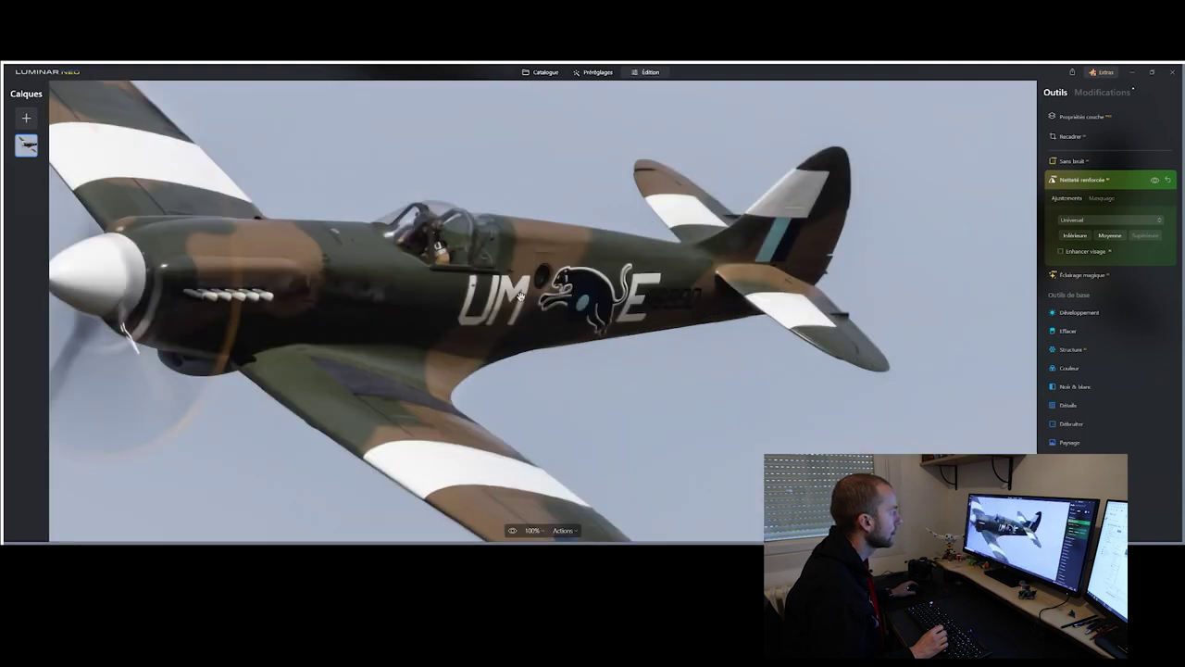
pyautogui.moveTo(520, 295); pyautogui.dragTo(766, 319)
pyautogui.click(1154, 181)
pyautogui.click(1154, 181)
pyautogui.click(1154, 181)
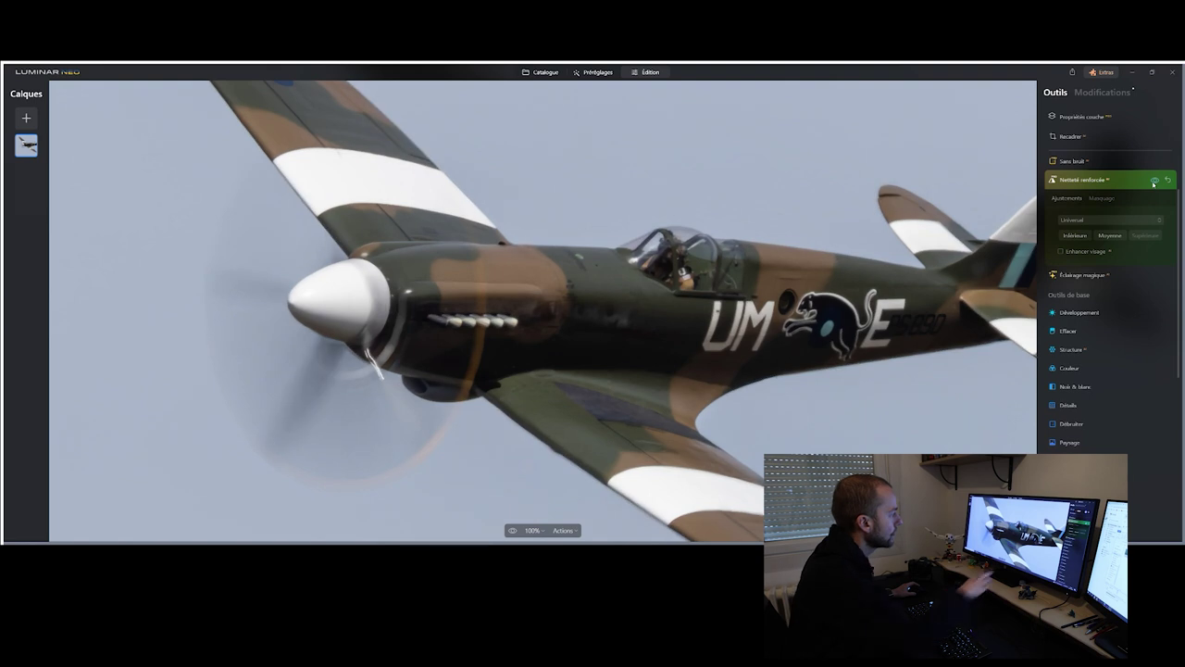
pyautogui.click(1154, 182)
pyautogui.click(1153, 181)
pyautogui.click(1154, 182)
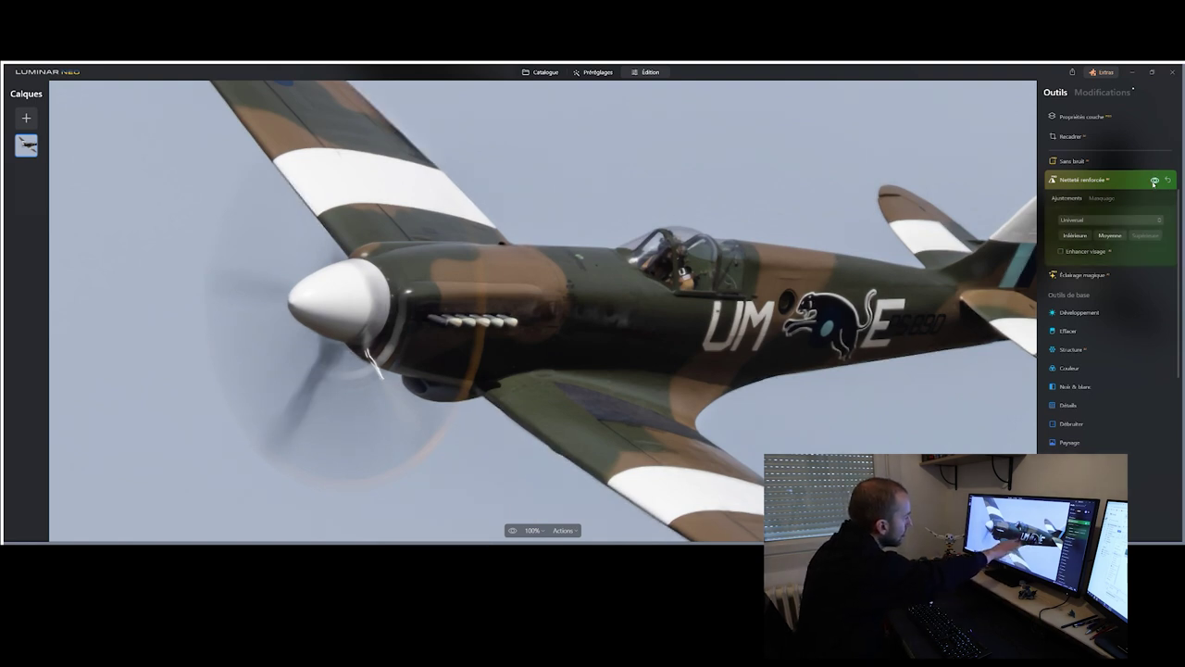
pyautogui.click(1154, 182)
pyautogui.click(1154, 181)
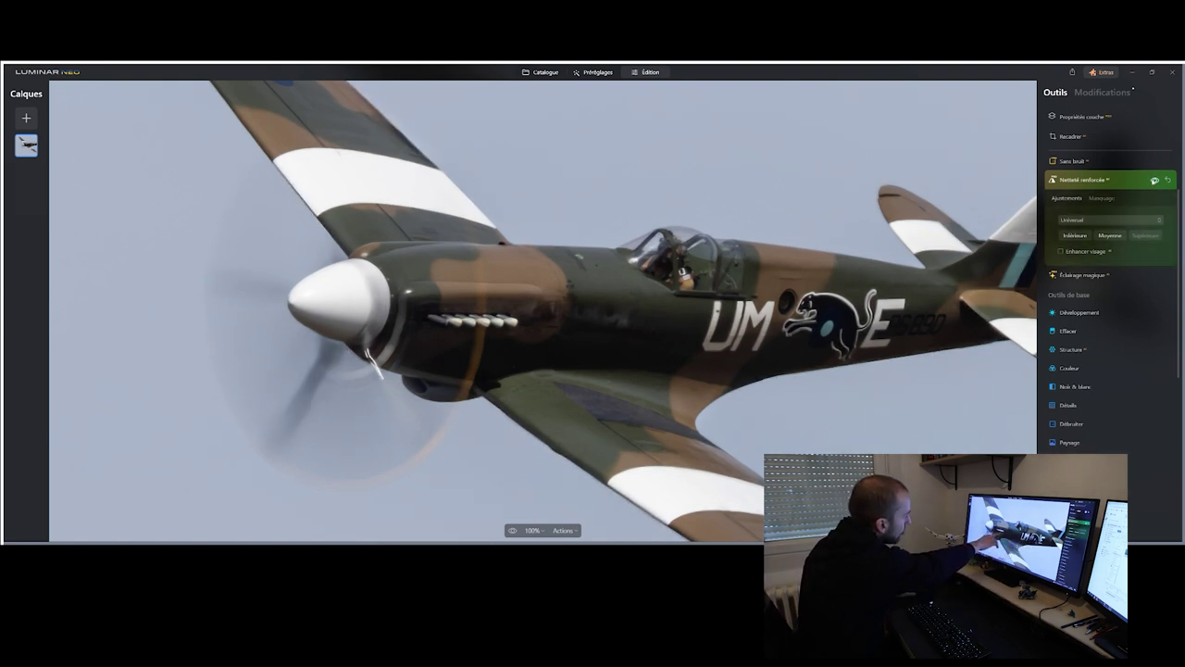
pyautogui.click(1153, 182)
pyautogui.click(1154, 181)
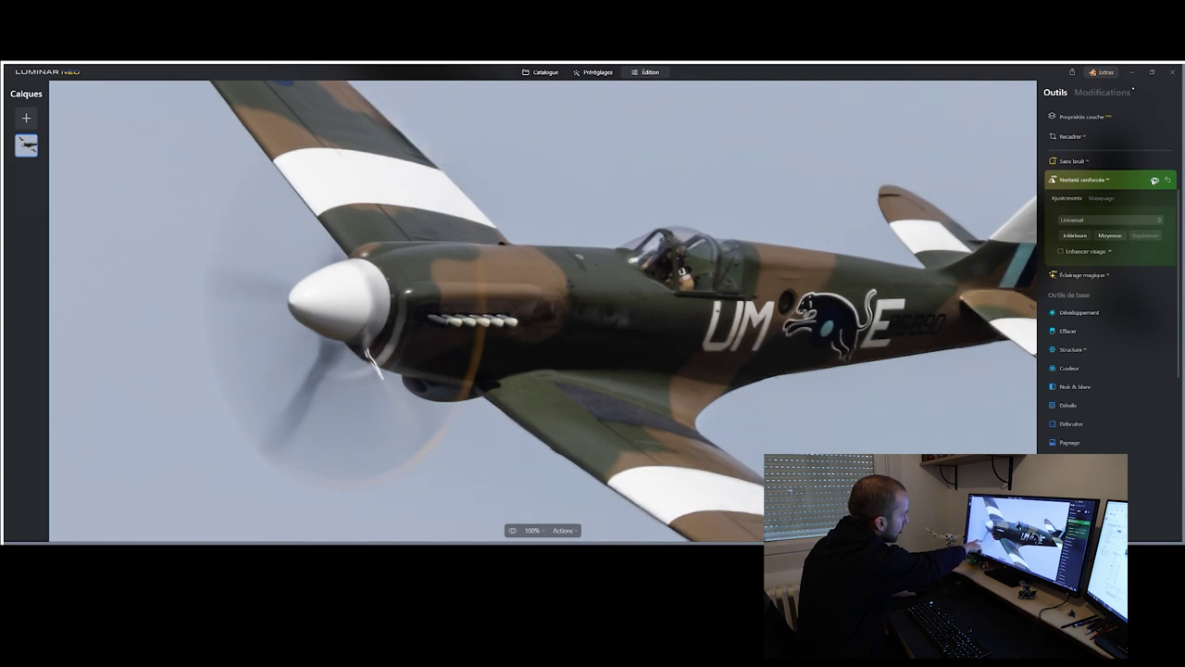
pyautogui.click(1154, 180)
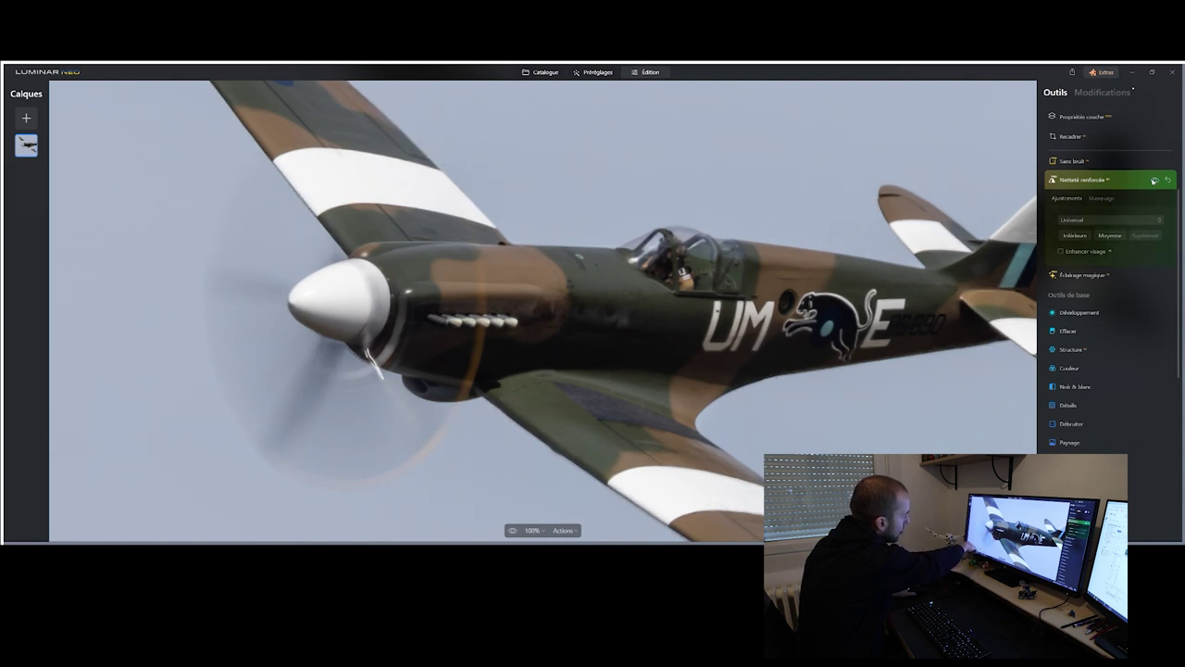
pyautogui.click(1153, 181)
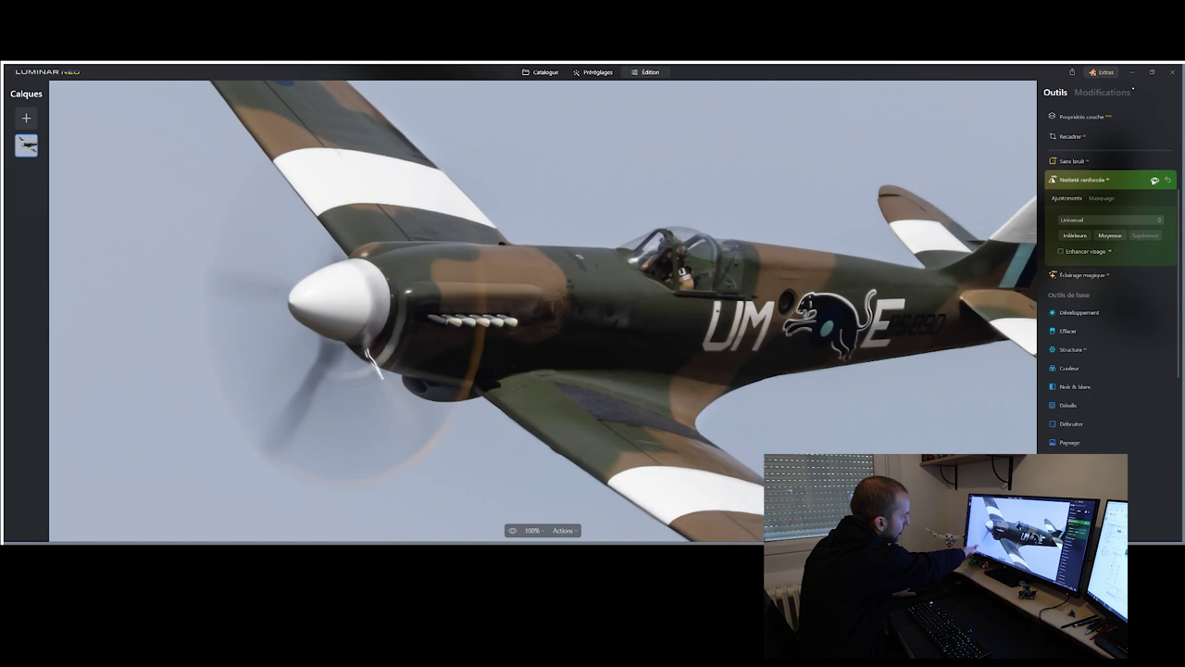
pyautogui.click(1153, 180)
pyautogui.click(1153, 181)
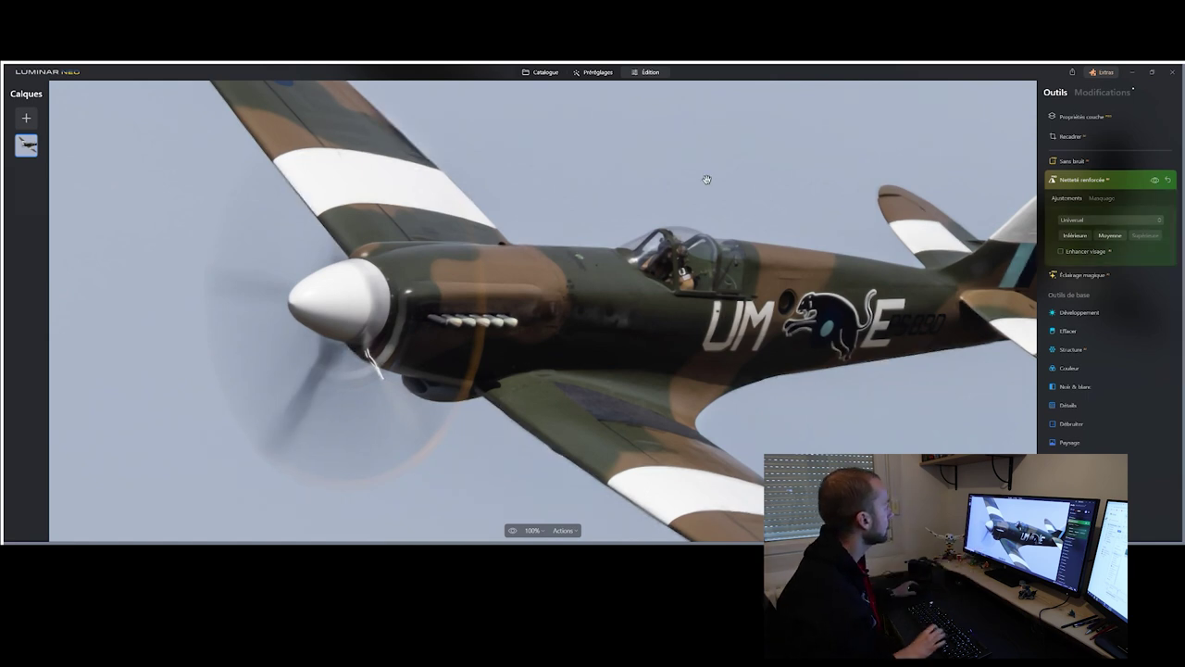
# Open the Douglas Skyraider photo from the catalogue and inspect its nose, cockpit and fuselage at 100%
pyautogui.click(563, 206)
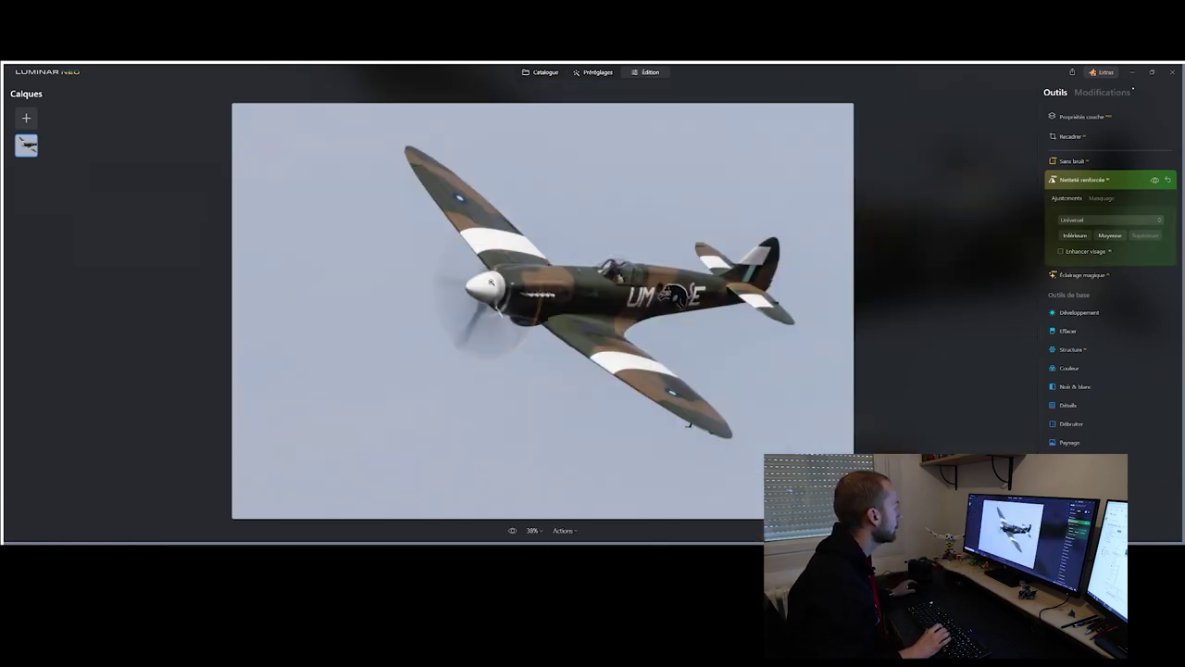
pyautogui.click(542, 72)
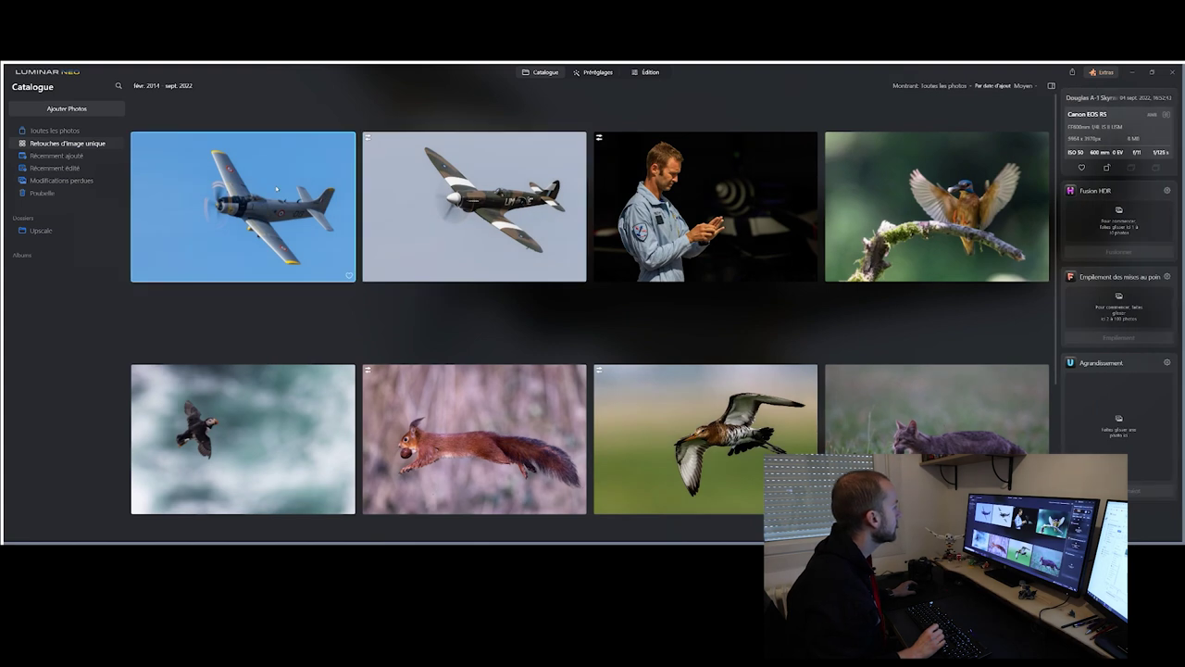
pyautogui.doubleClick(276, 189)
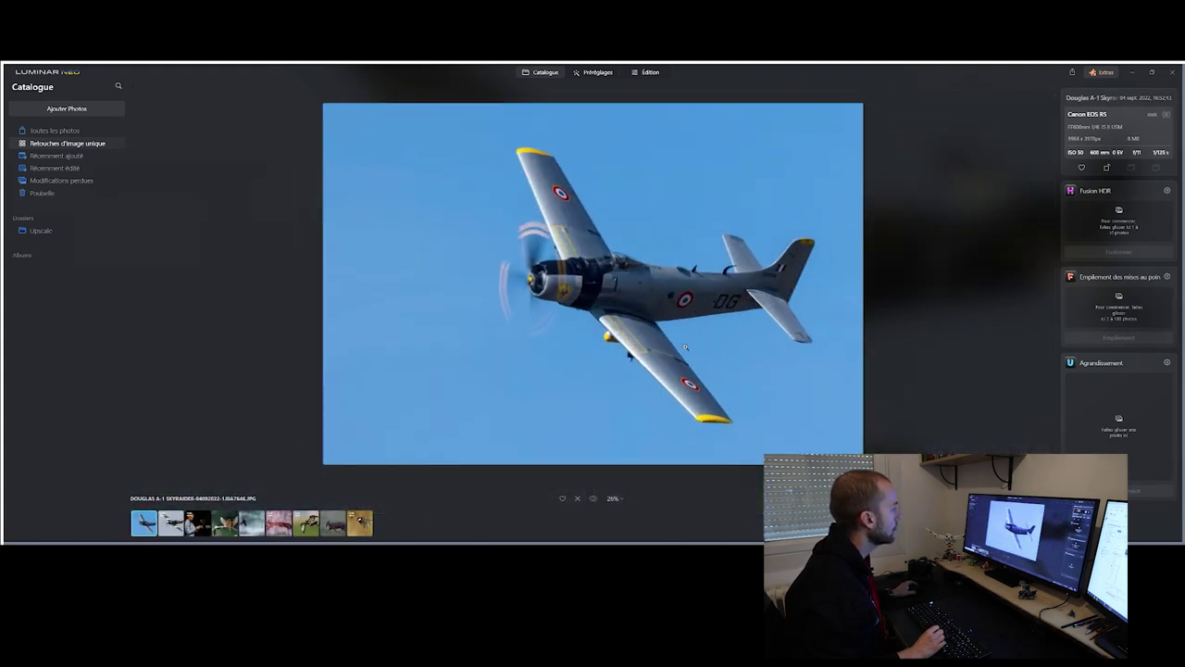
pyautogui.click(613, 269)
pyautogui.moveTo(484, 312); pyautogui.dragTo(600, 318)
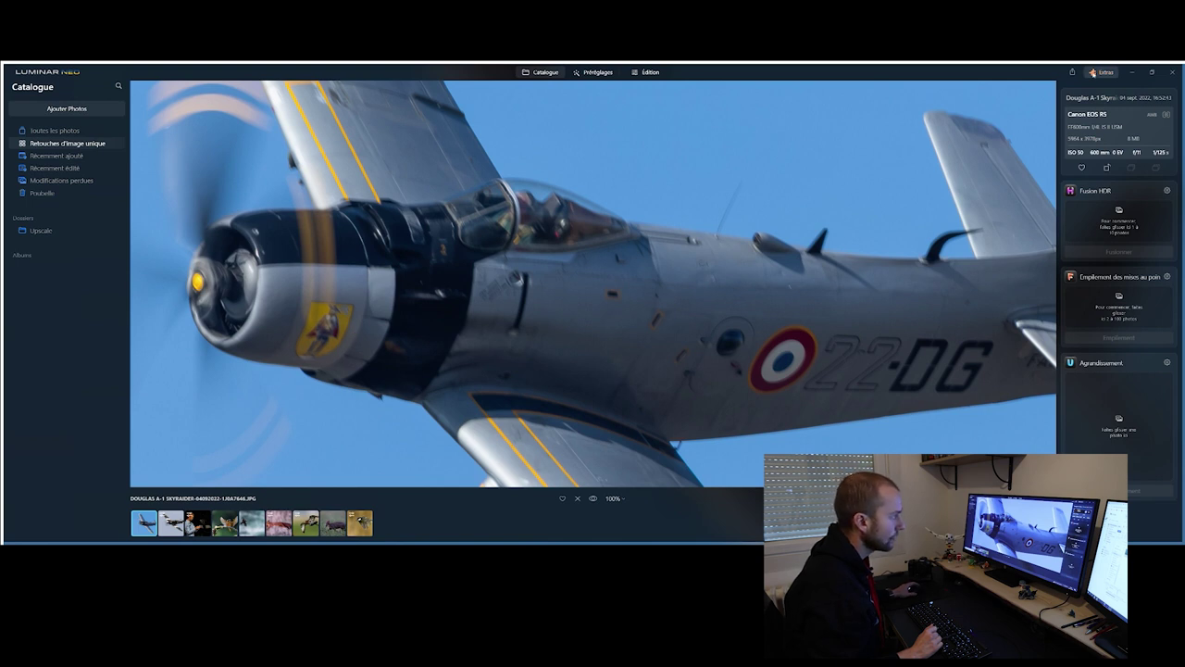
# Sharpen the Skyraider photo using Netteté renforcée with the Universel model at the Supérieure level
pyautogui.click(648, 72)
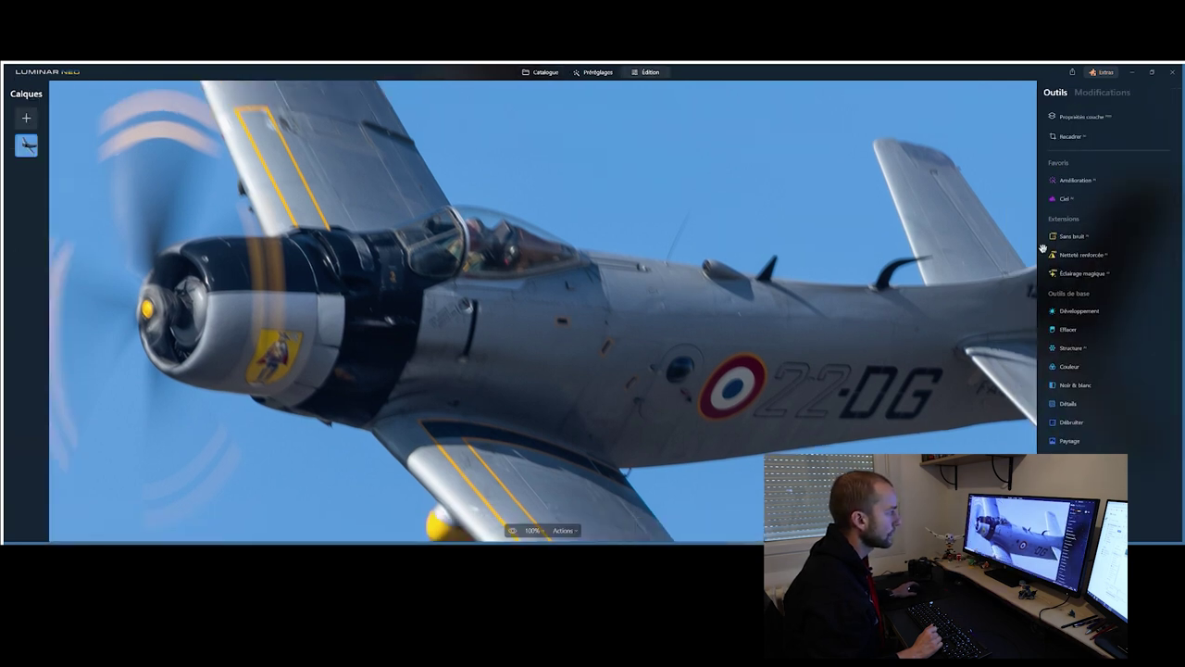
pyautogui.click(1079, 255)
pyautogui.click(1146, 236)
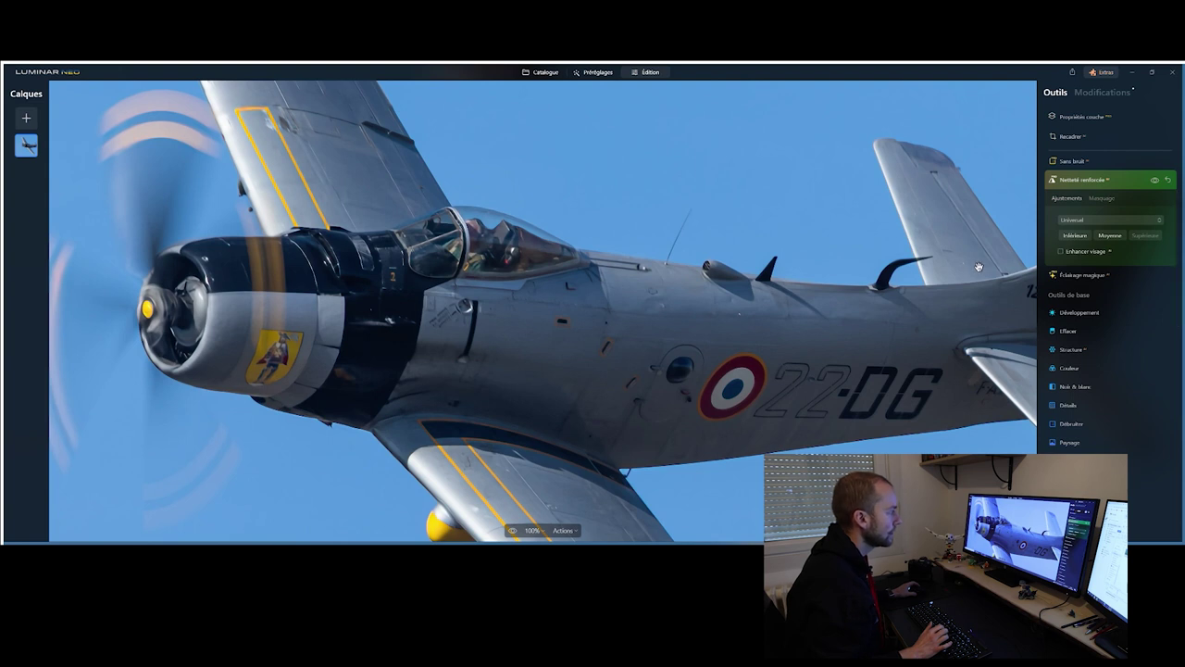
# Inspect the Skyraider's dorsal antennas and fuselage up close, and reduce Netteté renforcée to the Moyenne level
pyautogui.scroll(4, 931, 269)
pyautogui.scroll(1, 932, 269)
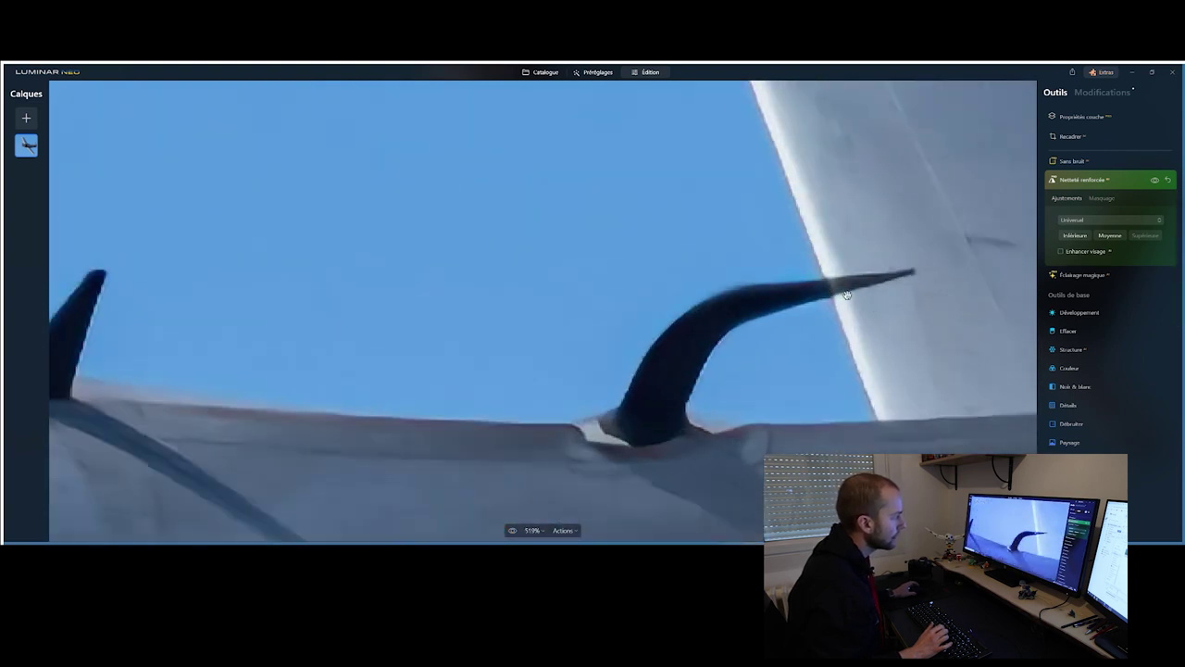
pyautogui.scroll(-6, 844, 296)
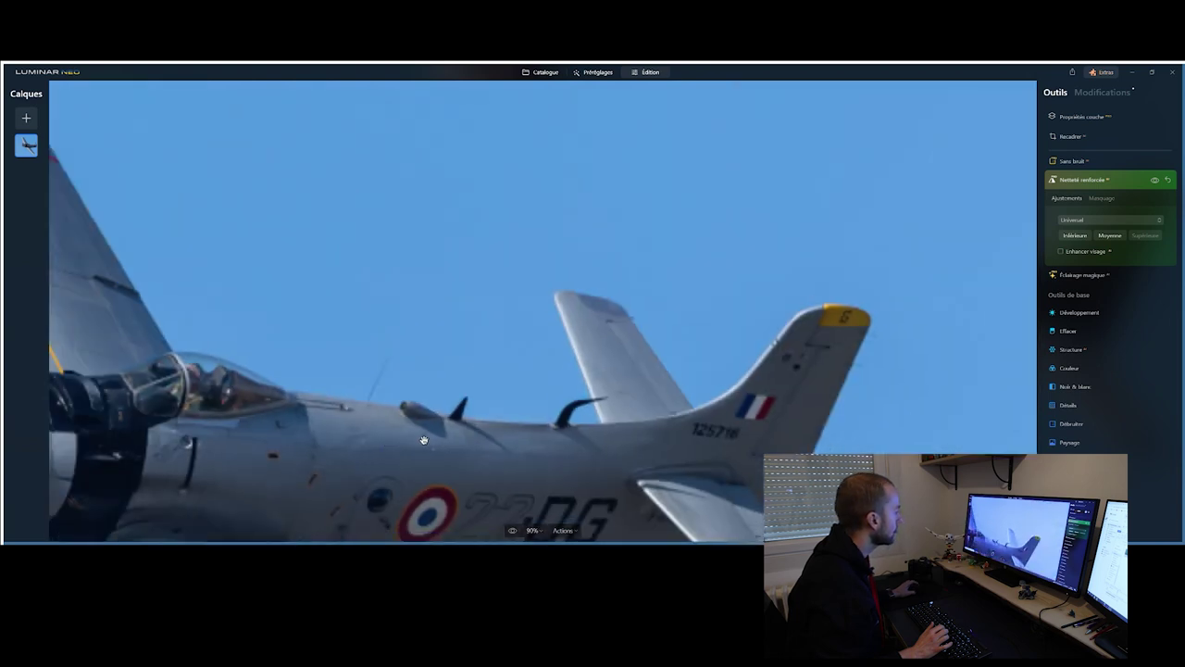
pyautogui.moveTo(275, 458); pyautogui.dragTo(521, 334)
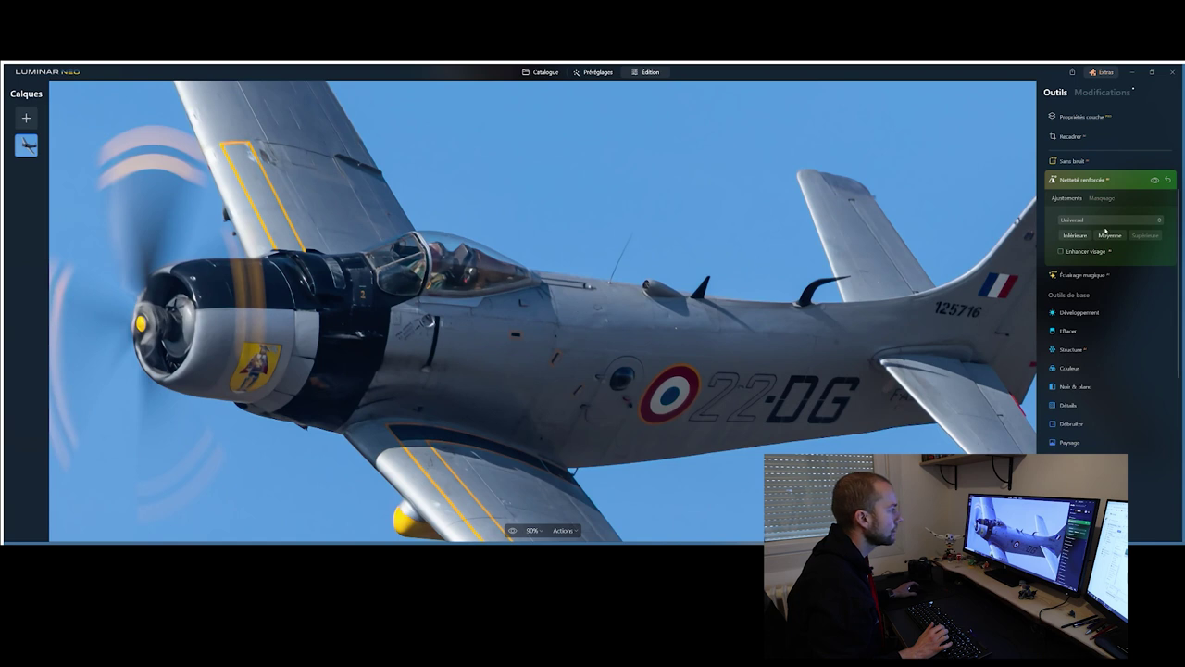
pyautogui.click(1100, 238)
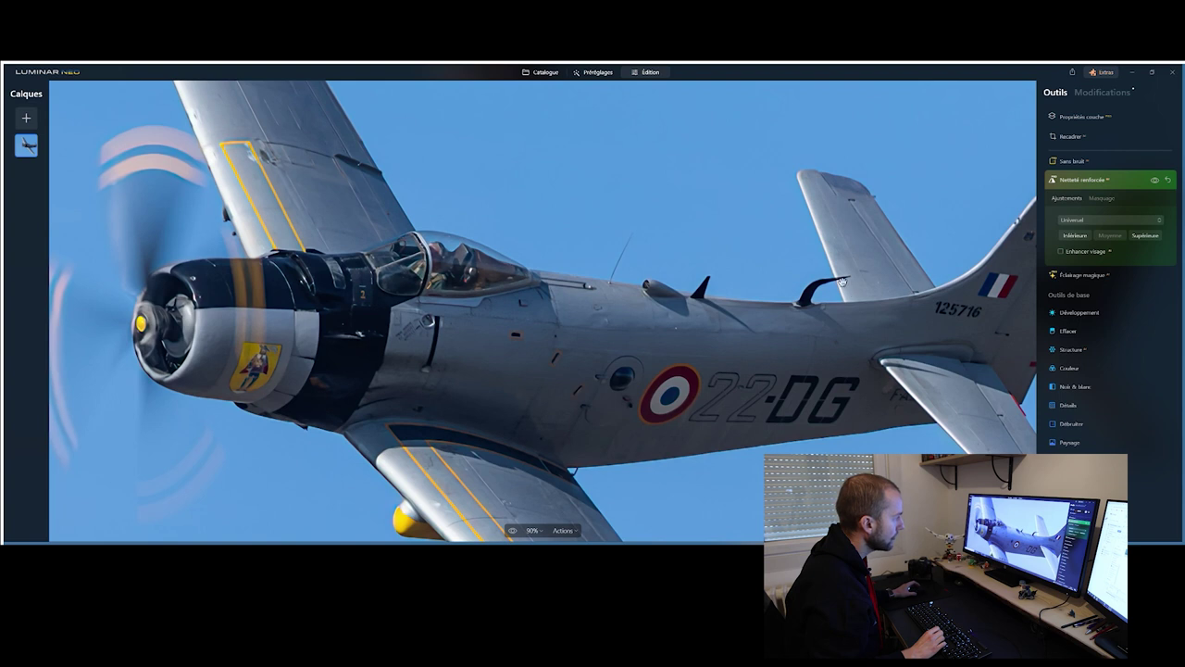
# Inspect the dorsal antennas up close and compare the whole Skyraider with and without the Moyenne sharpening
pyautogui.scroll(5, 846, 283)
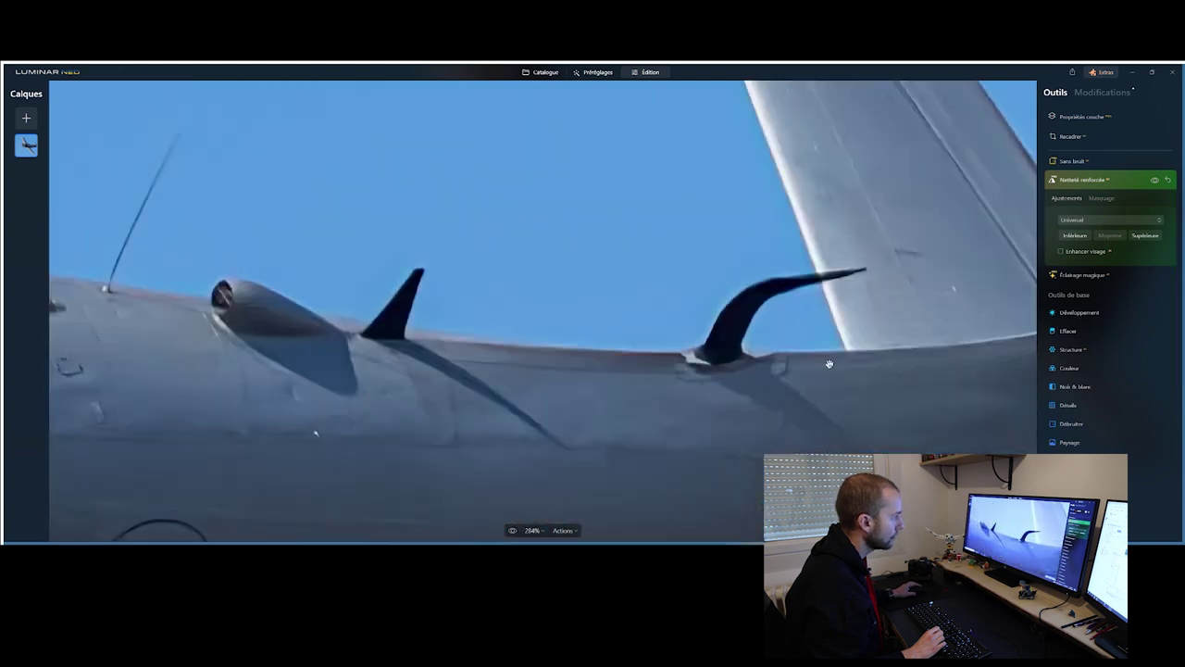
pyautogui.scroll(-6, 829, 363)
pyautogui.scroll(2, 514, 310)
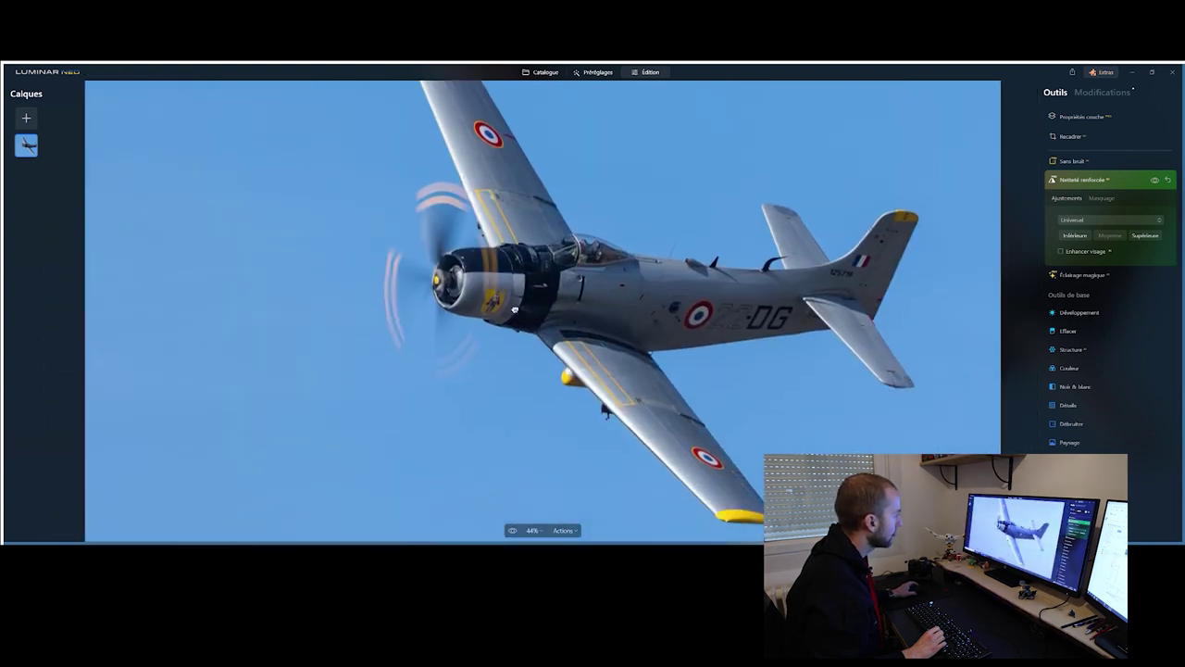
pyautogui.click(1155, 181)
pyautogui.click(1154, 180)
pyautogui.click(1156, 182)
pyautogui.click(1155, 181)
pyautogui.click(1156, 181)
pyautogui.click(1155, 182)
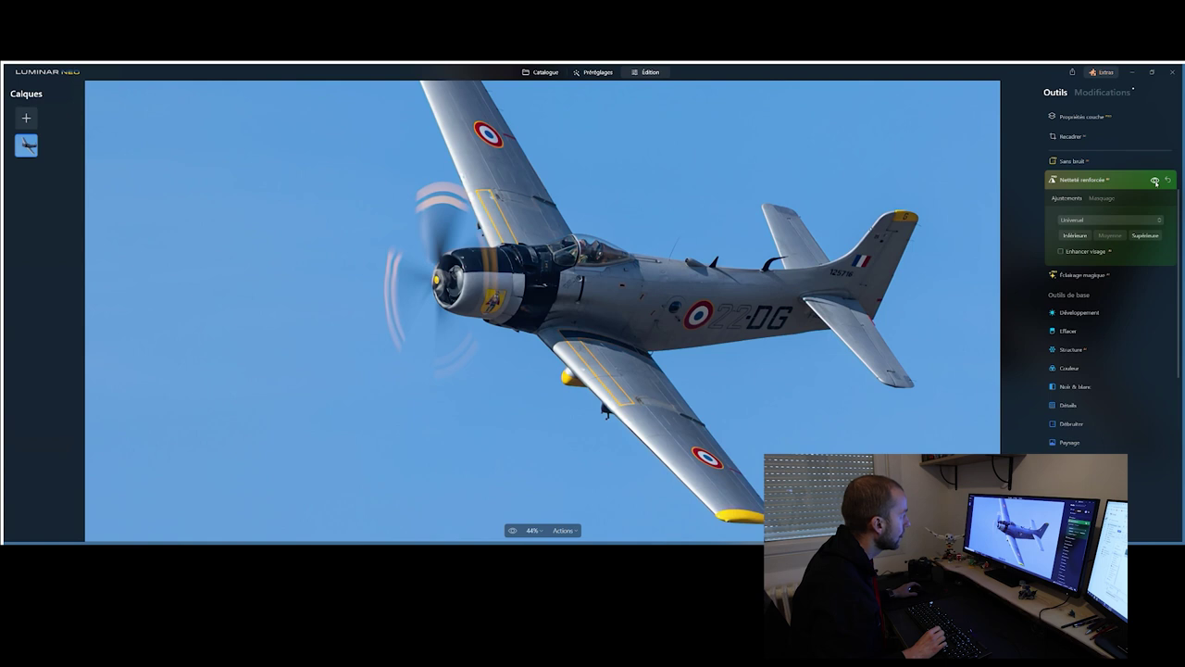
pyautogui.click(1155, 181)
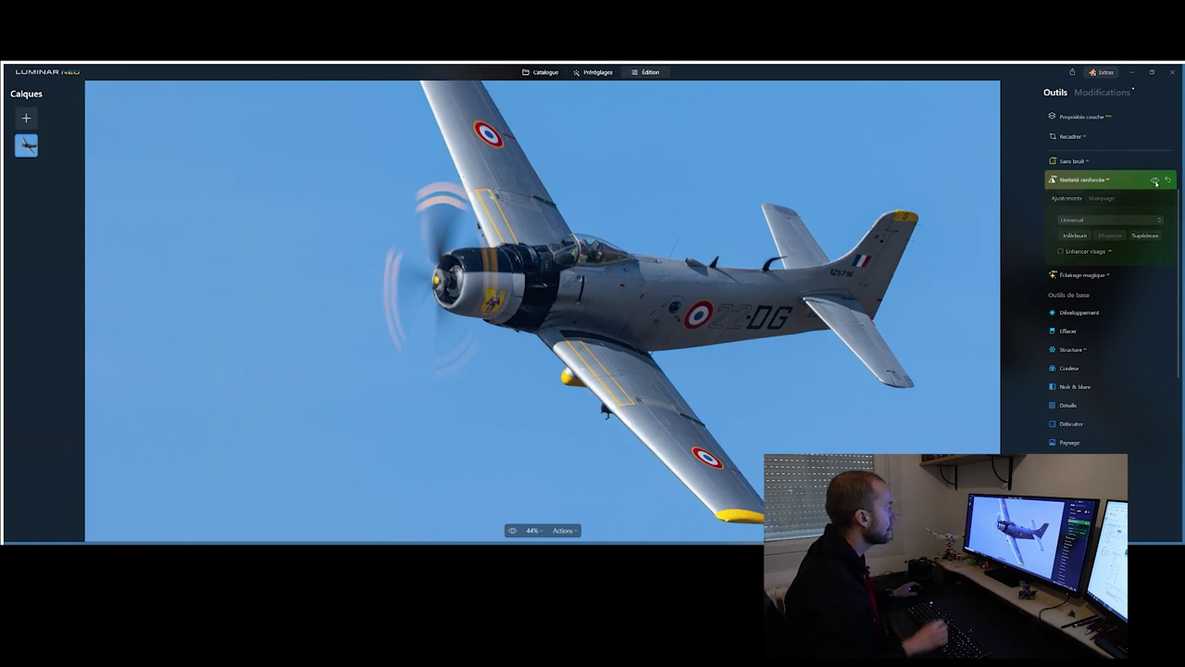
pyautogui.click(1155, 181)
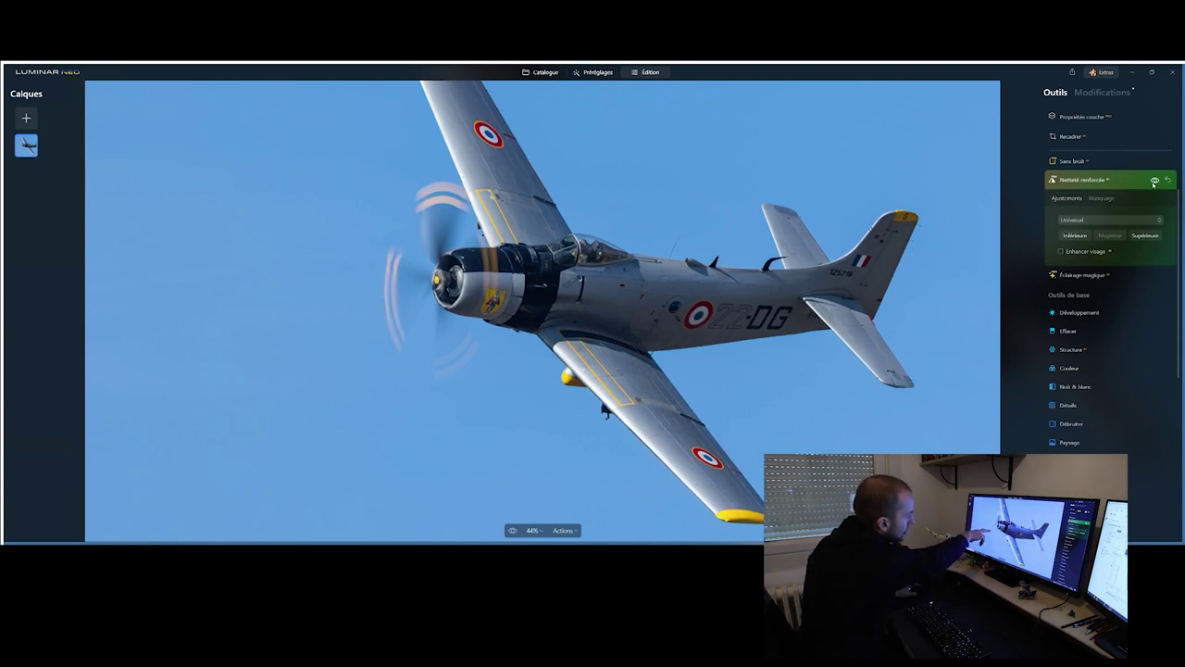
pyautogui.click(1155, 182)
pyautogui.click(1154, 182)
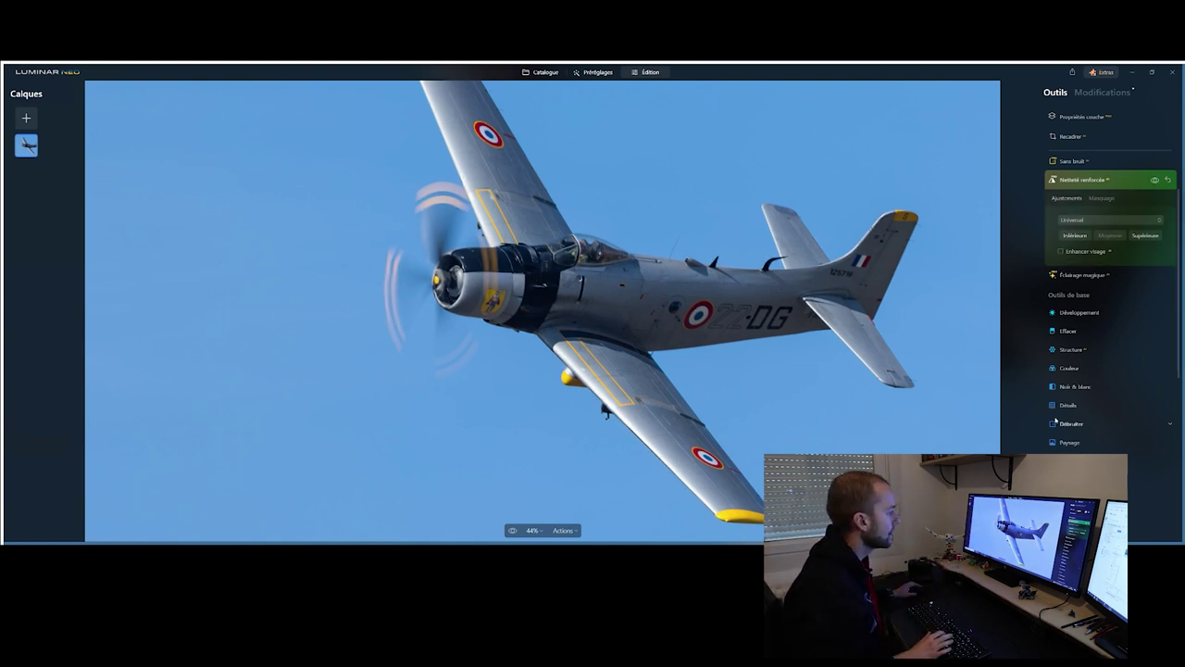
# Replace the Skyraider photo's plain blue sky with a sunset sky using Ciel, and fit the image to the view
pyautogui.scroll(2, 1060, 365)
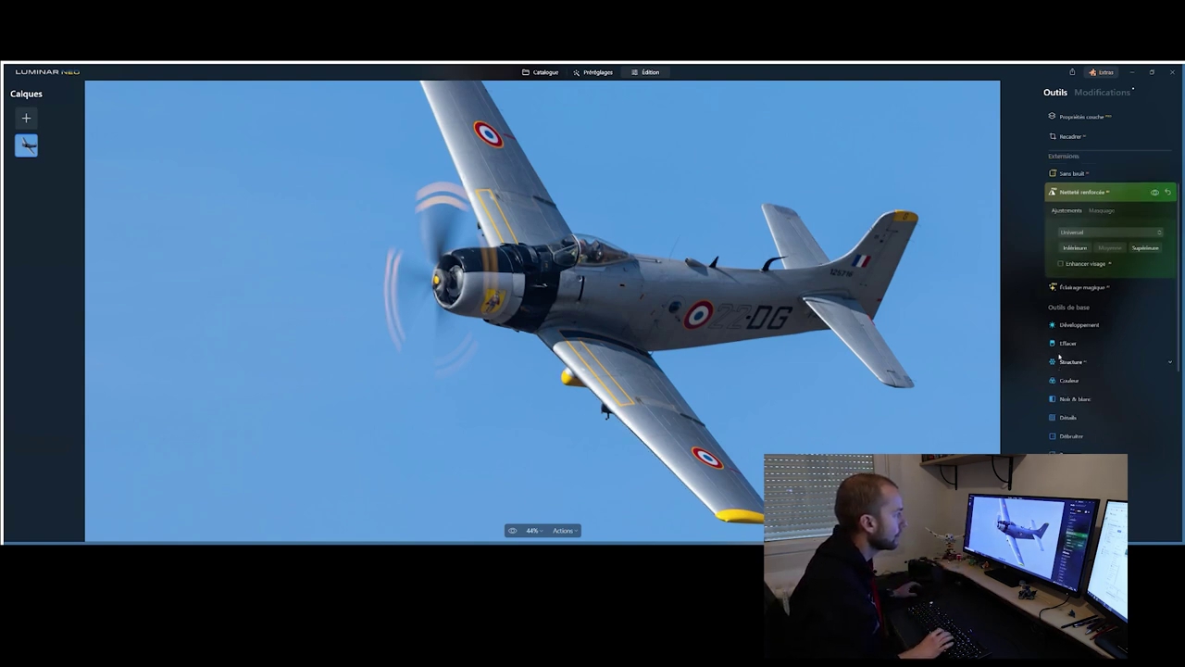
pyautogui.click(1066, 200)
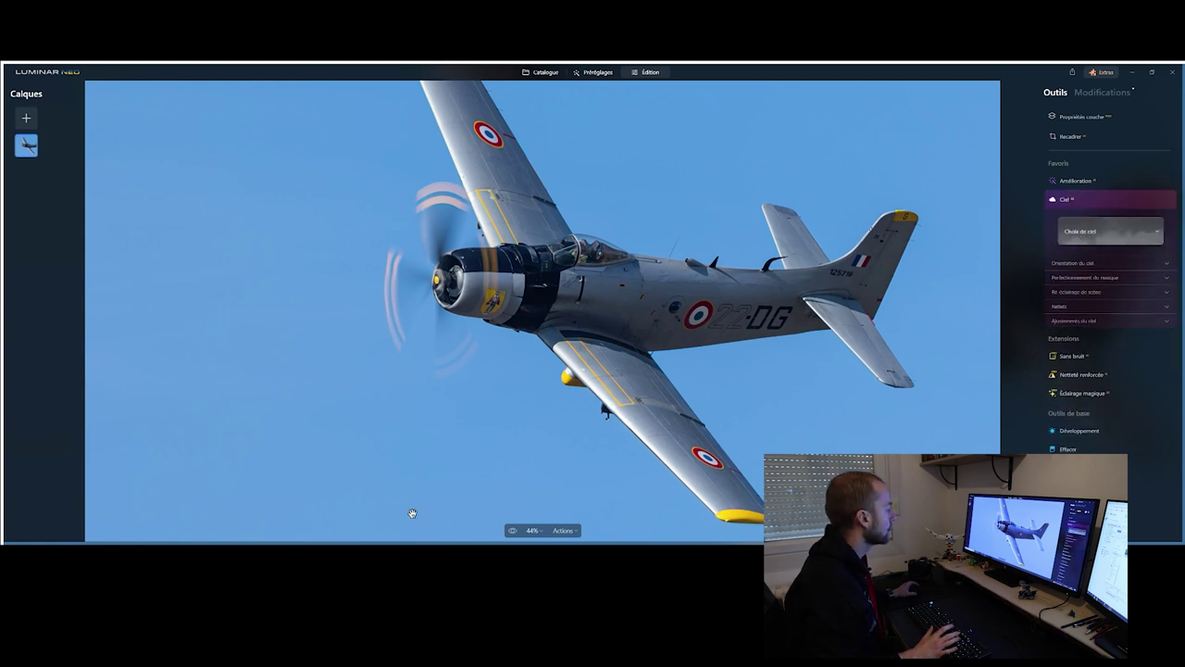
pyautogui.hotkey('ctrl', '0')
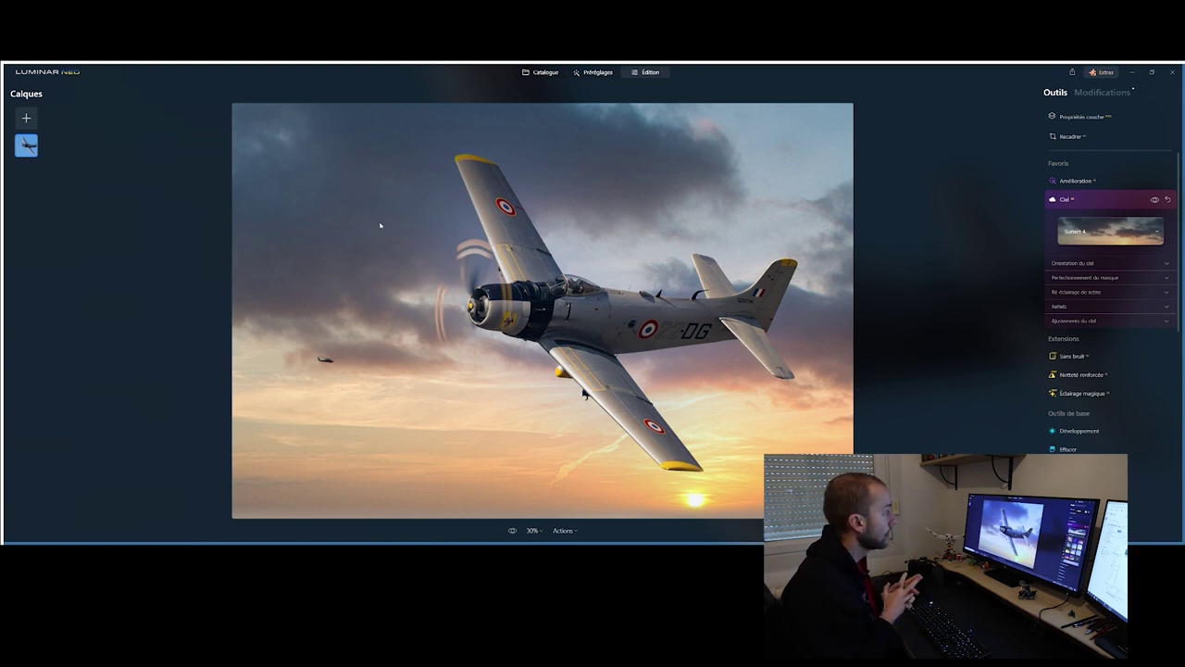
# Upscale the flying puffin photo from the catalogue with the Agrandissement extension
pyautogui.click(544, 73)
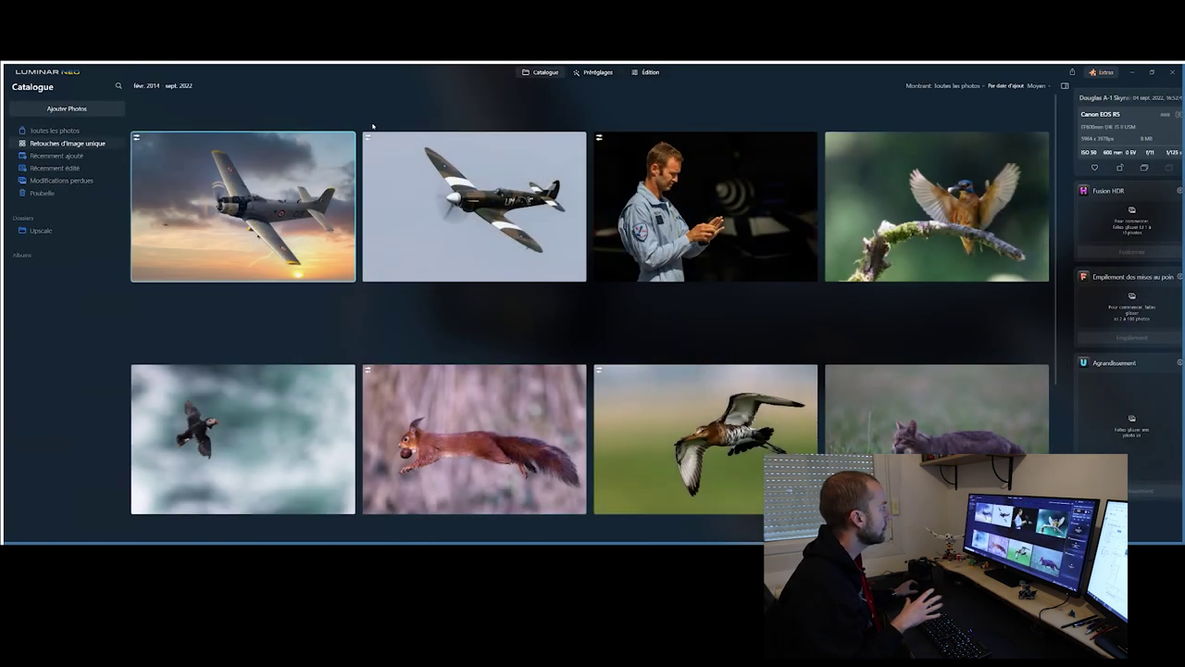
pyautogui.scroll(-3, 452, 244)
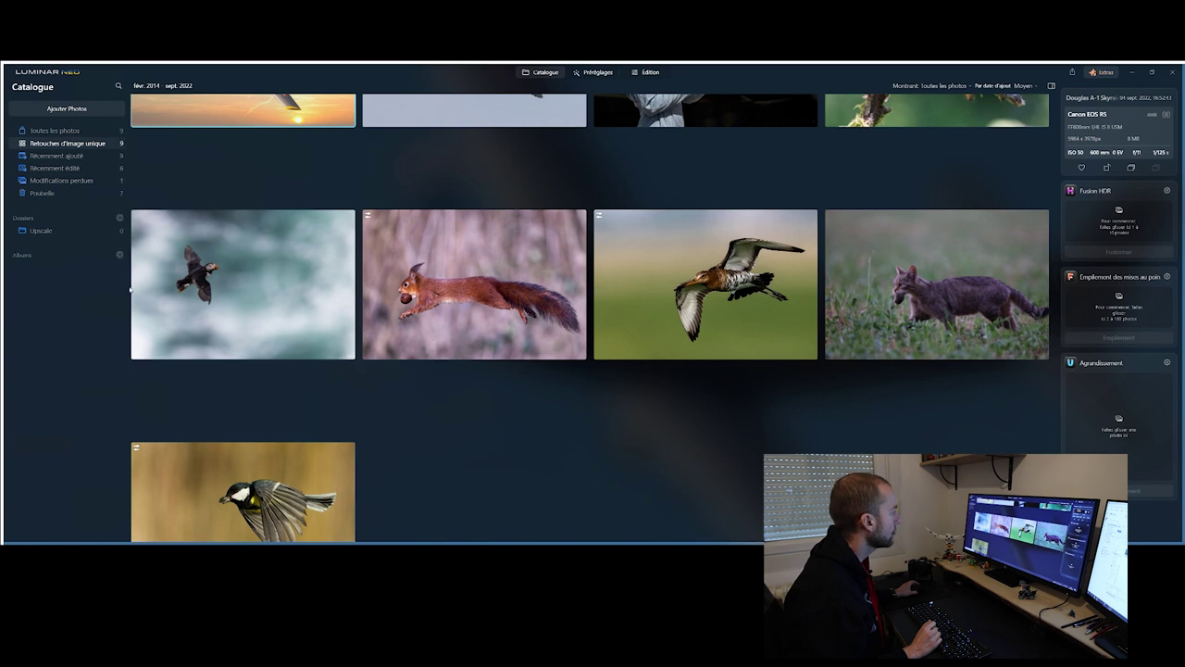
pyautogui.click(194, 304)
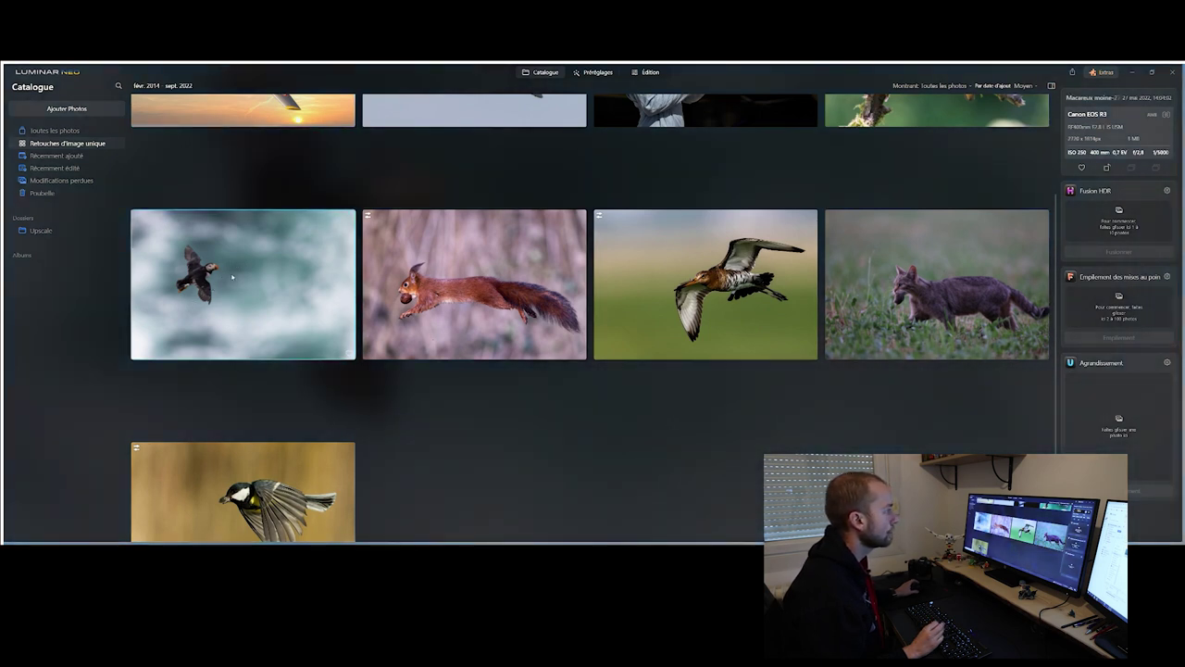
pyautogui.moveTo(219, 275); pyautogui.dragTo(238, 265)
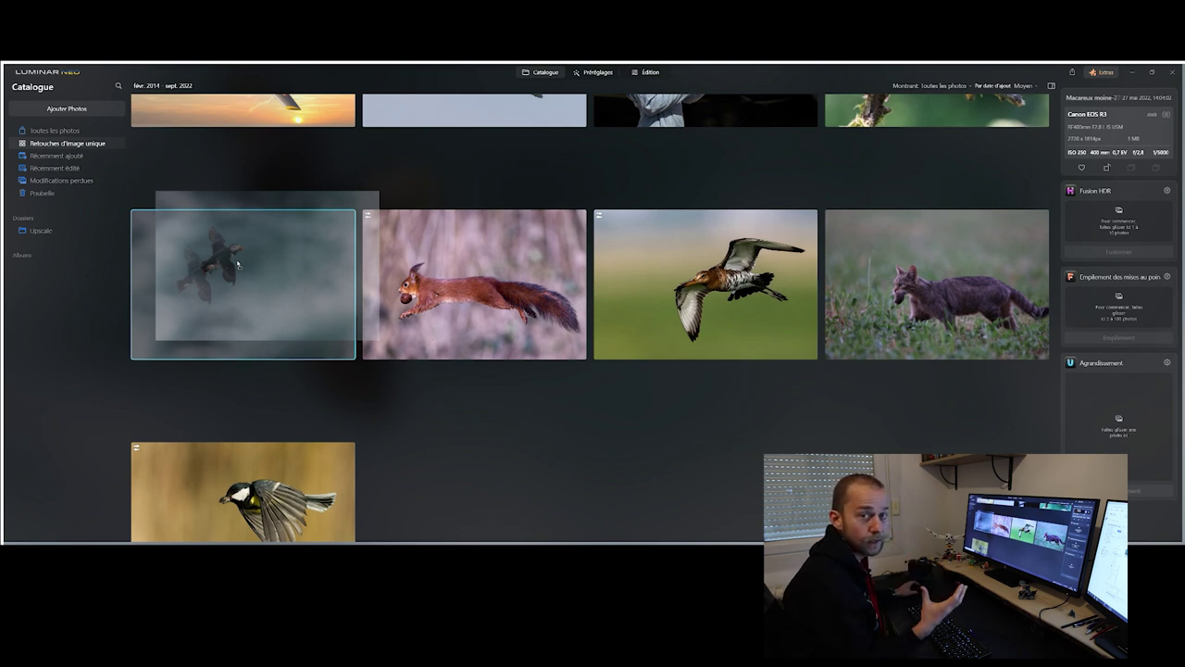
pyautogui.moveTo(238, 265); pyautogui.dragTo(1072, 427)
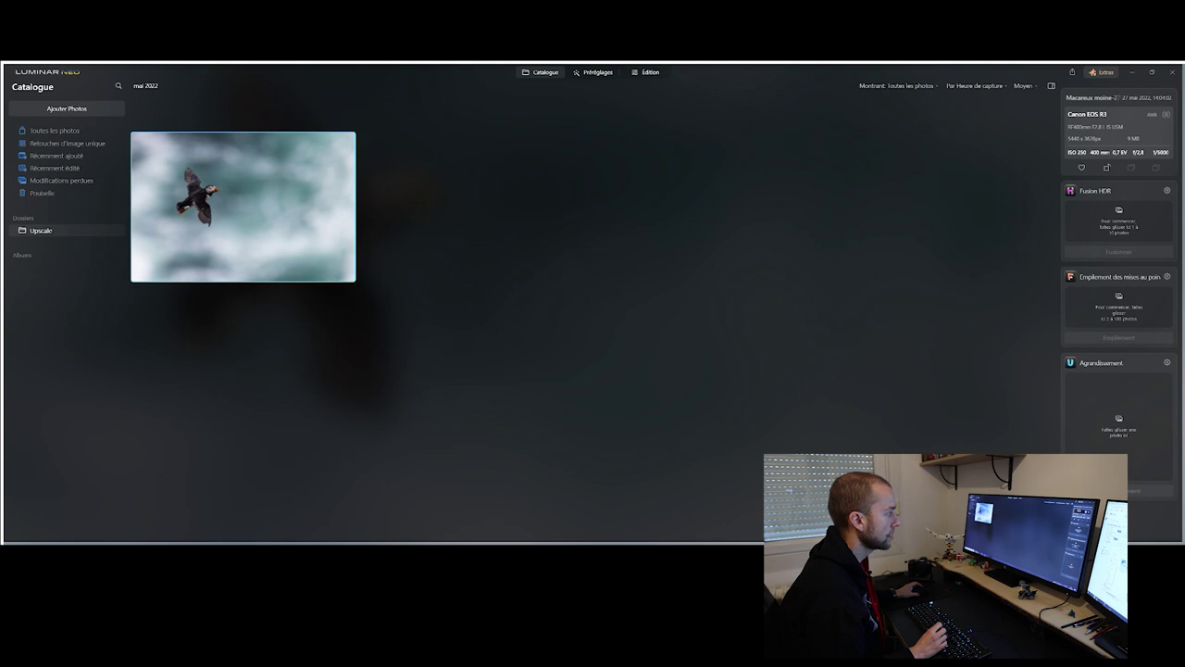
# Open the upscaled puffin photo and examine its plumage and head both magnified and in full view
pyautogui.doubleClick(242, 231)
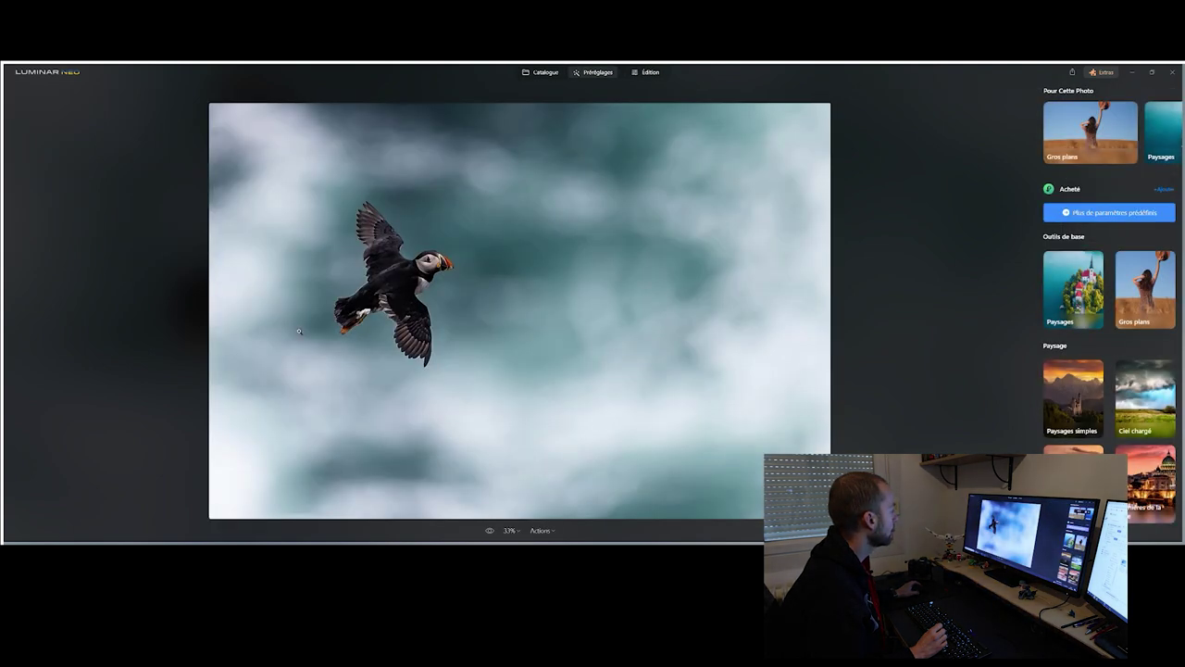
pyautogui.click(543, 73)
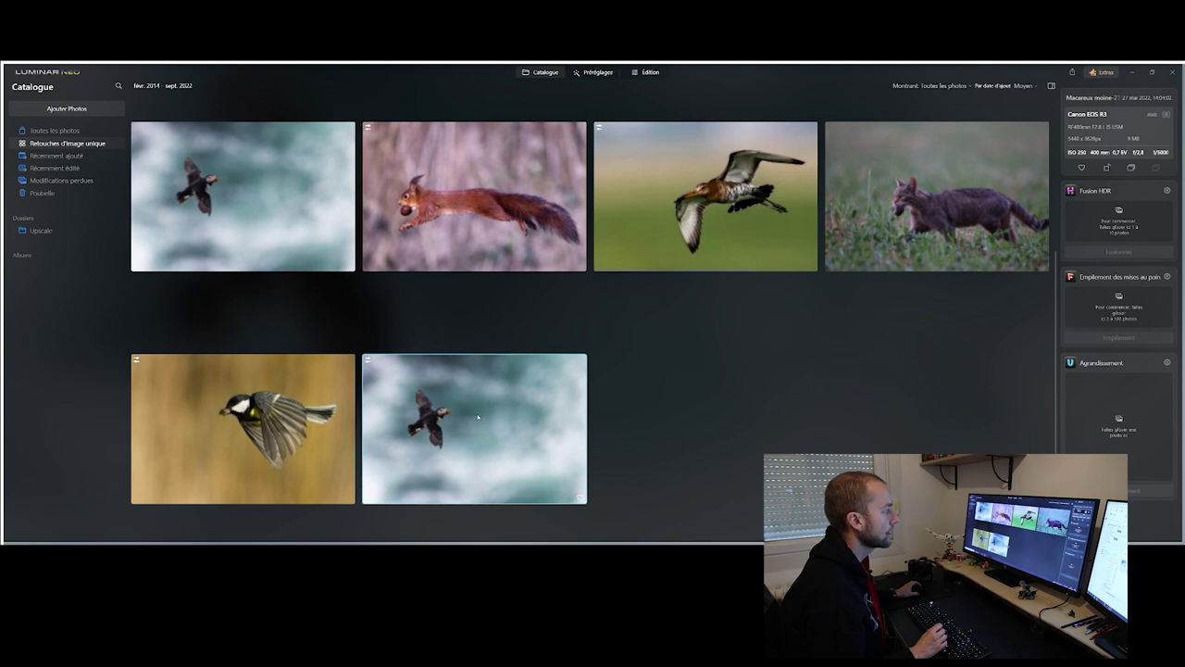
pyautogui.press('space')
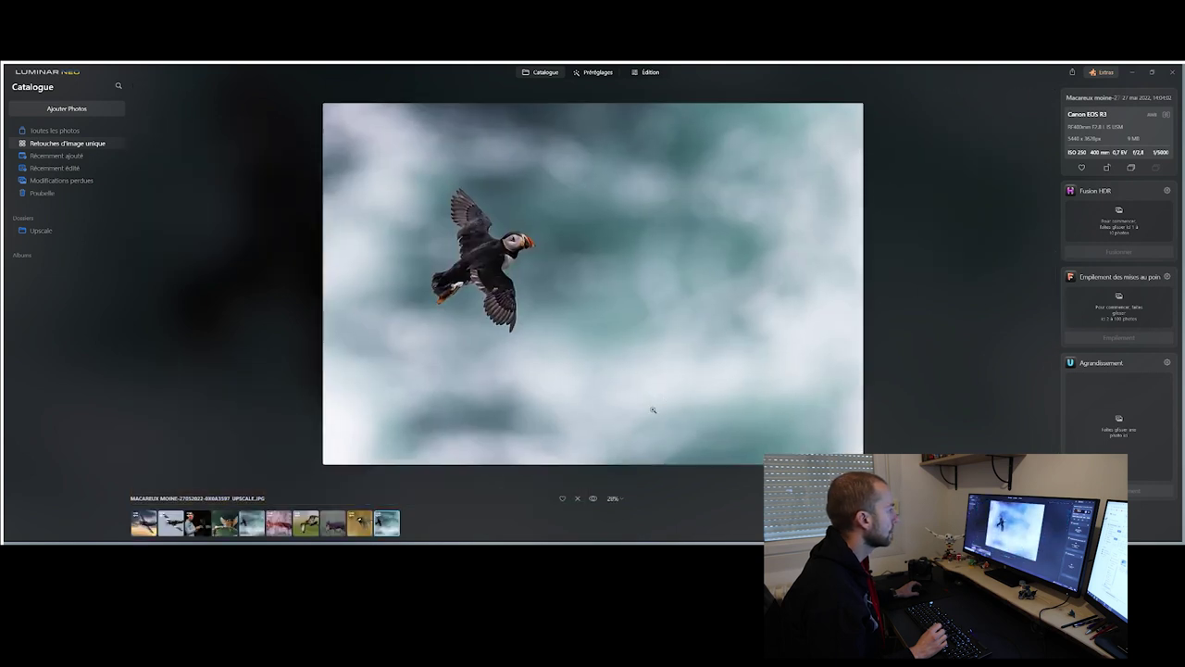
pyautogui.scroll(2, 414, 240)
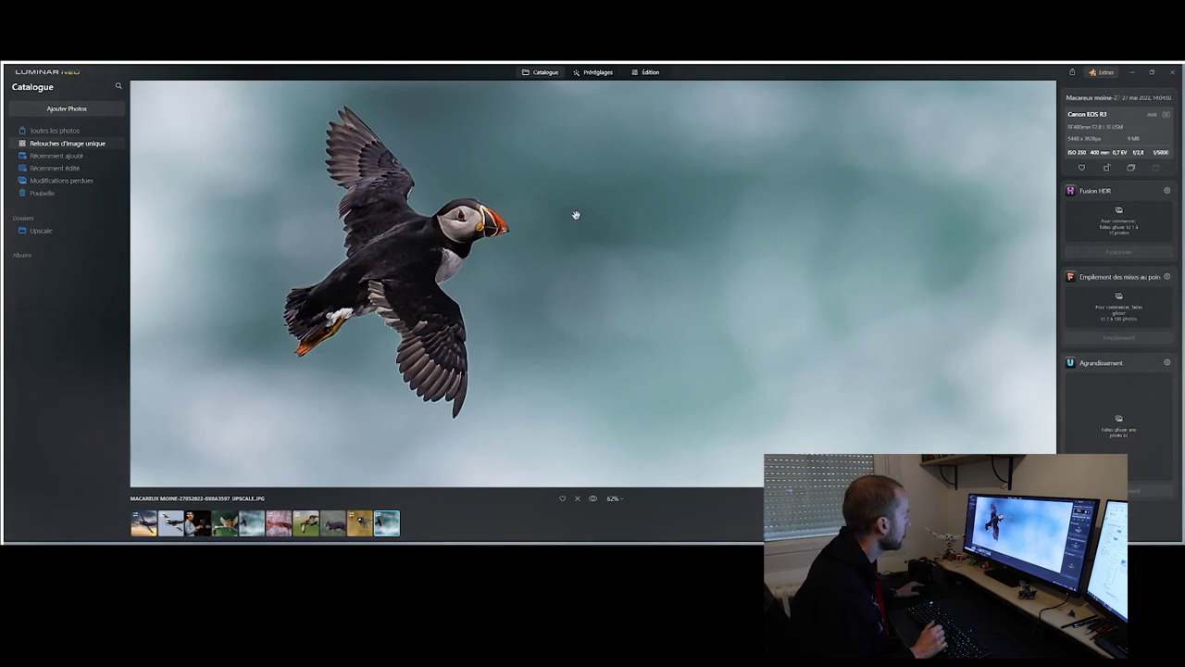
pyautogui.scroll(-3, 571, 215)
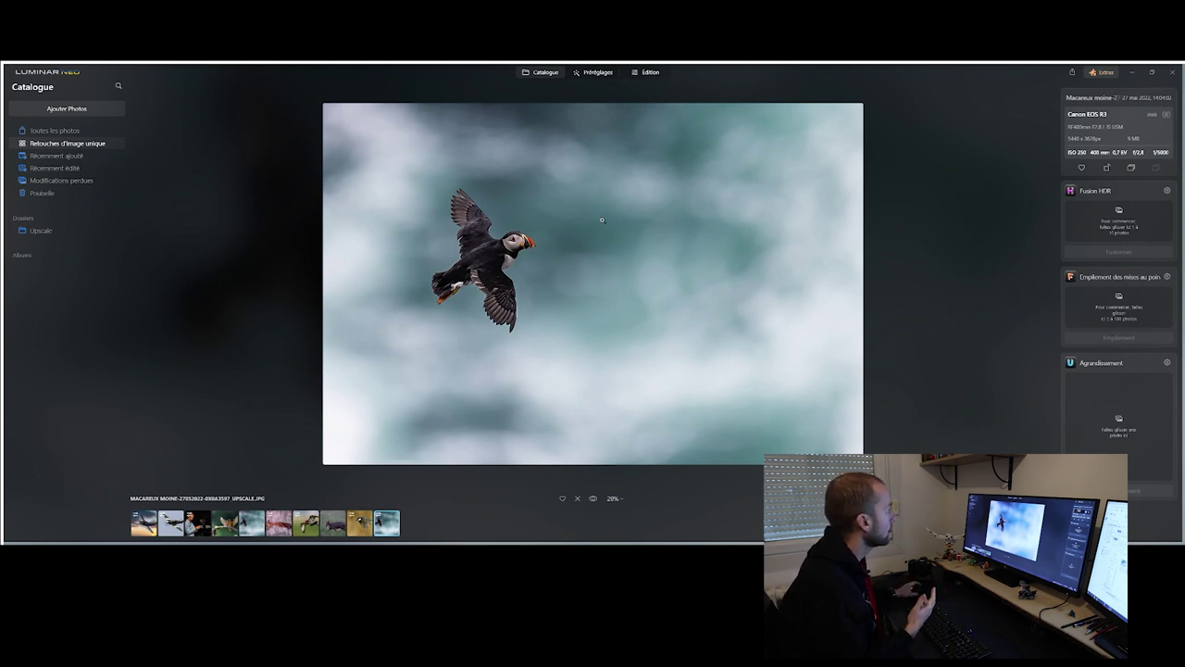
# Open the upscaled puffin photo for editing and apply the Spectaculaire effect with Quantité at 100
pyautogui.click(648, 72)
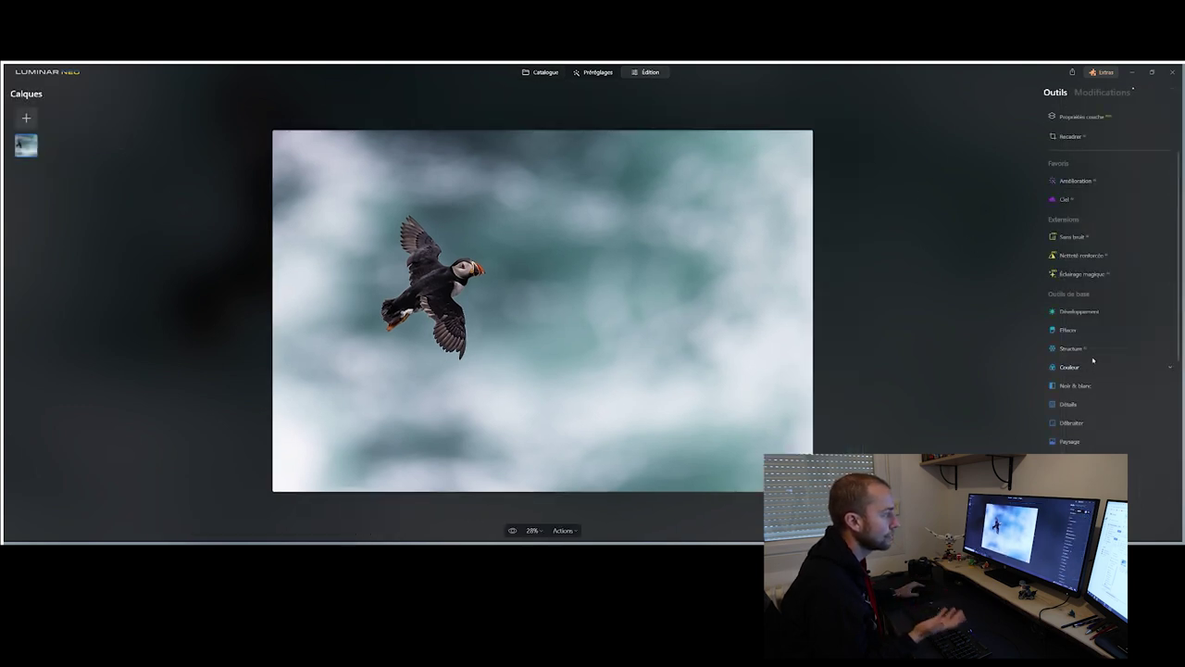
pyautogui.scroll(-3, 1080, 324)
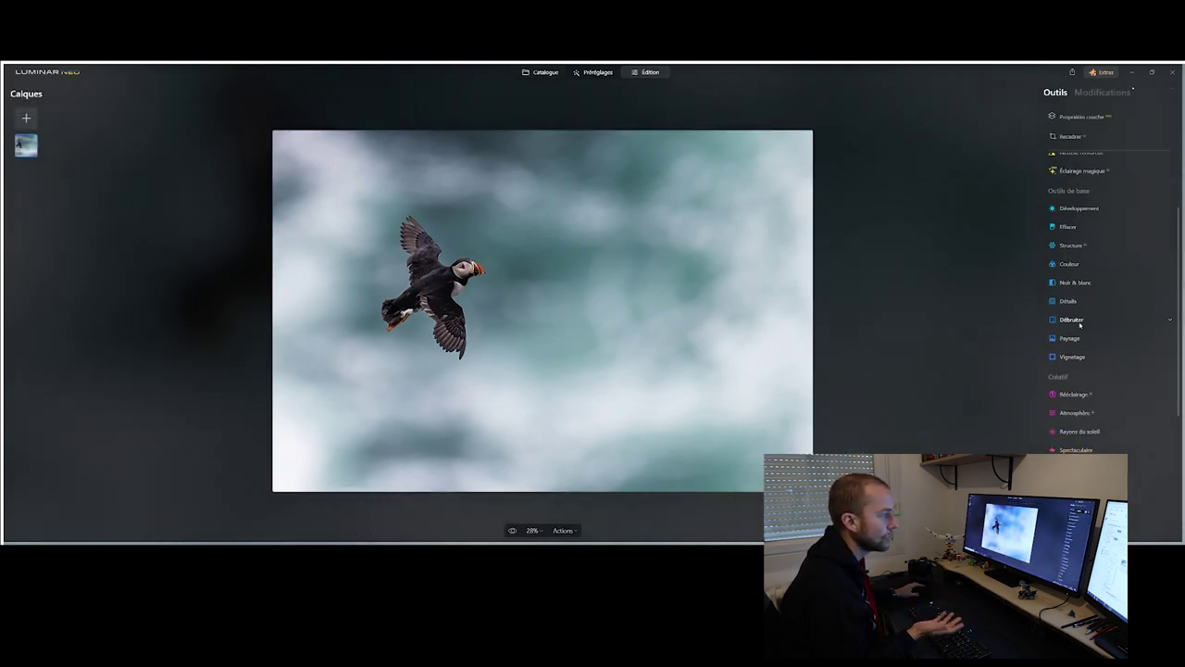
pyautogui.scroll(-3, 1074, 371)
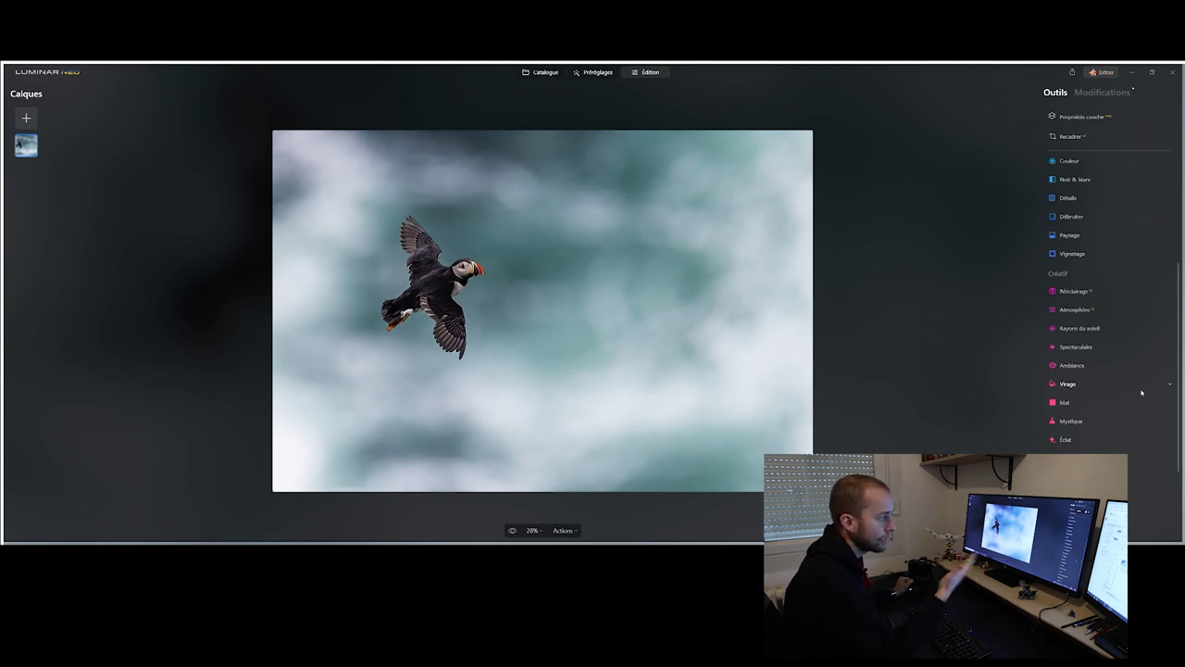
pyautogui.click(1076, 347)
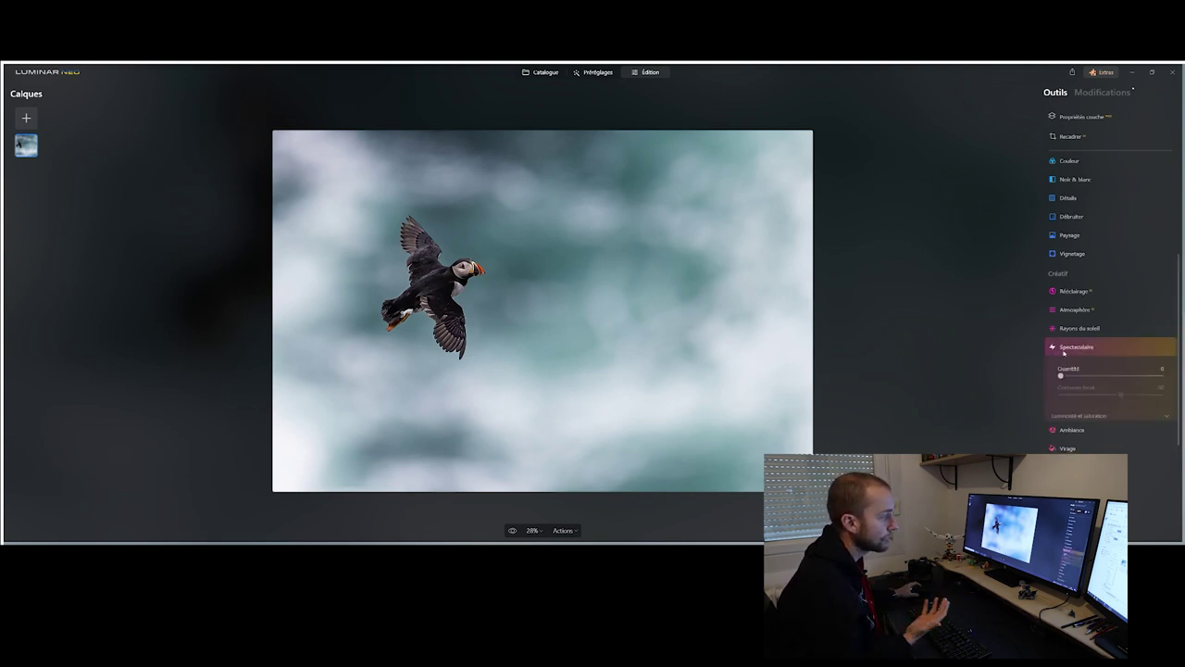
pyautogui.moveTo(1120, 375); pyautogui.dragTo(1168, 375)
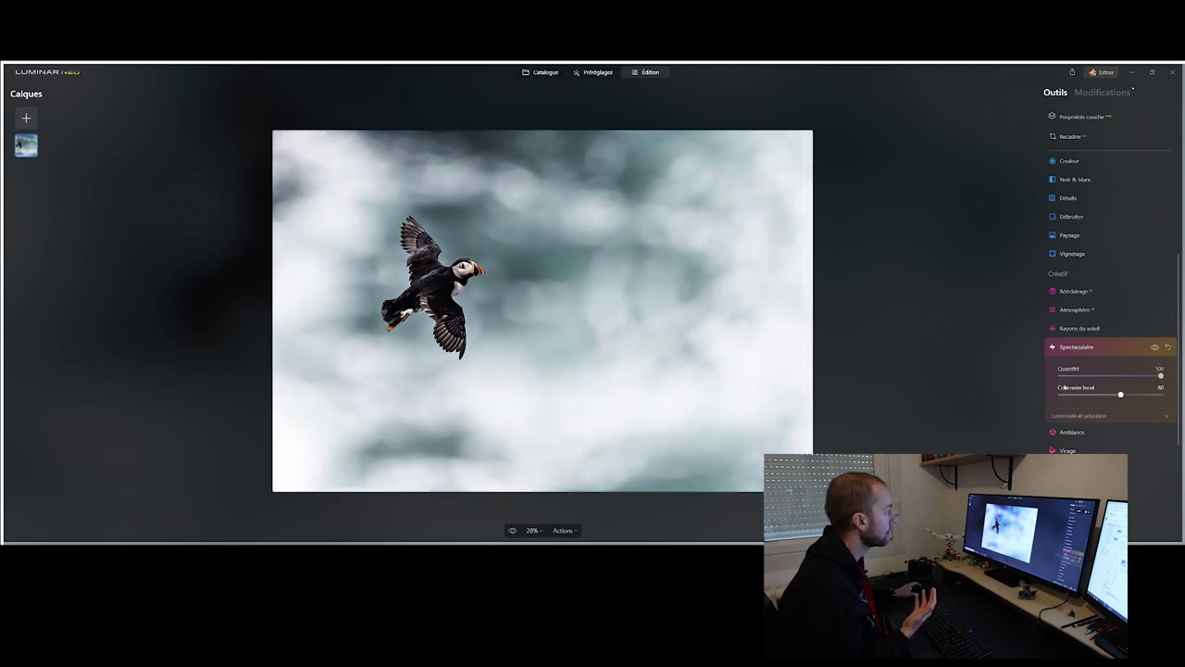